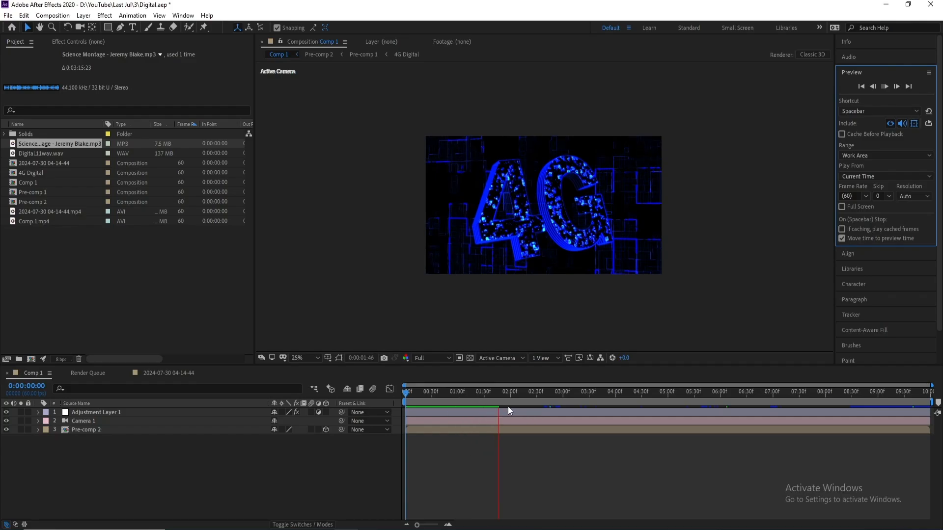
drag(498, 397, 649, 398)
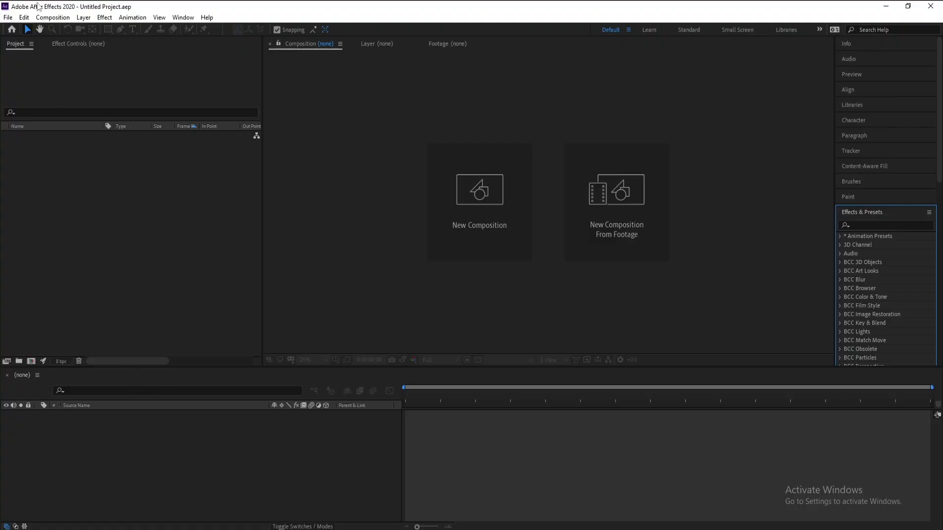
- Create a 1920 x 1080 composition named Comp 1 at 60 fps with a 10-second duration
click(49, 18)
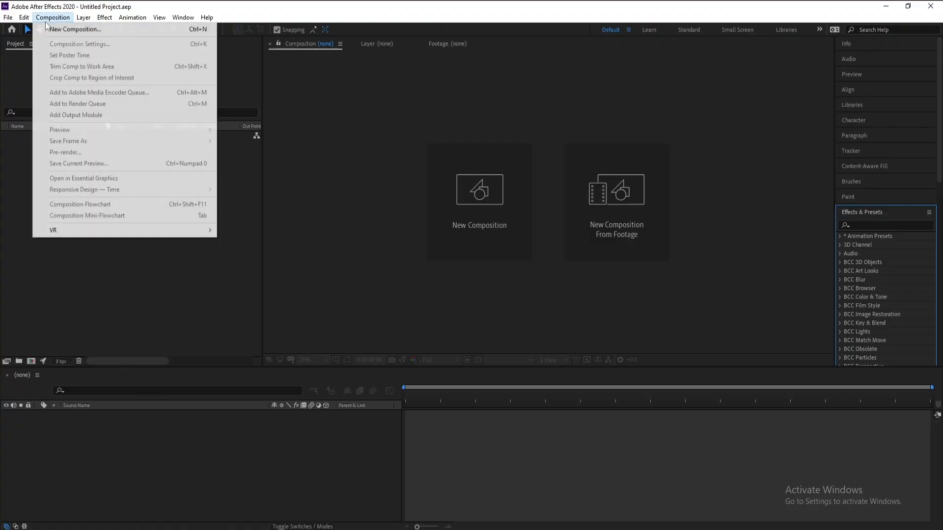
click(48, 28)
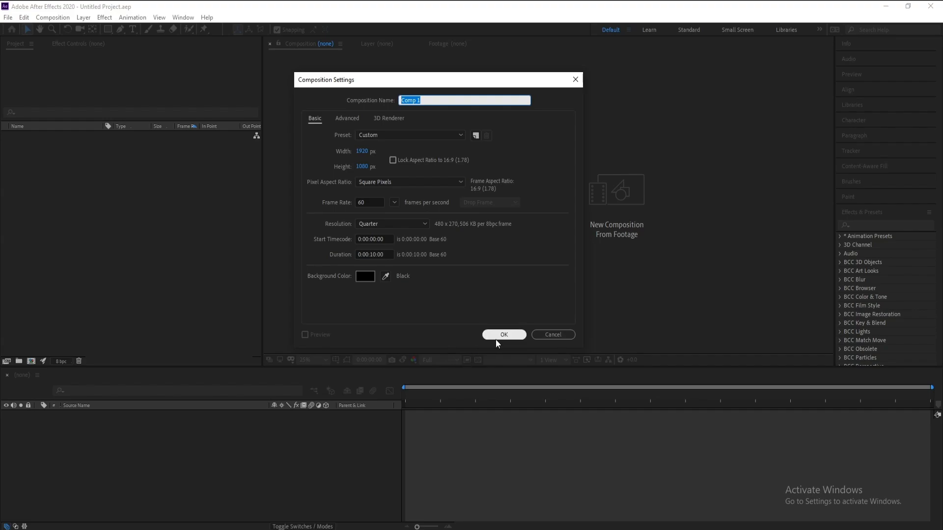
click(497, 338)
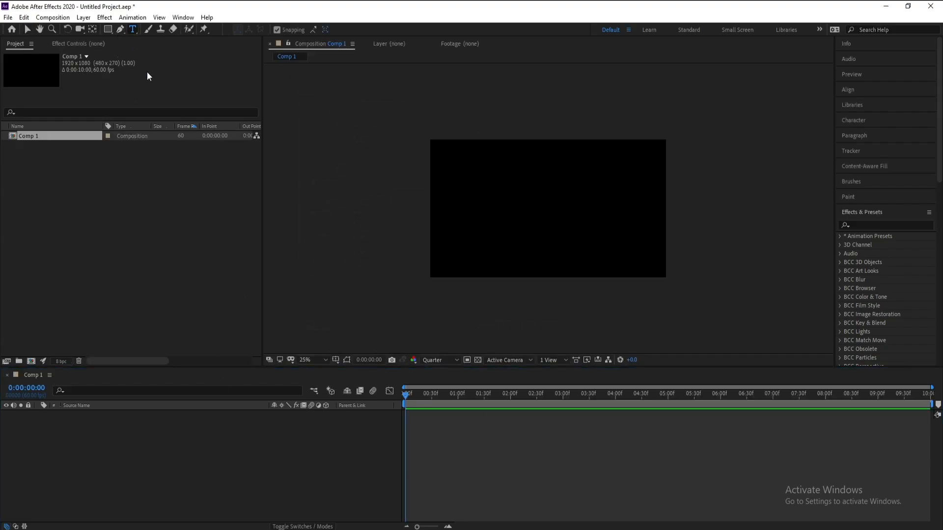
- Add a text layer reading "4G" to the composition and set the preview resolution to Full
click(493, 216)
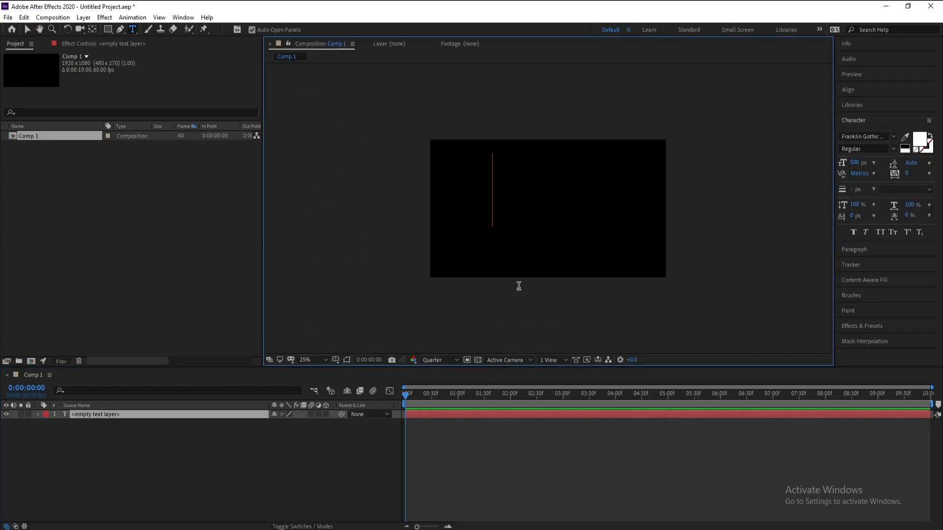
text(4G)
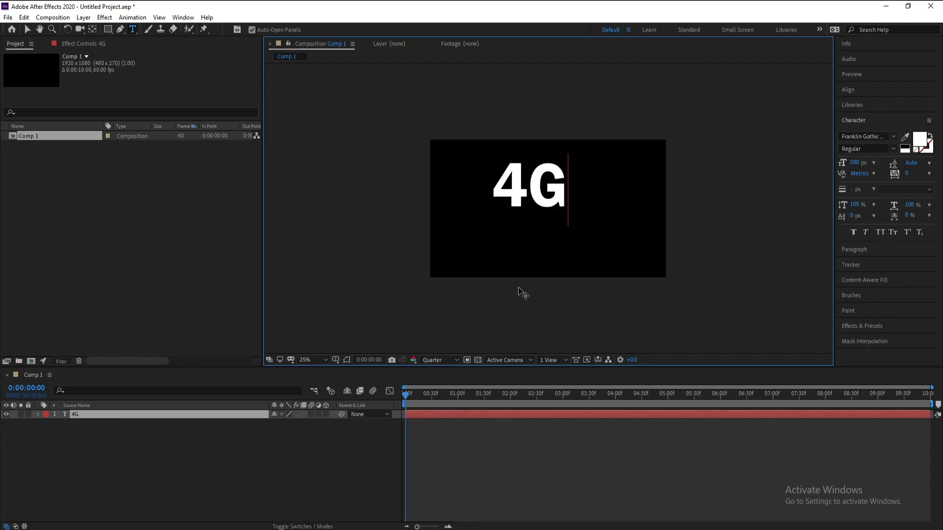
click(92, 412)
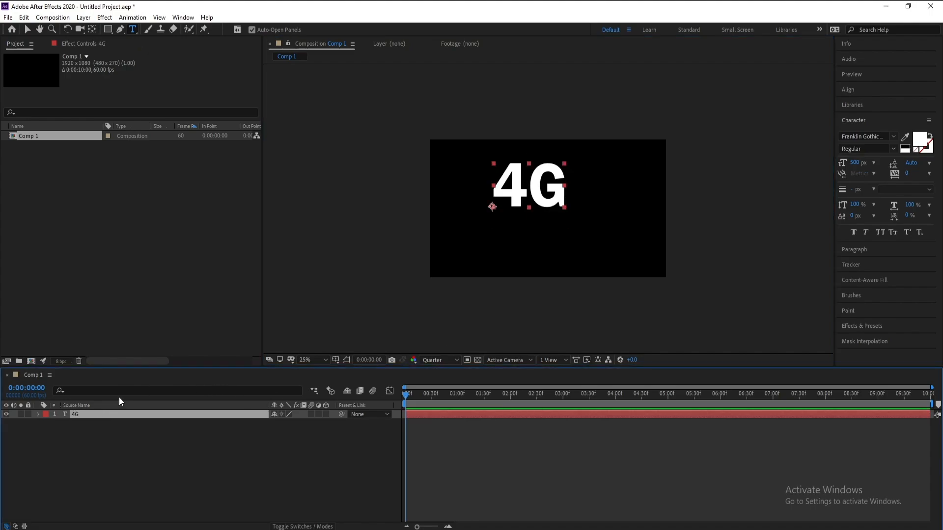
scroll(530, 243, up, 2)
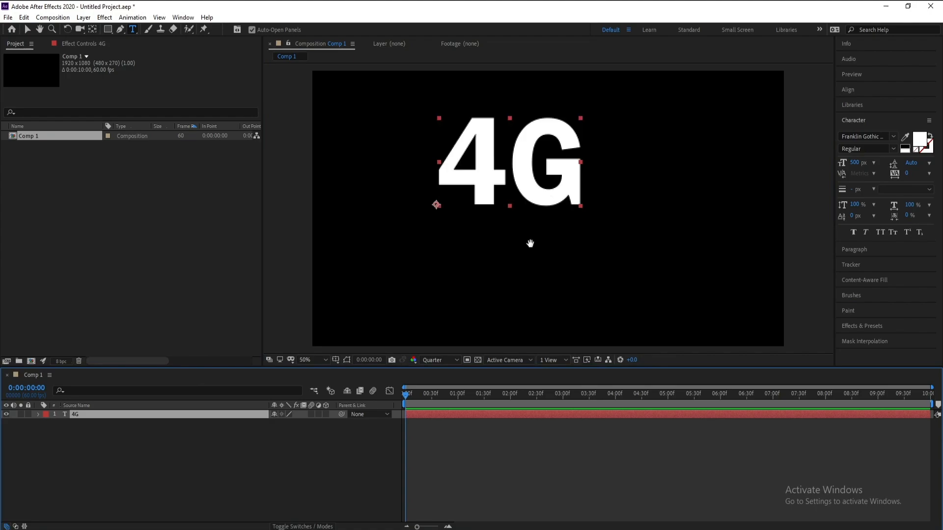
click(440, 360)
click(435, 384)
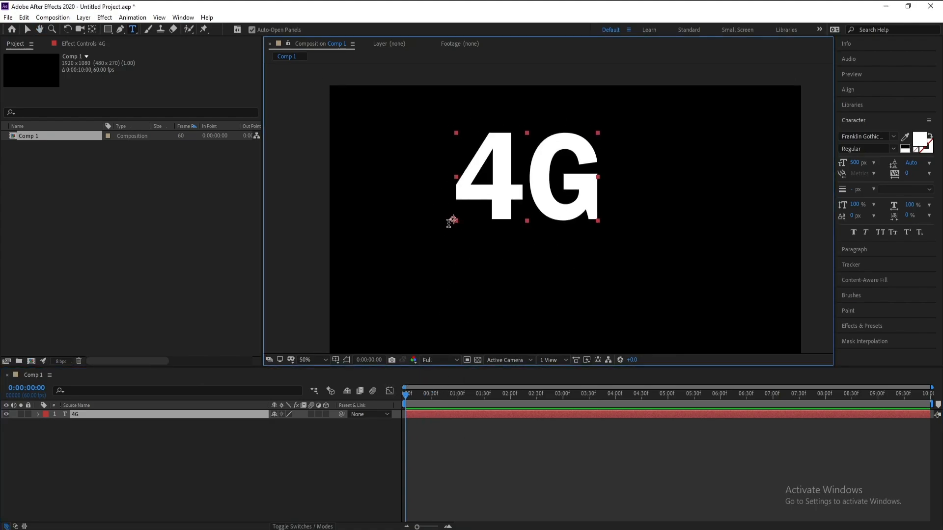
- Centre the 4G text layer's anchor point and align the layer to the composition's horizontal and vertical centre
ctrl+double_click(92, 29)
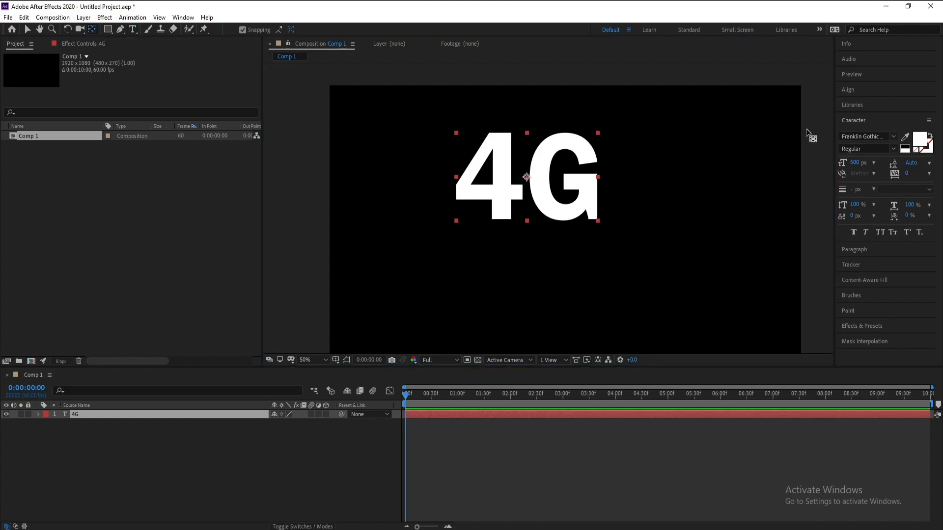
click(854, 92)
click(862, 116)
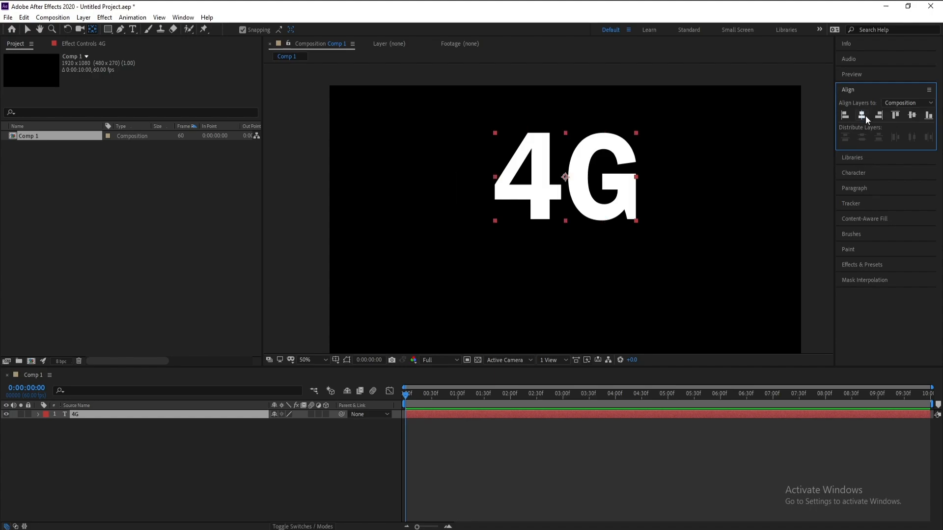
click(912, 116)
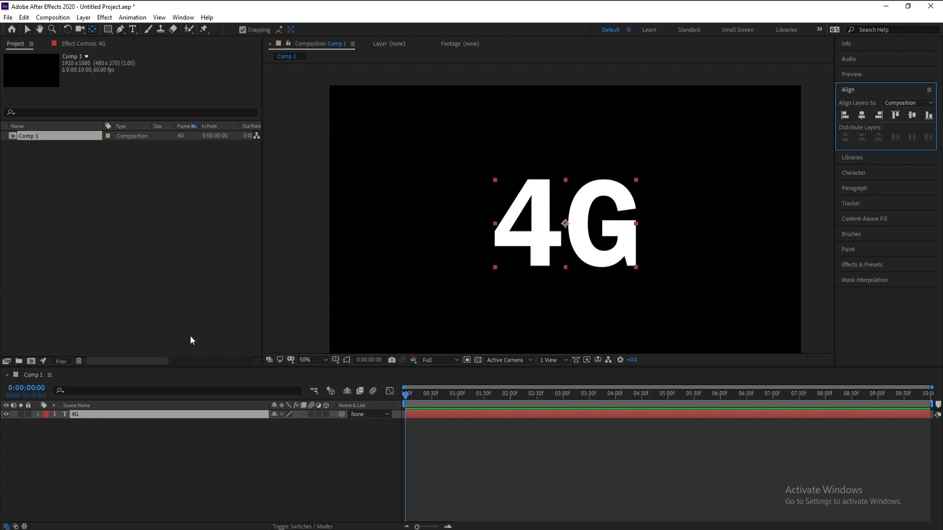
- Scale the 4G text layer up to 173%
click(99, 416)
key(s)
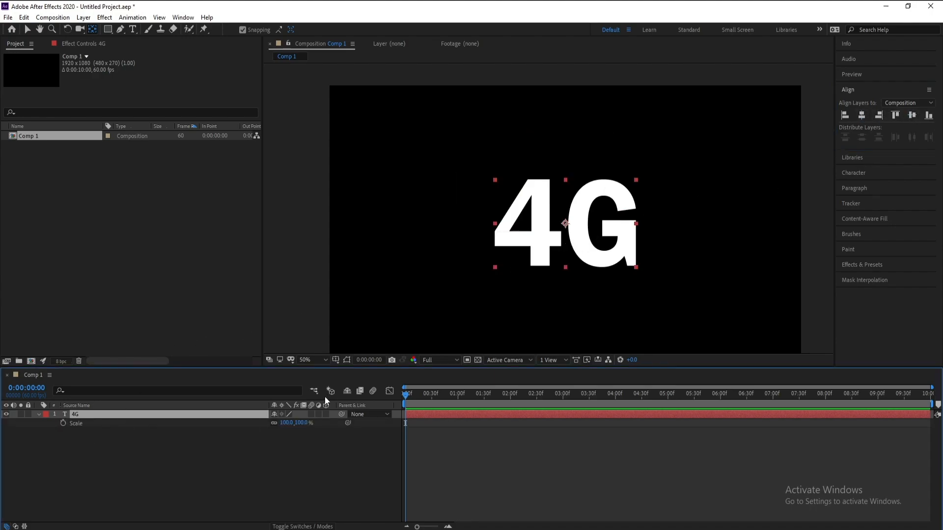
drag(301, 423, 341, 429)
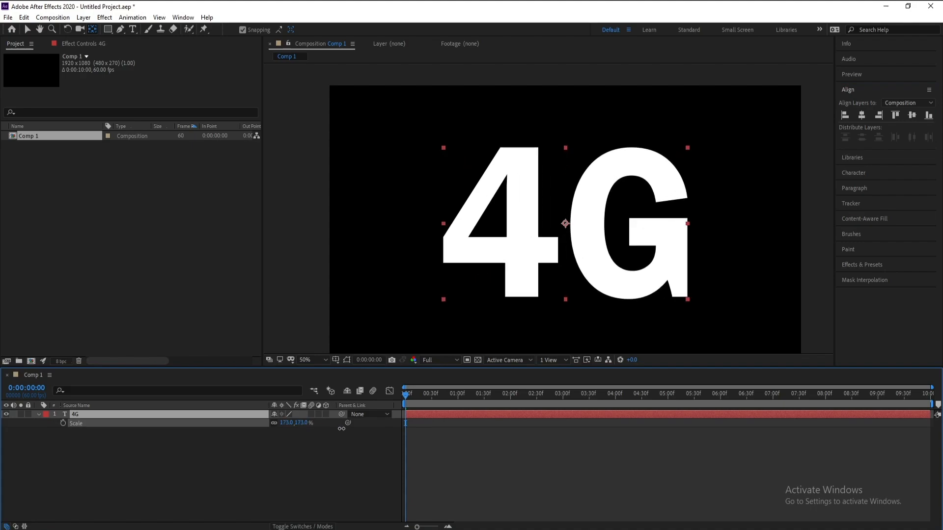
drag(512, 267, 504, 265)
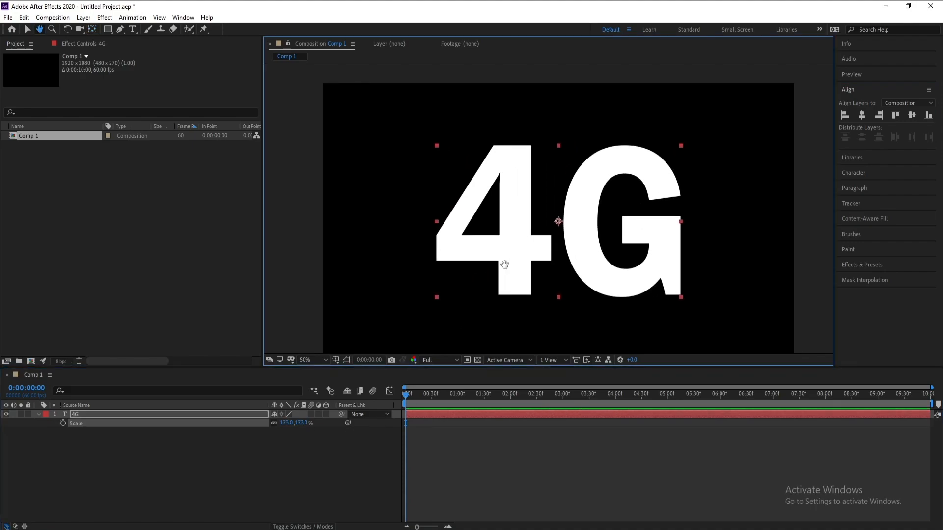
click(85, 417)
click(37, 414)
- Pre-compose the 4G text layer as "4G Digital" with all attributes moved, and duplicate the resulting layer
right_click(91, 413)
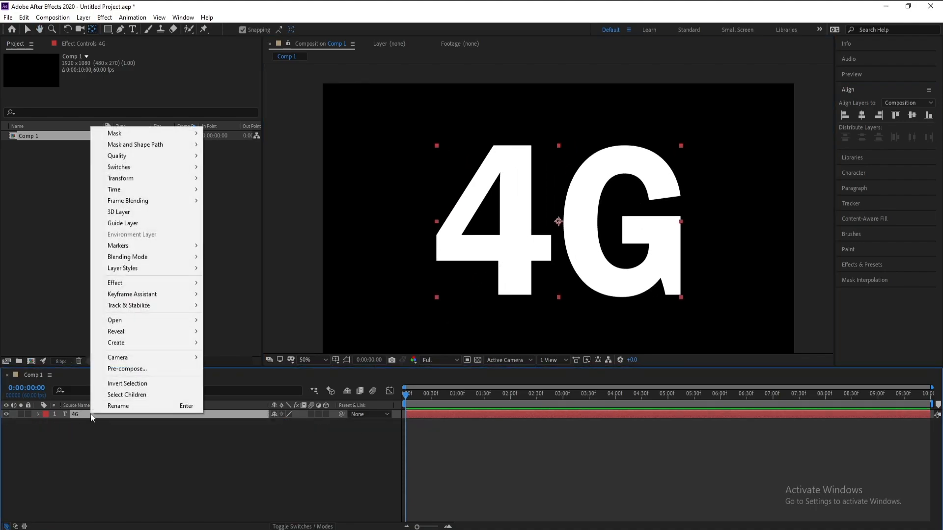
click(148, 369)
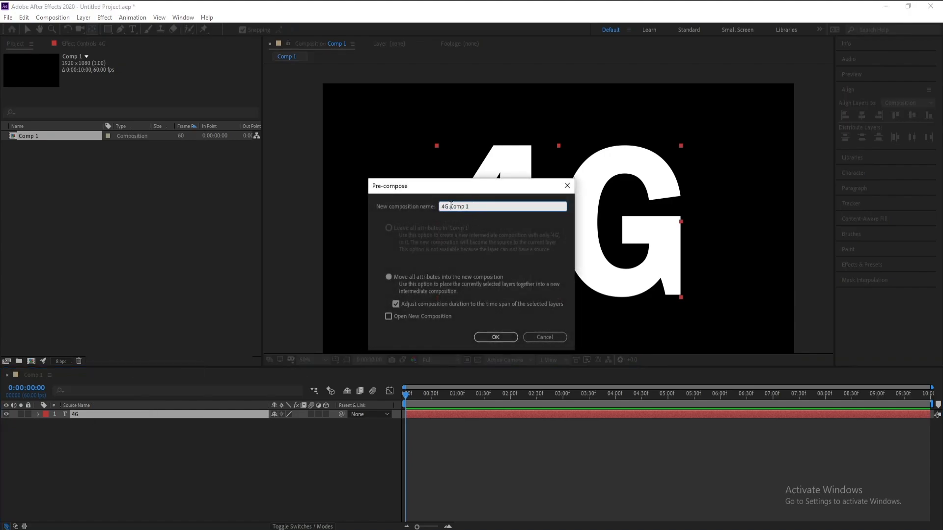
drag(451, 206, 546, 209)
text(Digital)
click(494, 338)
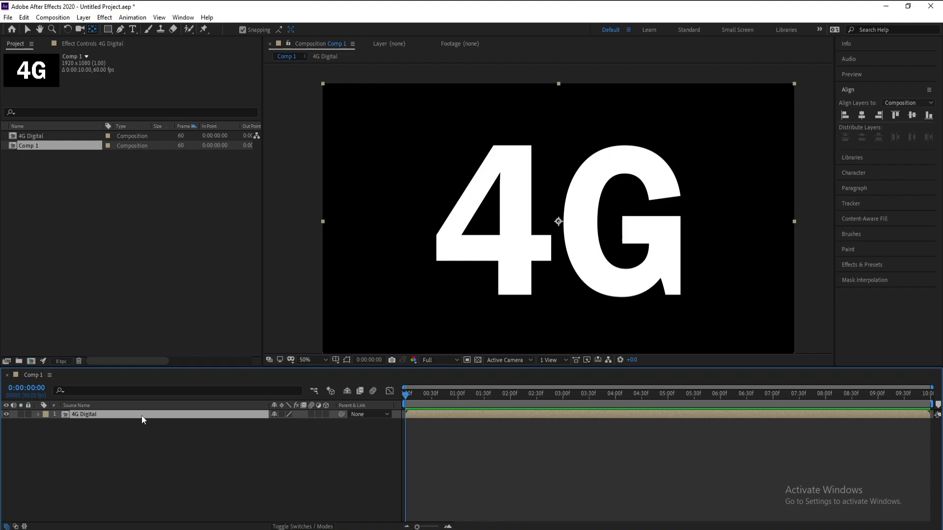
key(ctrl+d)
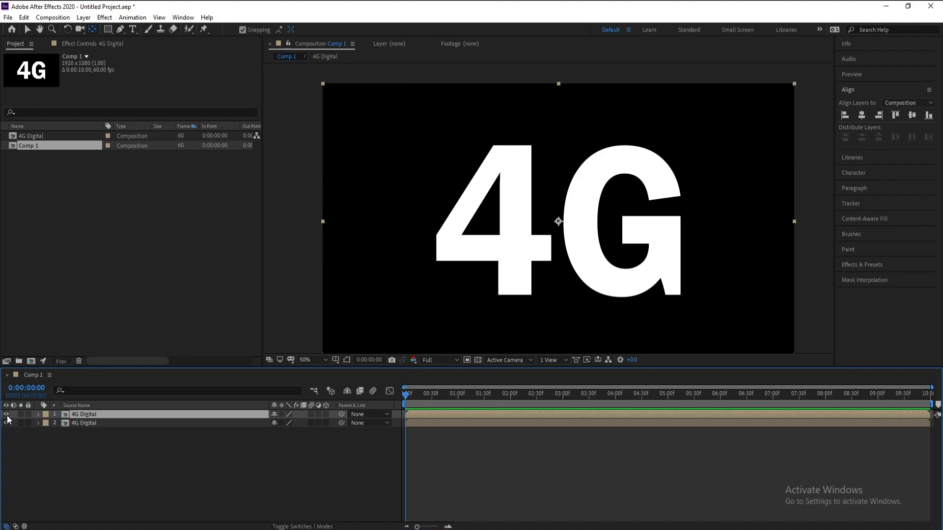
- Hide the upper 4G Digital layer and apply the Vegas effect to the lower one
click(75, 423)
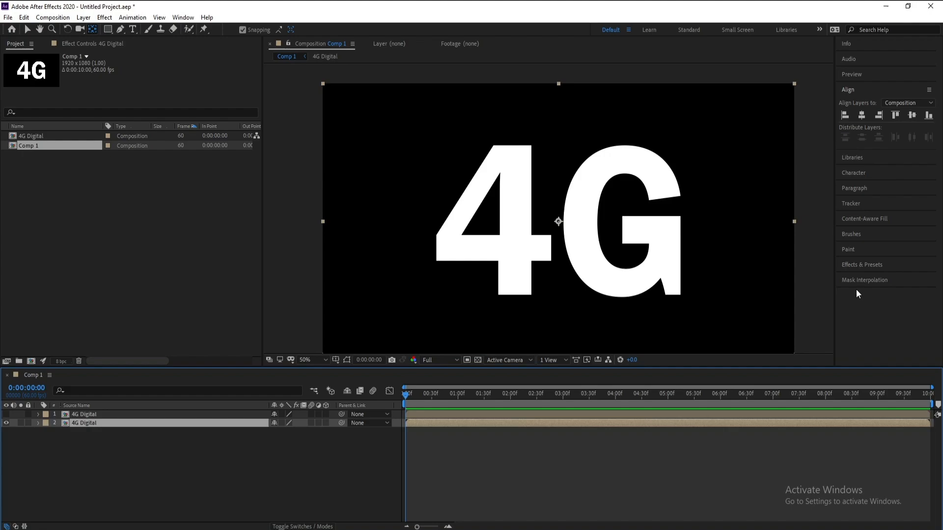
click(862, 267)
click(874, 226)
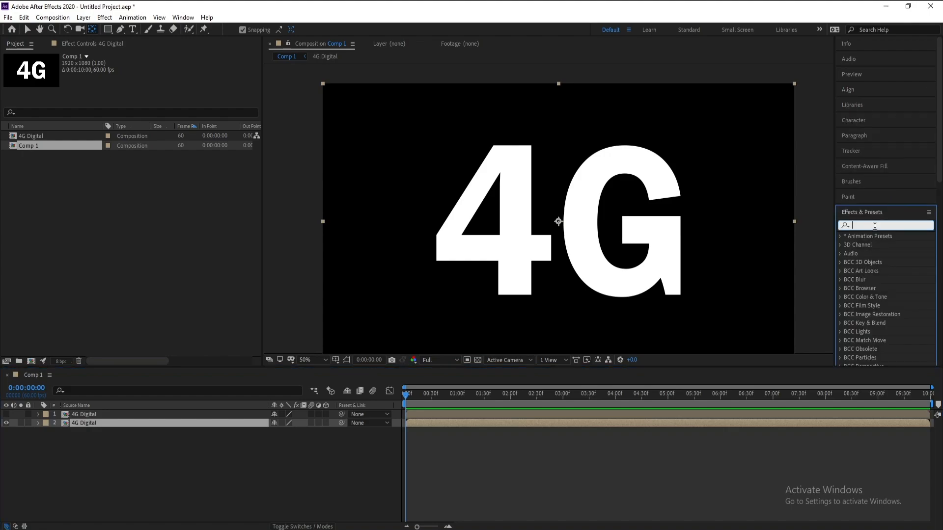
text(veg)
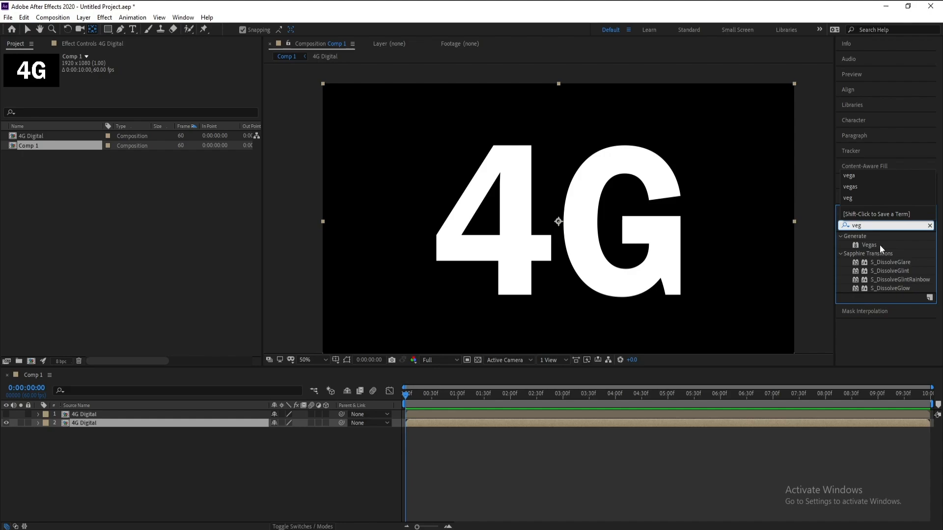
double_click(879, 244)
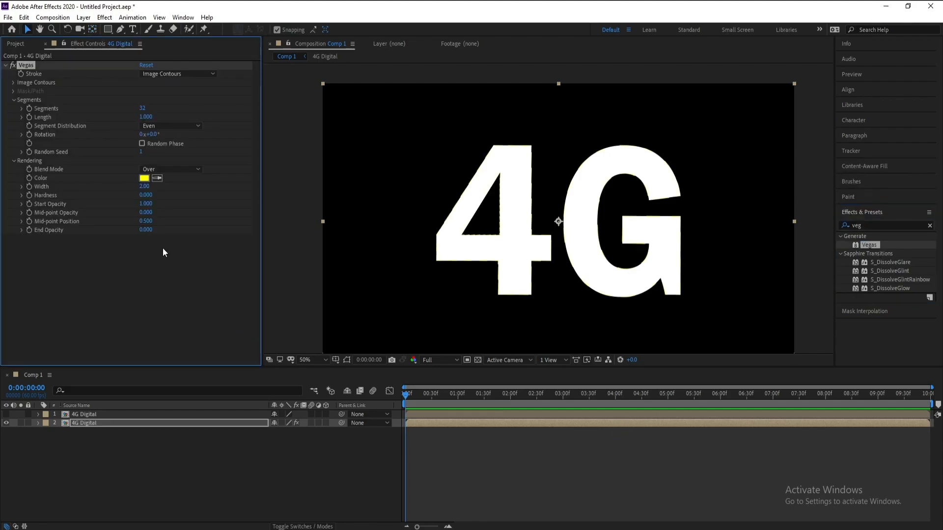
- Set the Vegas effect's blend mode to Transparent and its number of segments to 1
click(178, 169)
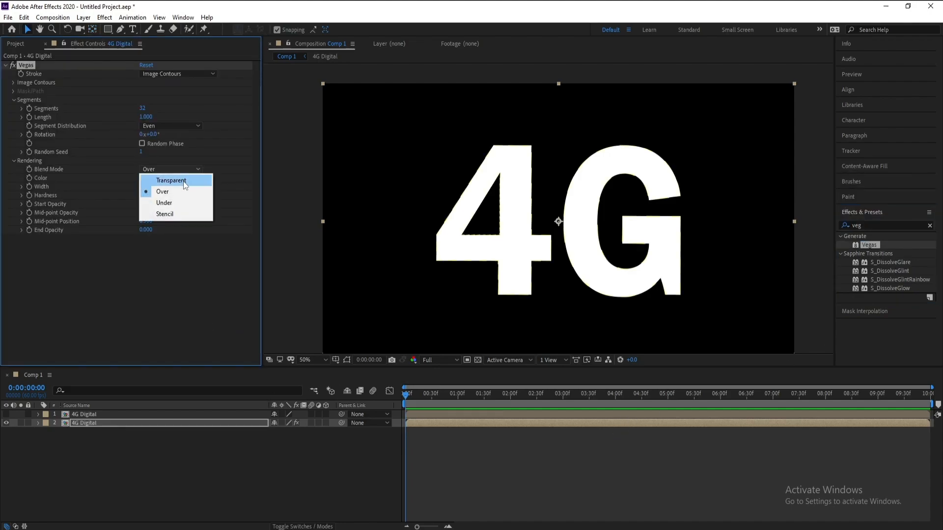
click(183, 181)
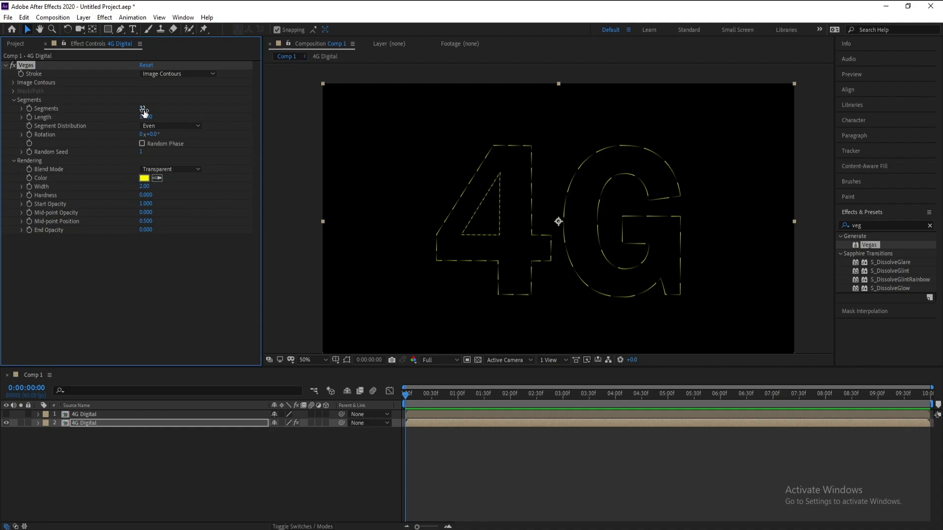
drag(102, 112, 74, 112)
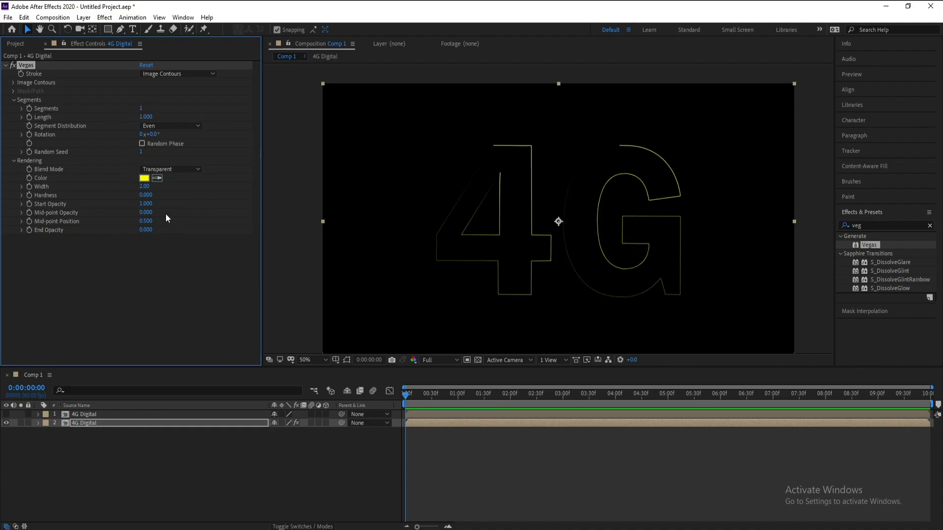
- Change the Vegas stroke colour to blue
click(144, 178)
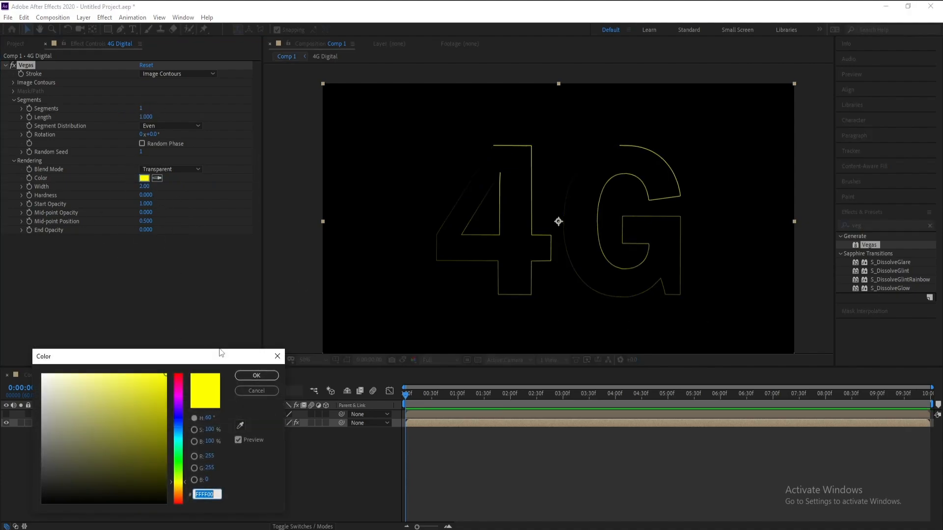
click(179, 414)
drag(178, 416, 178, 425)
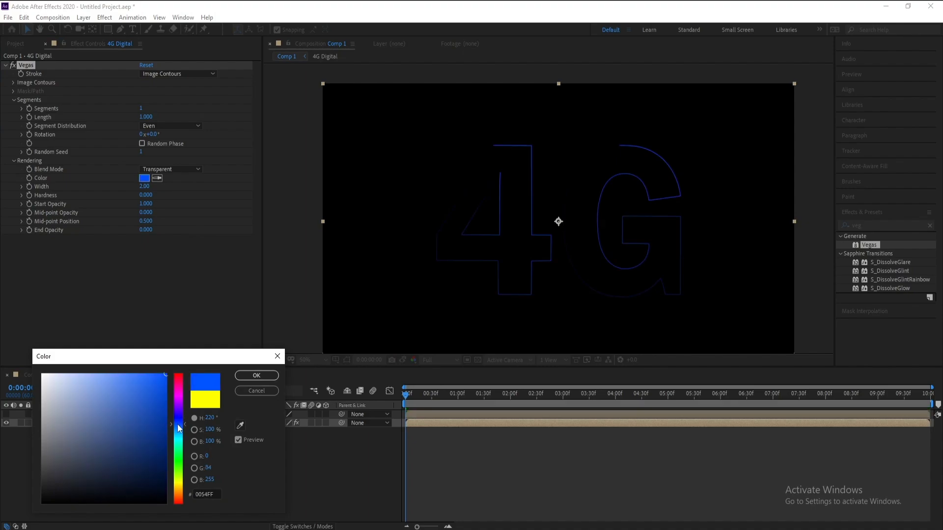
click(249, 378)
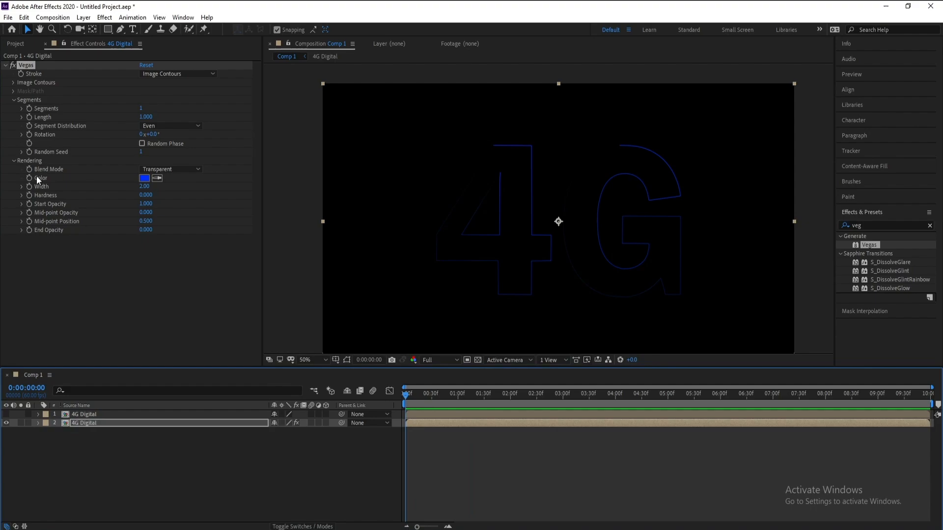
- Set the Vegas stroke width to 6 and check the outline in a short playback
drag(148, 187, 152, 189)
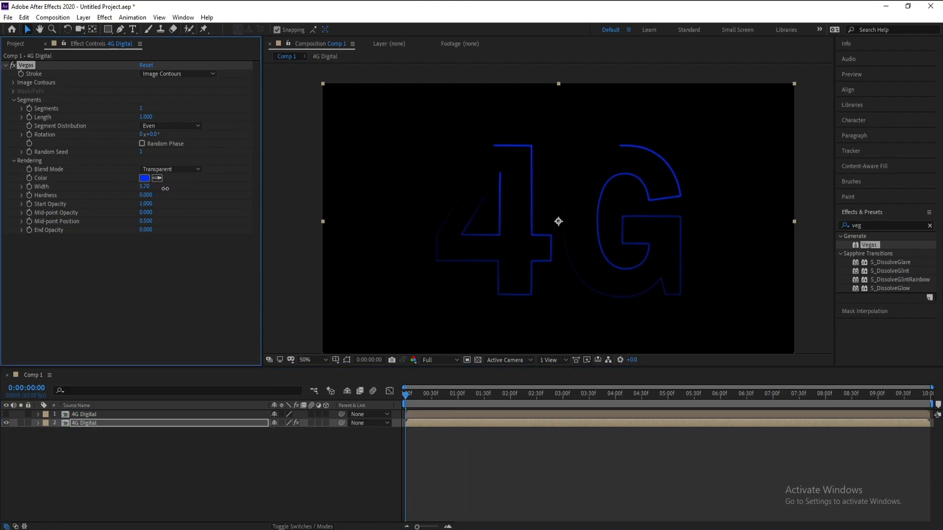
click(146, 187)
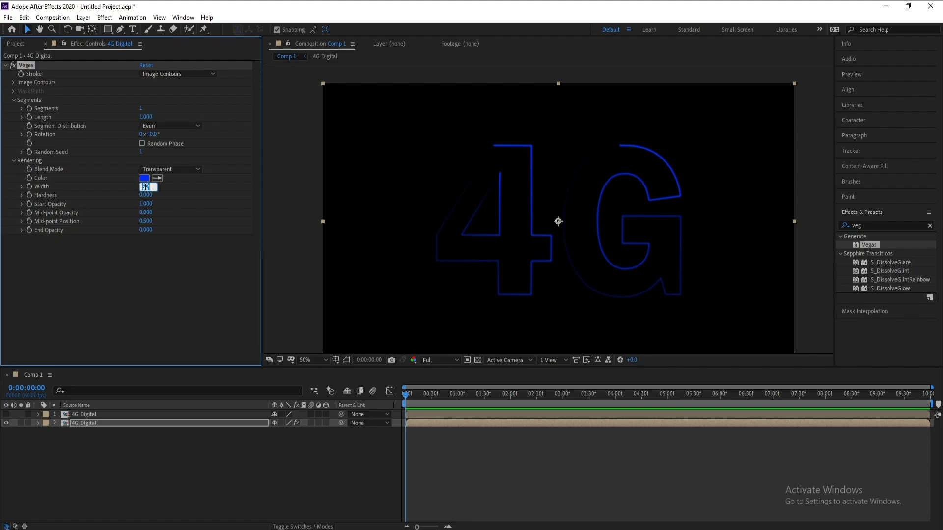
text(6)
key(Return)
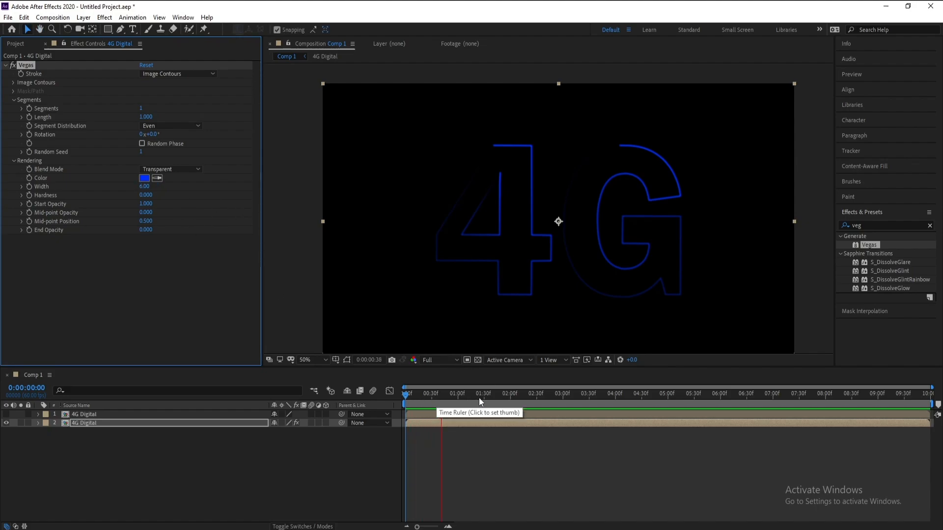
key(space)
- Keyframe the Vegas rotation from 0 at the start to 3 revolutions at 0:00:09:59, and preview the moving outline
drag(453, 396, 340, 409)
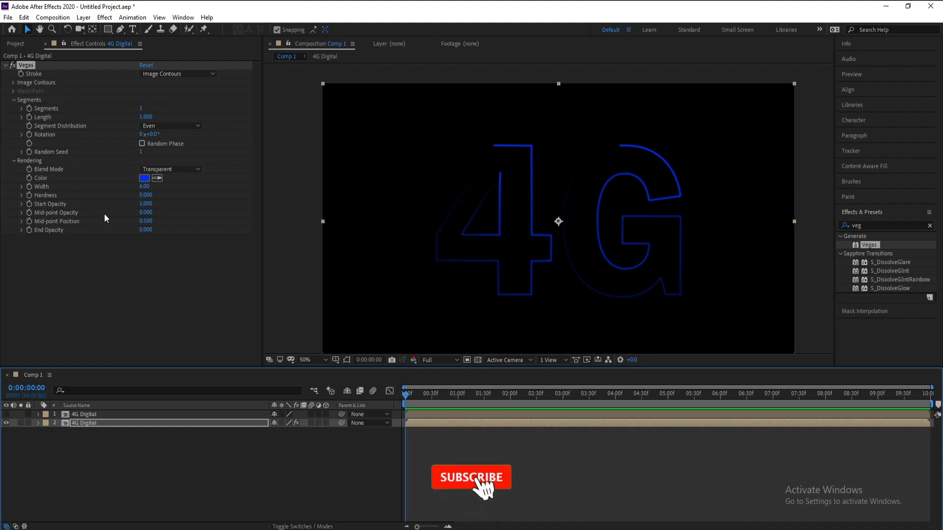
click(29, 134)
drag(434, 397, 922, 401)
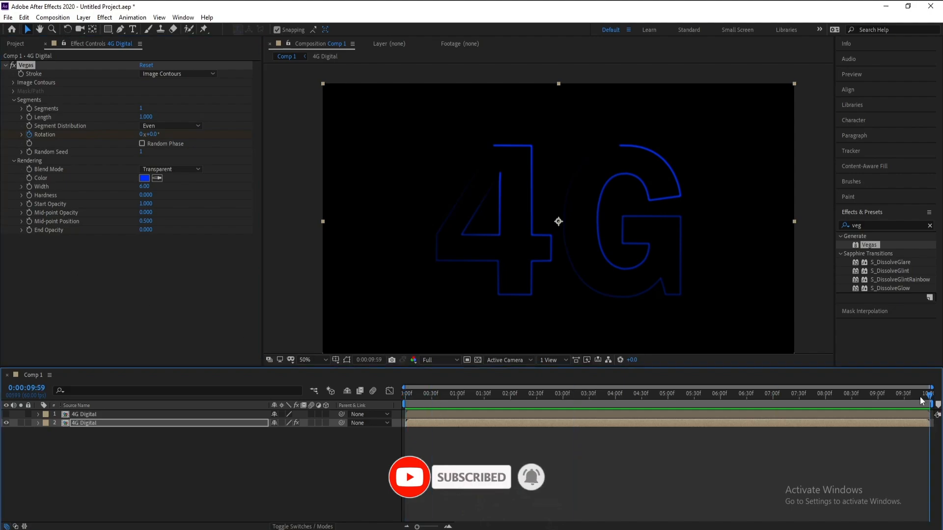
click(141, 134)
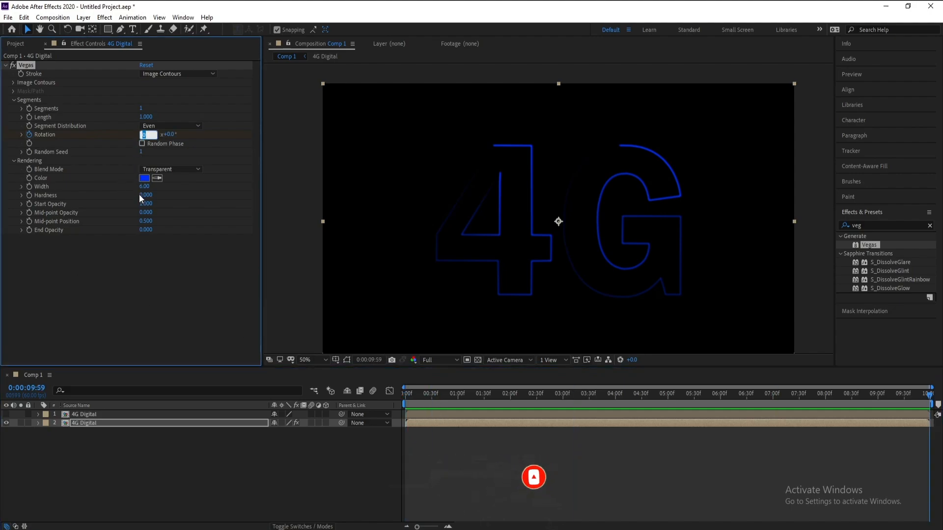
text(3)
key(Return)
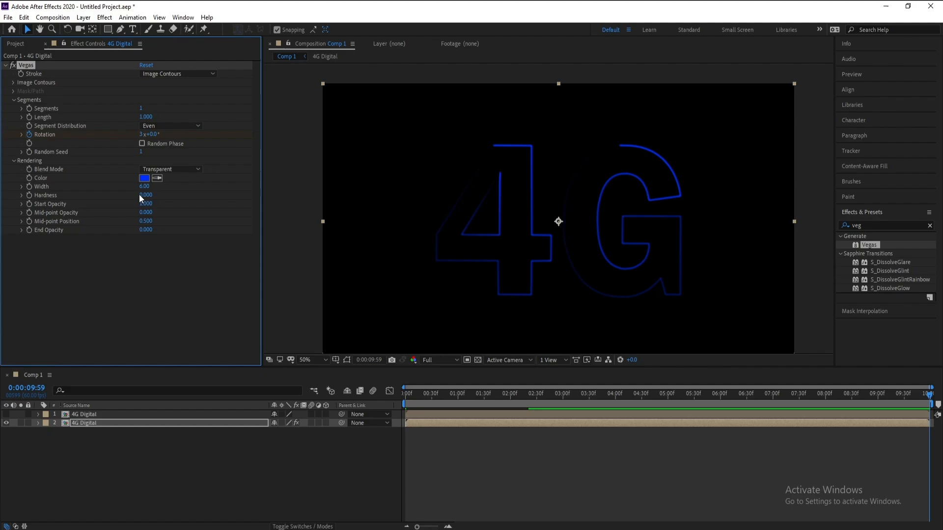
drag(415, 396, 387, 390)
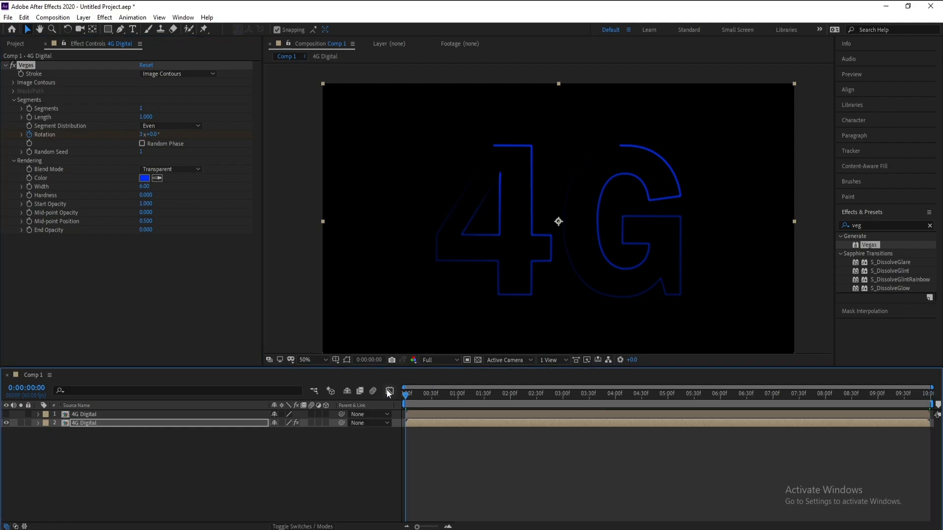
key(space)
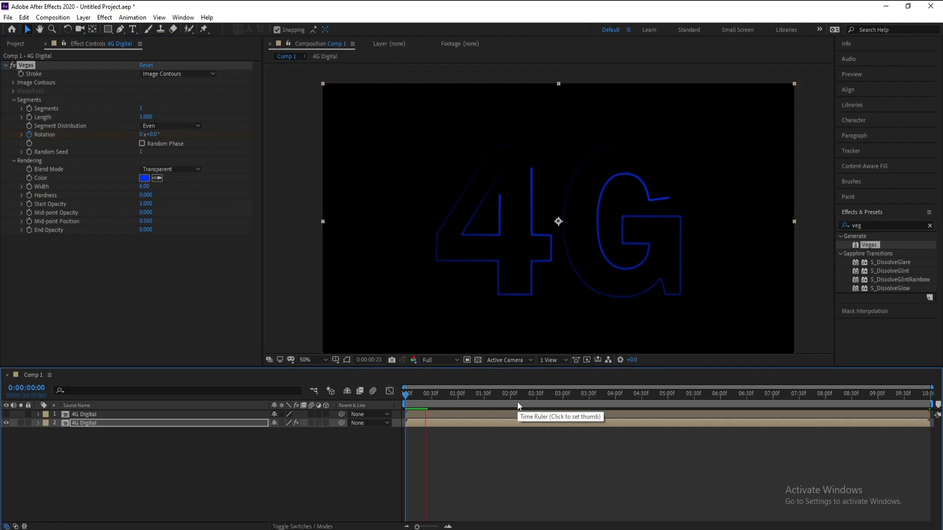
key(space)
key(space)
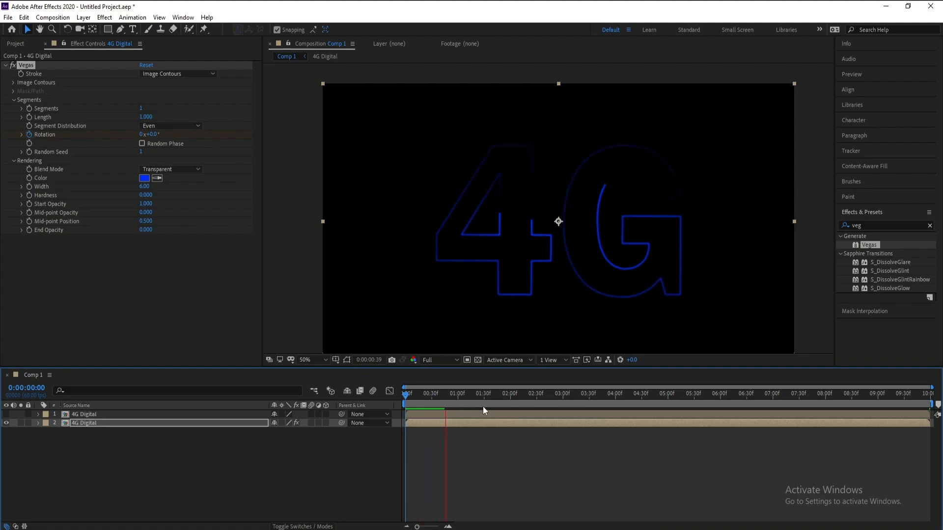
key(space)
- Make the upper 4G Digital layer visible again and apply the Fractal Noise effect to it
click(87, 418)
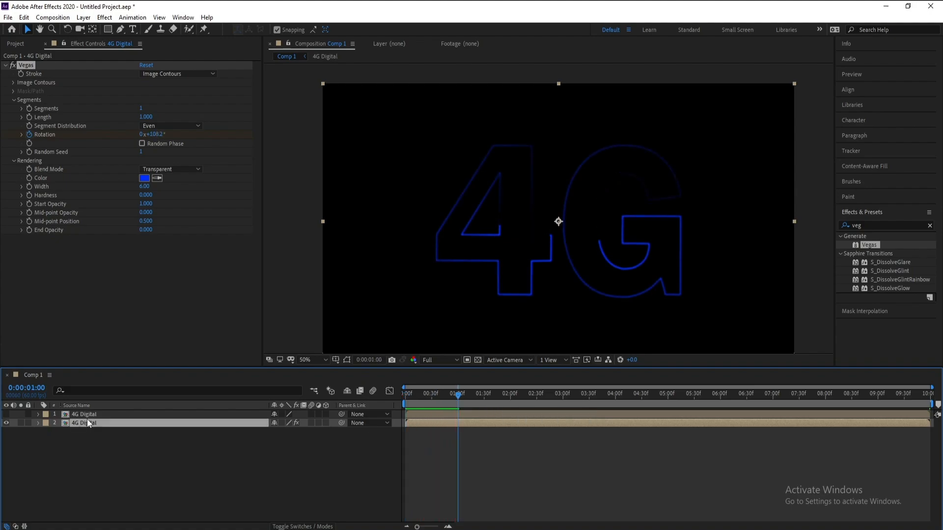
click(6, 414)
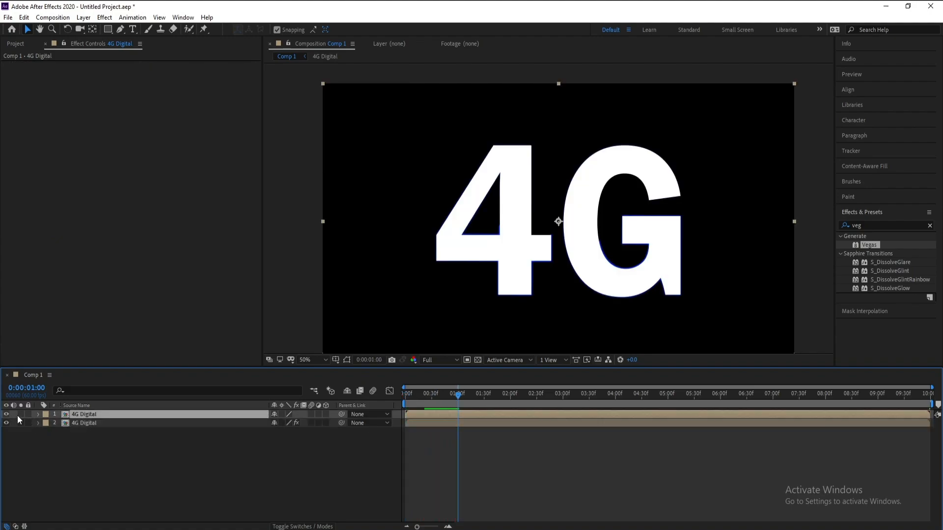
click(877, 226)
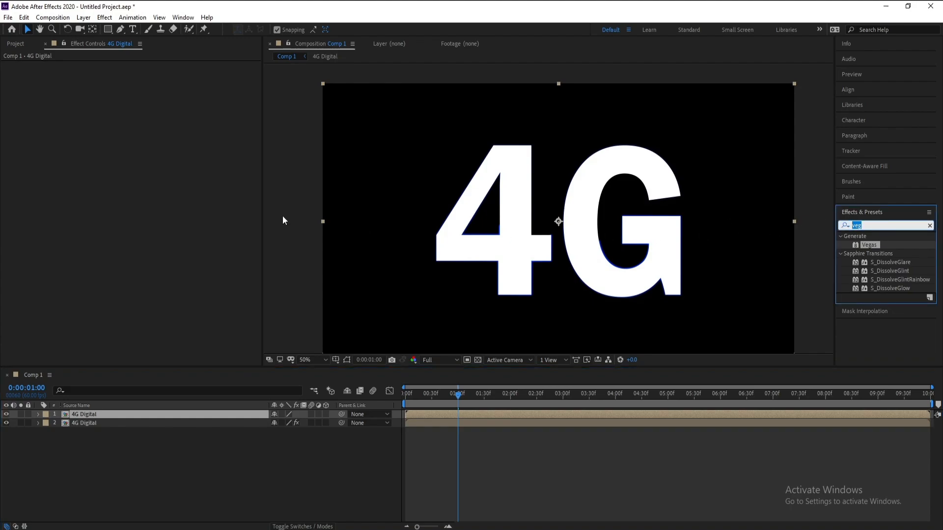
text(fract)
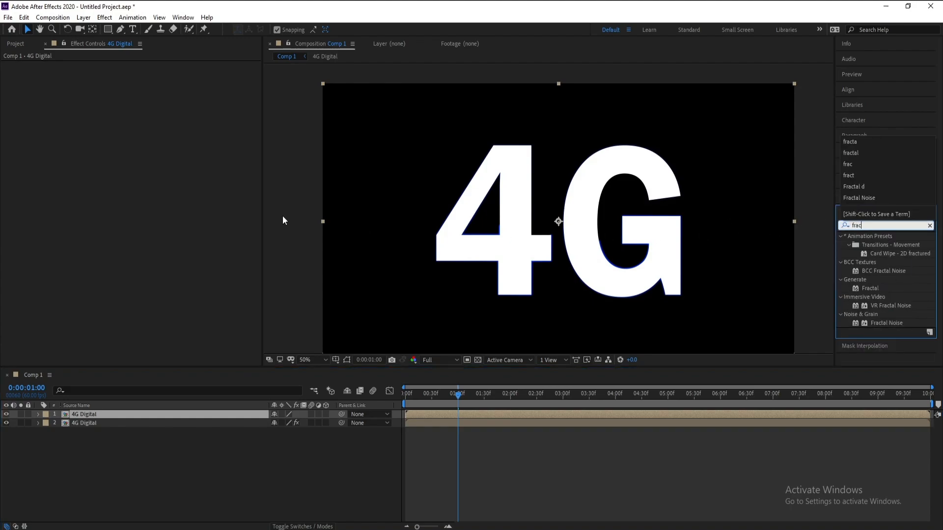
double_click(884, 323)
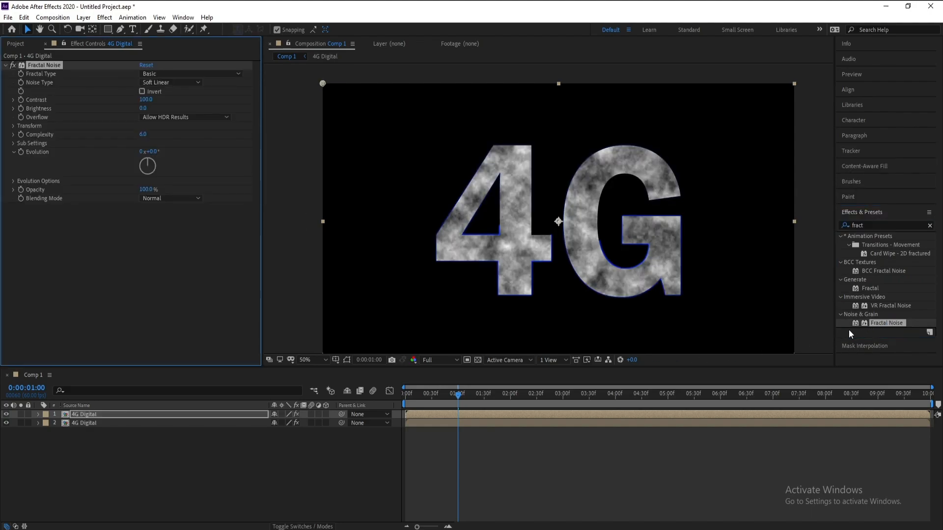
- Set the Fractal Noise type to Block and its uniform scale to 30, leaving the rotation at 0
click(183, 84)
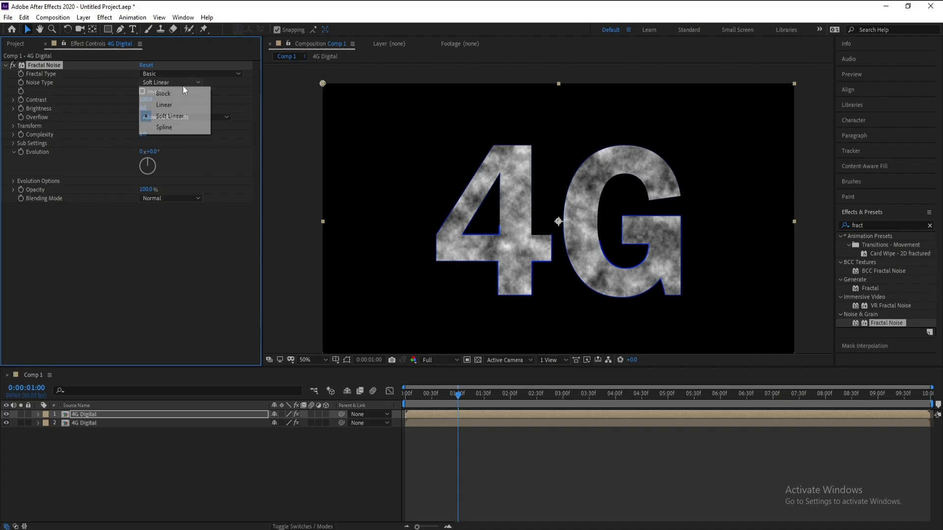
click(179, 93)
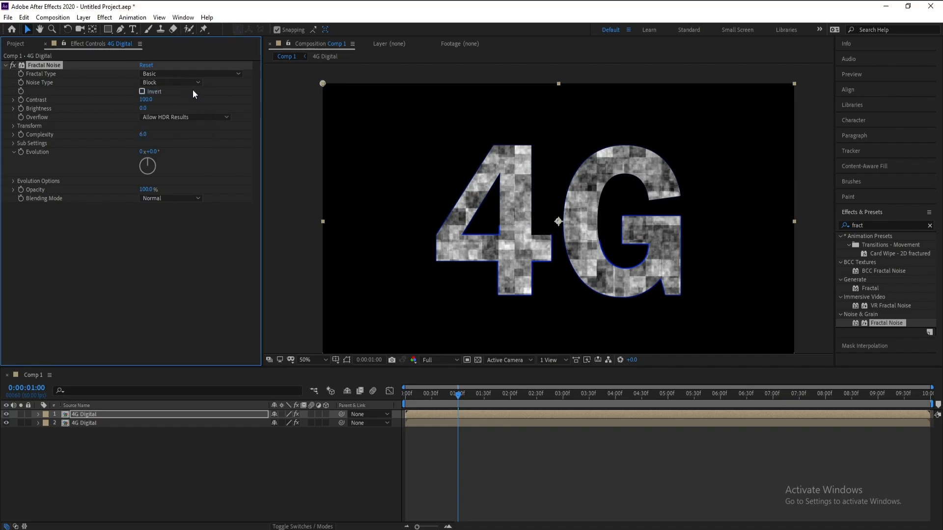
click(13, 127)
drag(155, 134, 178, 138)
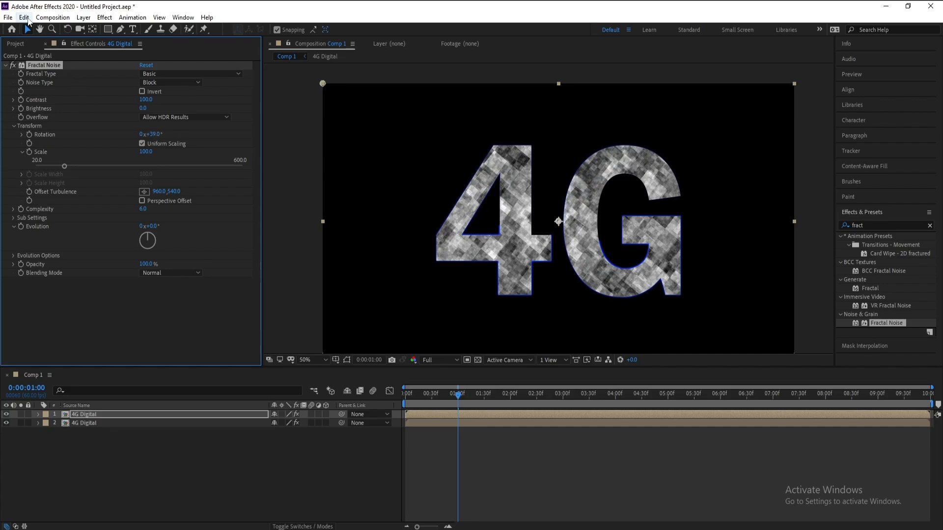
key(ctrl+z)
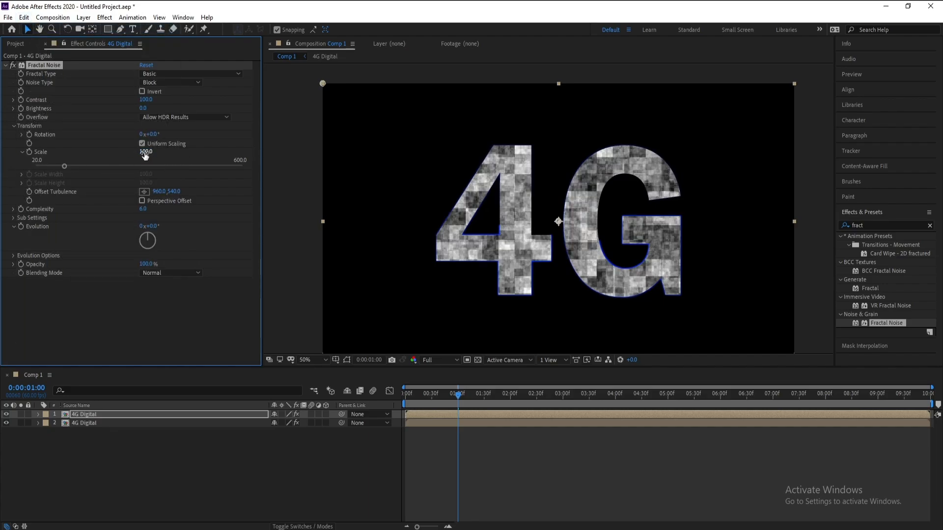
drag(145, 156, 119, 160)
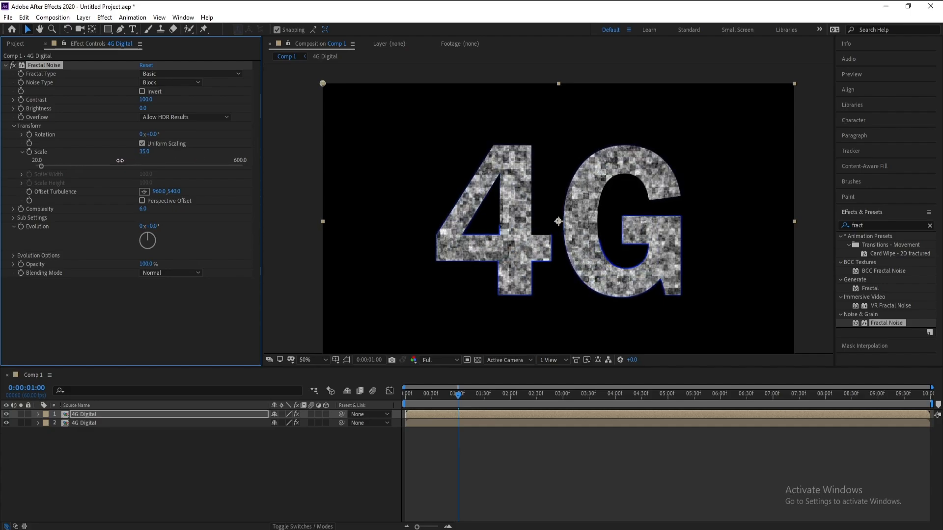
click(146, 152)
text(3)
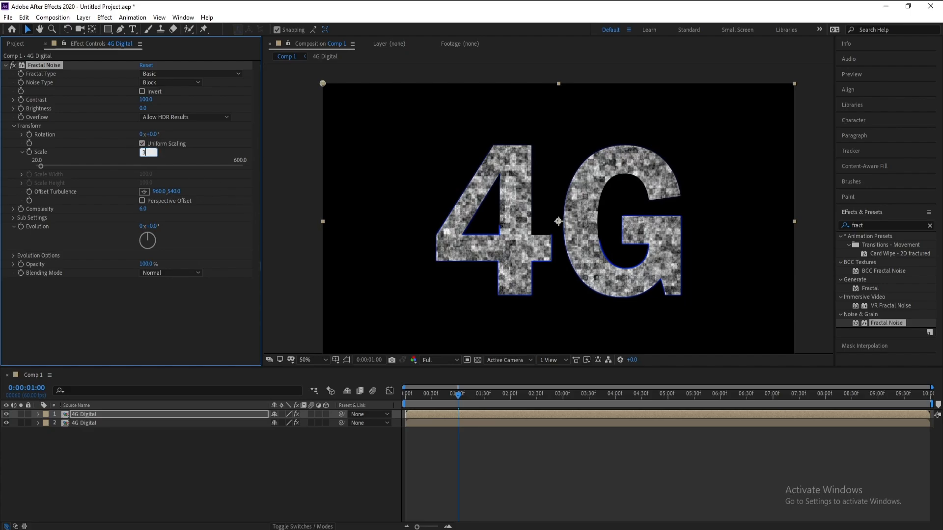
key(Return)
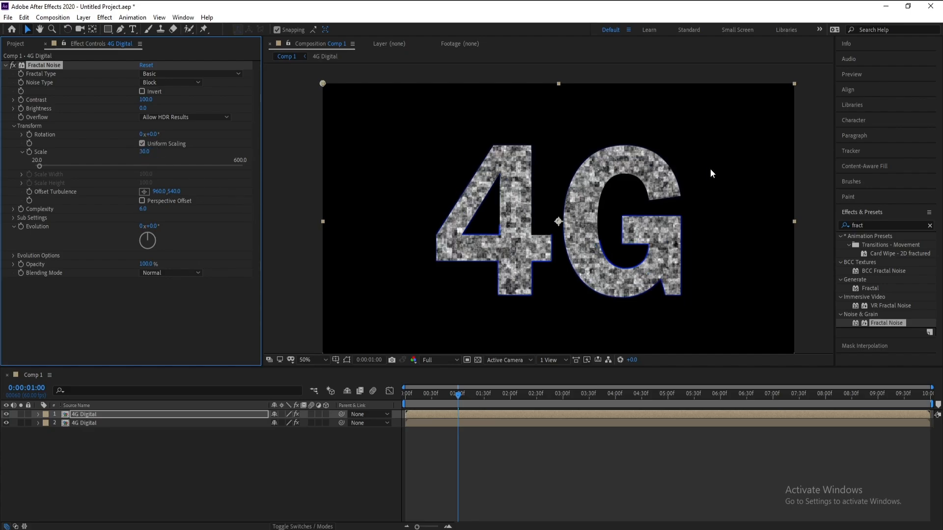
- Apply an inverted Find Edges effect to the upper layer and adjust the Fractal Noise scale to 33.8
click(876, 224)
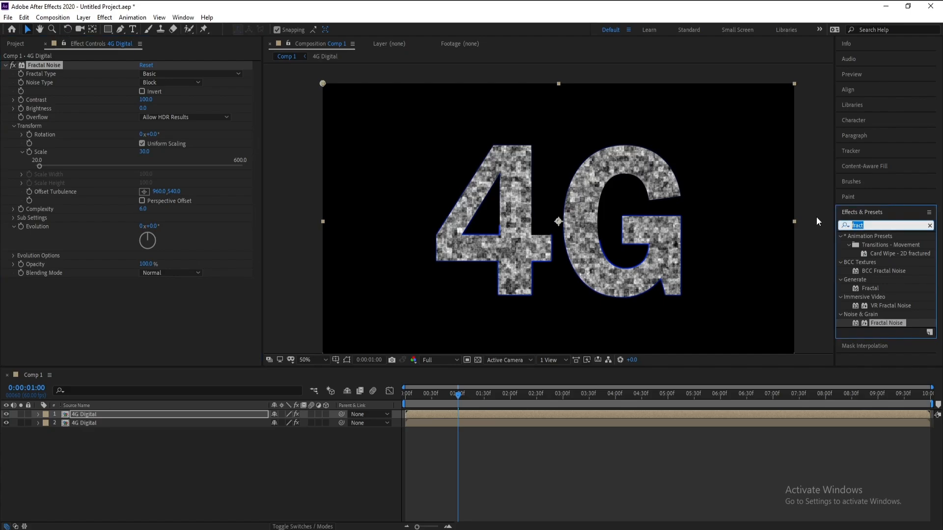
text(fin)
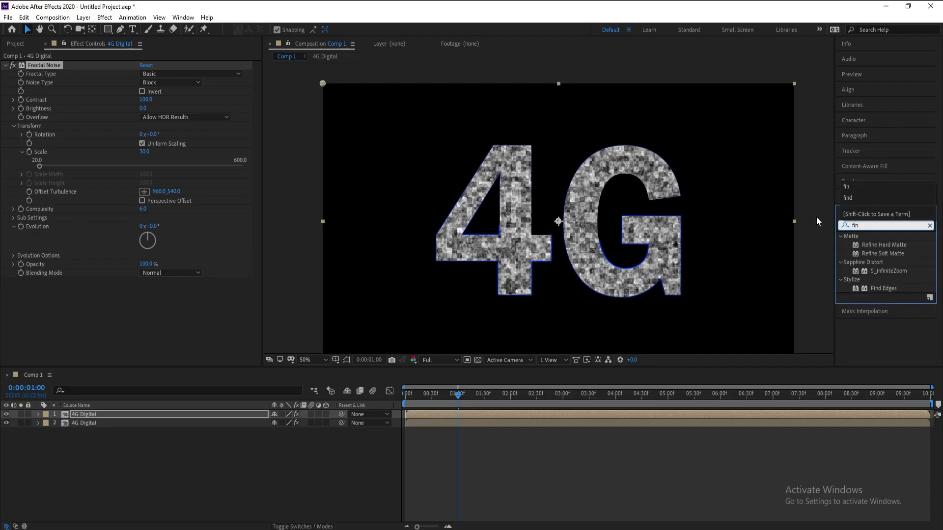
double_click(885, 289)
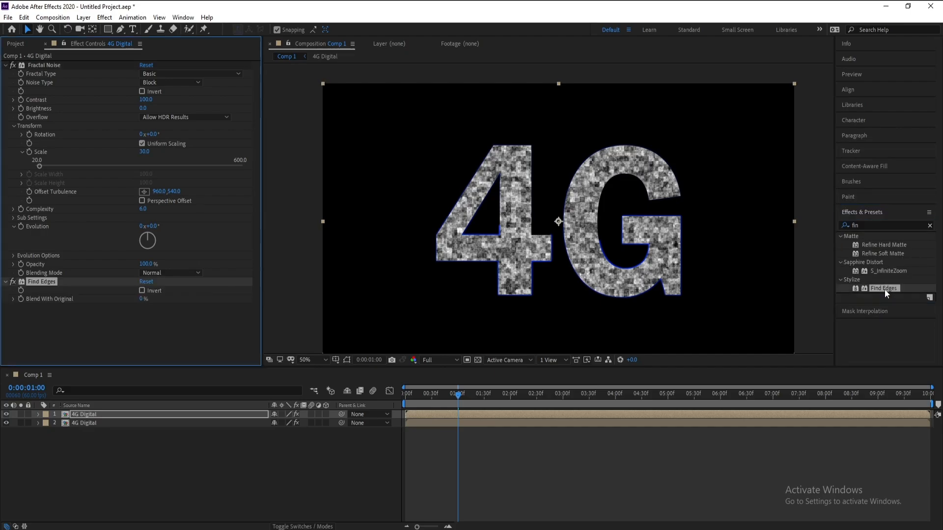
click(141, 290)
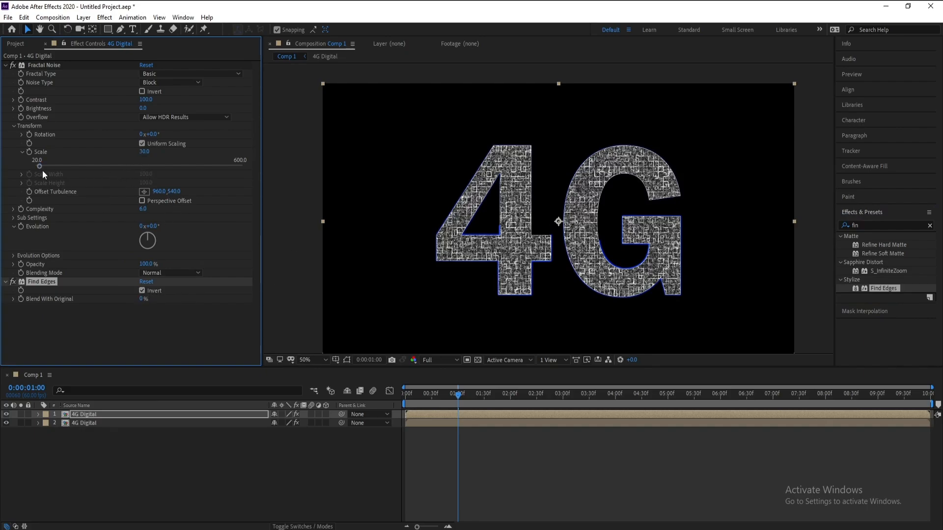
mouse_move(40, 167)
mouse_down()
mouse_move(48, 167)
mouse_move(40, 170)
mouse_up()
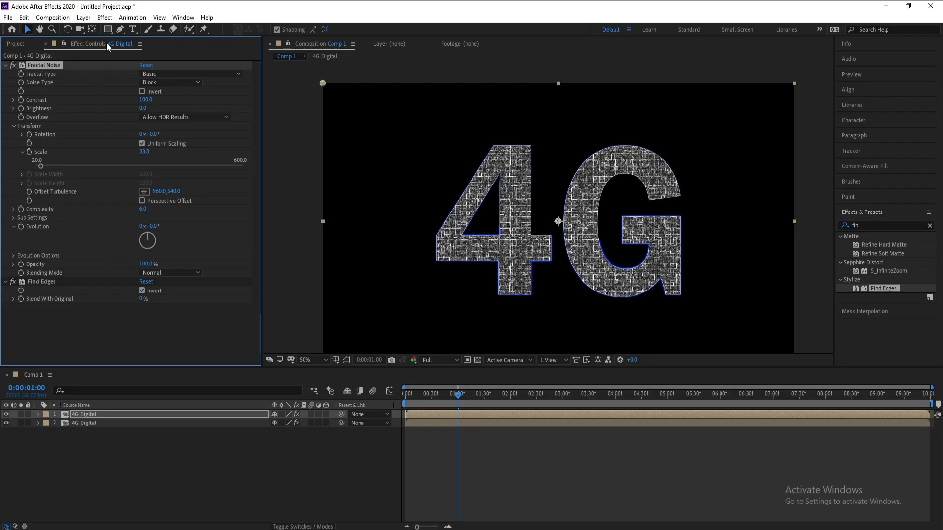
- Apply the Tritone colour correction to the upper layer and set its midtones to blue 0D40FF
click(104, 18)
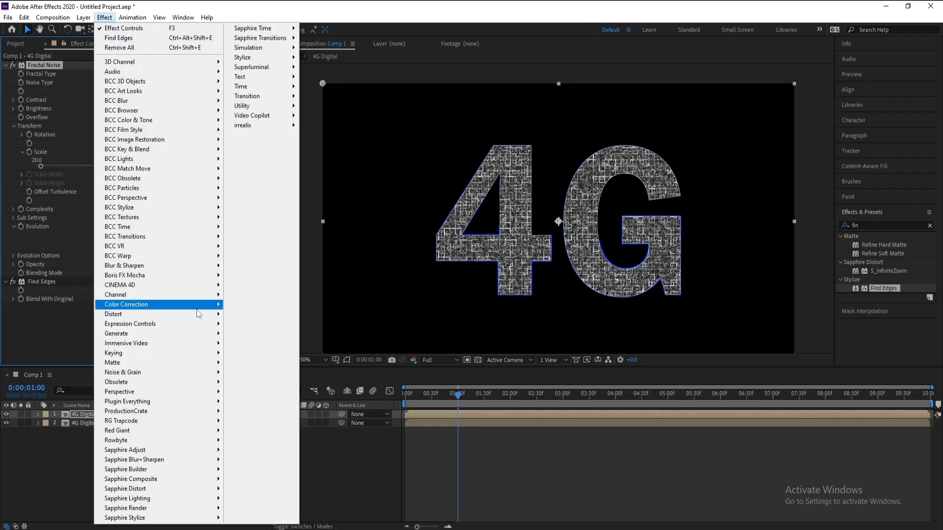
mouse_move(206, 305)
click(274, 524)
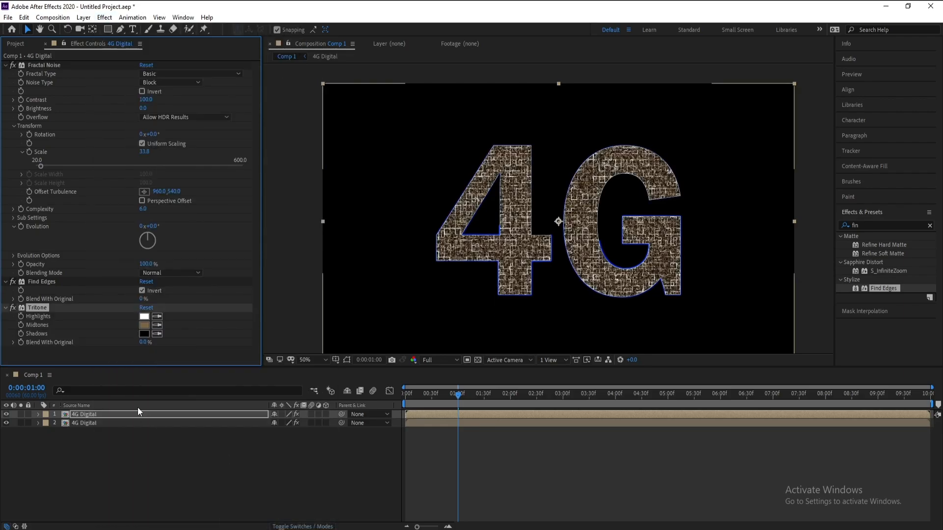
click(144, 325)
text(0D46FF)
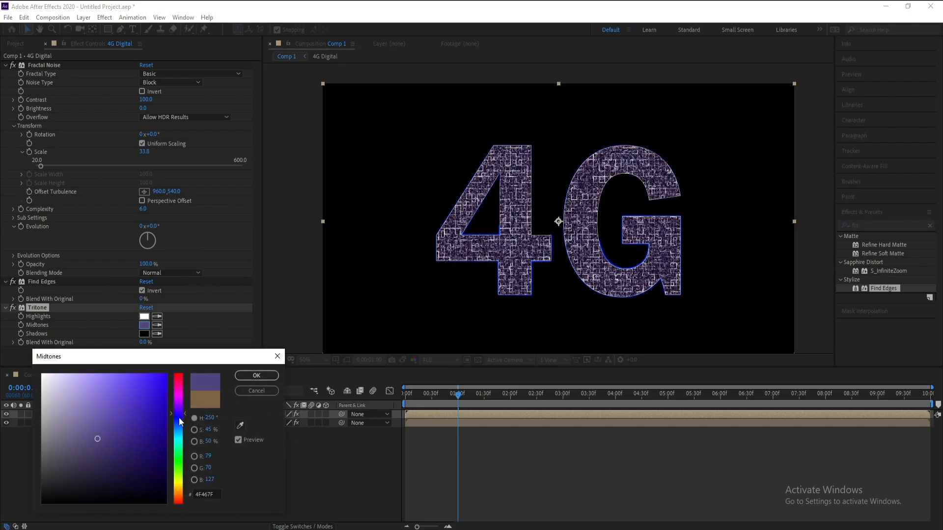
drag(181, 424, 181, 421)
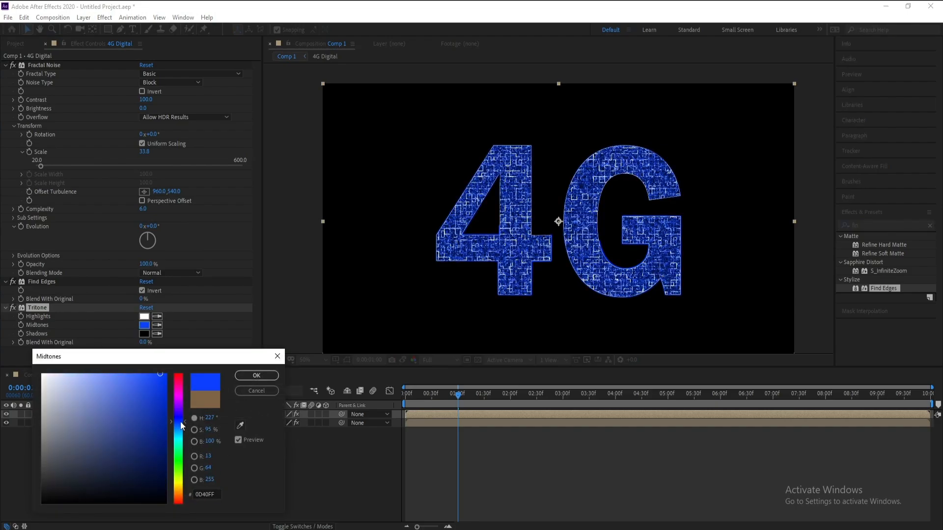
click(256, 376)
- Change the Tritone highlights colour to light blue
click(144, 317)
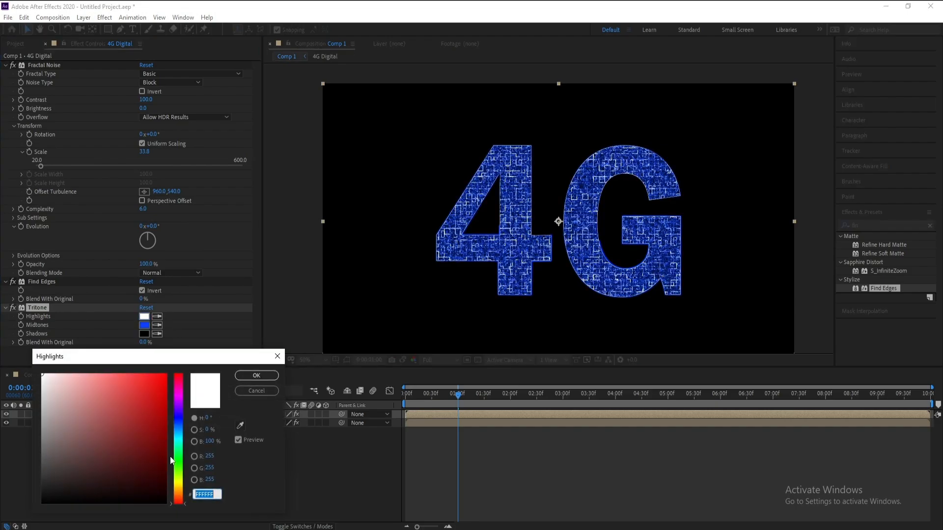
click(179, 428)
drag(136, 391, 116, 371)
click(256, 376)
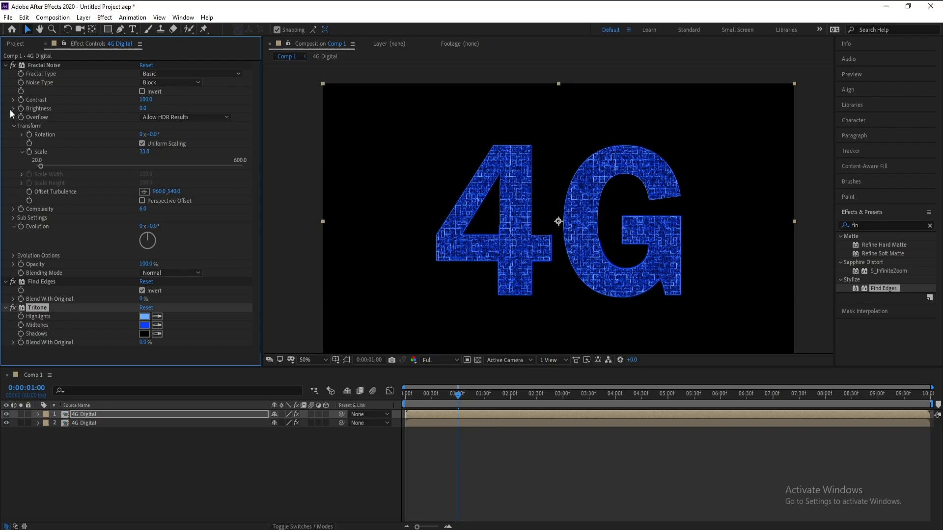
- Set the Fractal Noise contrast to 180 and its brightness to -76
mouse_move(146, 99)
mouse_down()
mouse_move(180, 106)
mouse_move(106, 113)
mouse_move(154, 102)
mouse_move(150, 112)
mouse_move(153, 100)
mouse_up()
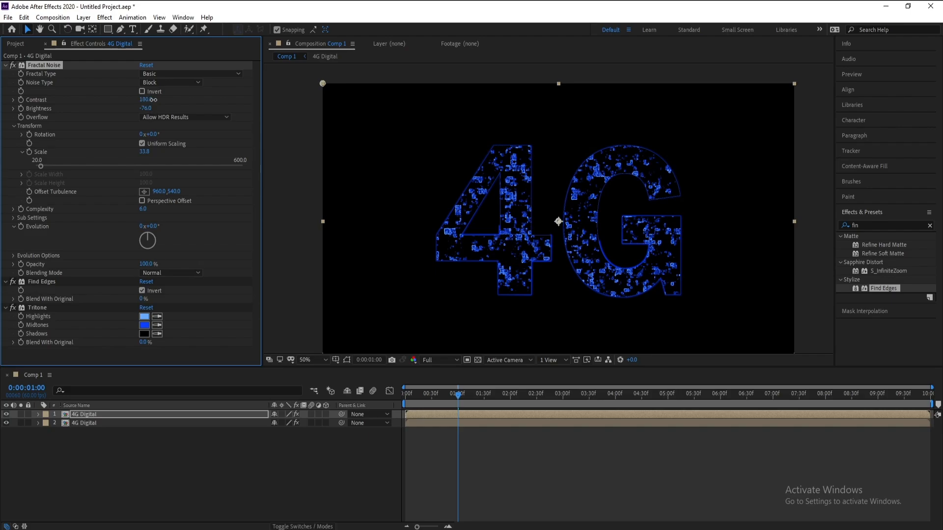
- Add the expression time*100 to the Fractal Noise evolution and preview the animation from the start
alt+click(21, 226)
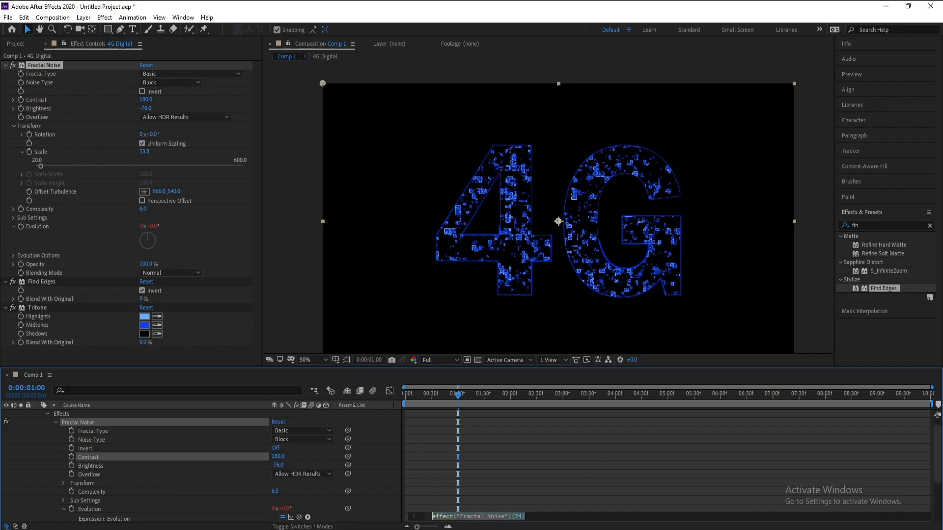
text(time*)
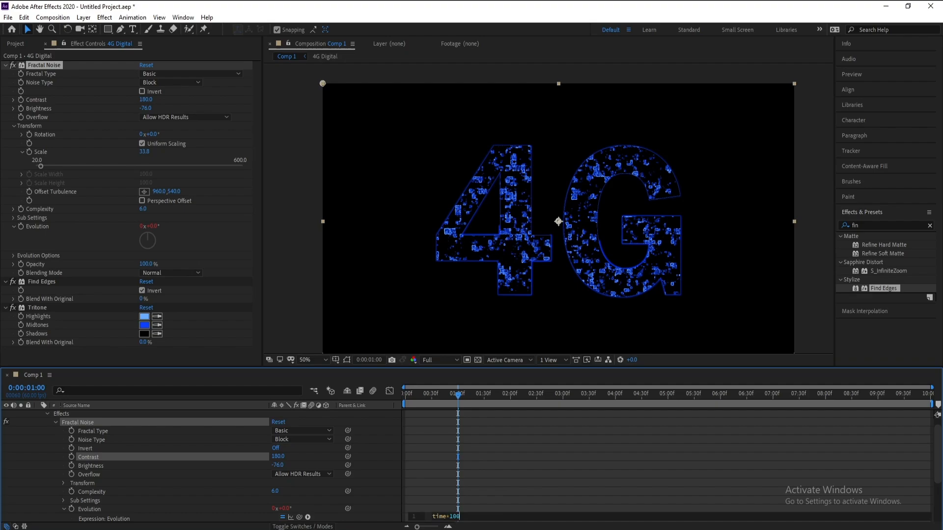
click(294, 339)
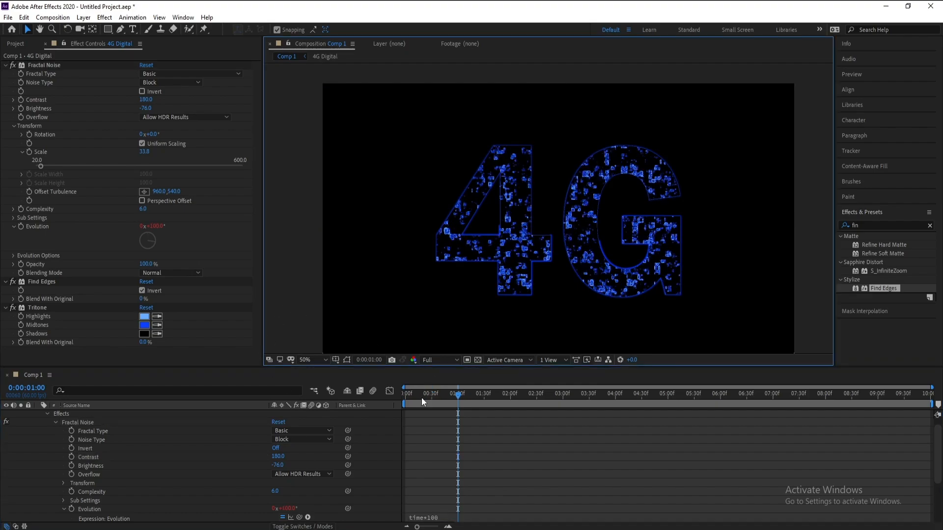
drag(421, 397, 403, 397)
key(space)
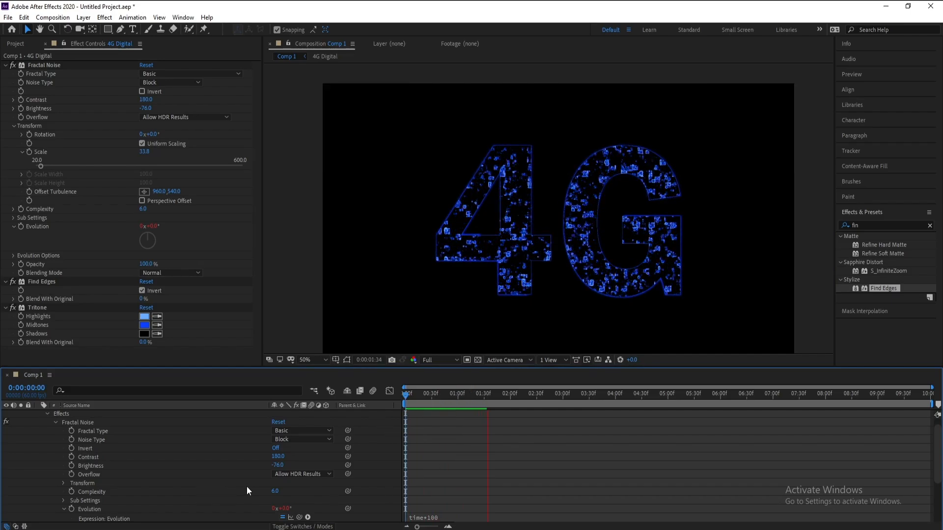
- Stop the preview, collapse the upper layer's properties and make both 4G Digital layers 3D
key(space)
scroll(173, 479, up, 1)
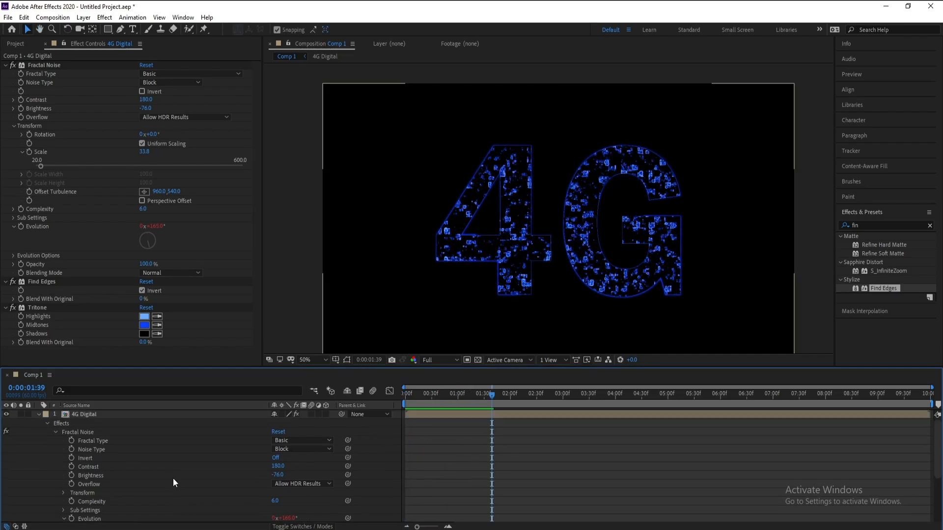
click(39, 414)
click(73, 415)
click(79, 422)
click(81, 417)
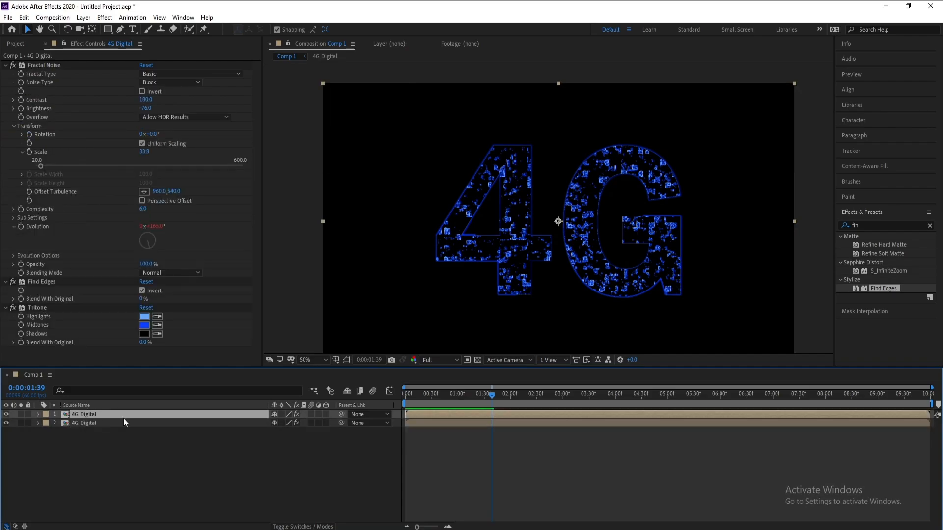
click(326, 414)
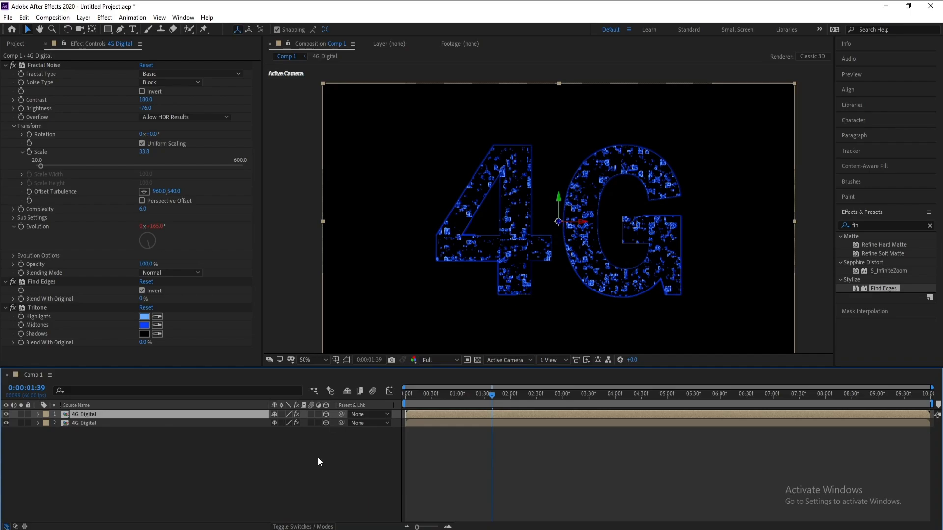
- Add a two-node 50 mm camera to the composition and create an orbit null for it
click(83, 17)
mouse_move(109, 30)
click(273, 67)
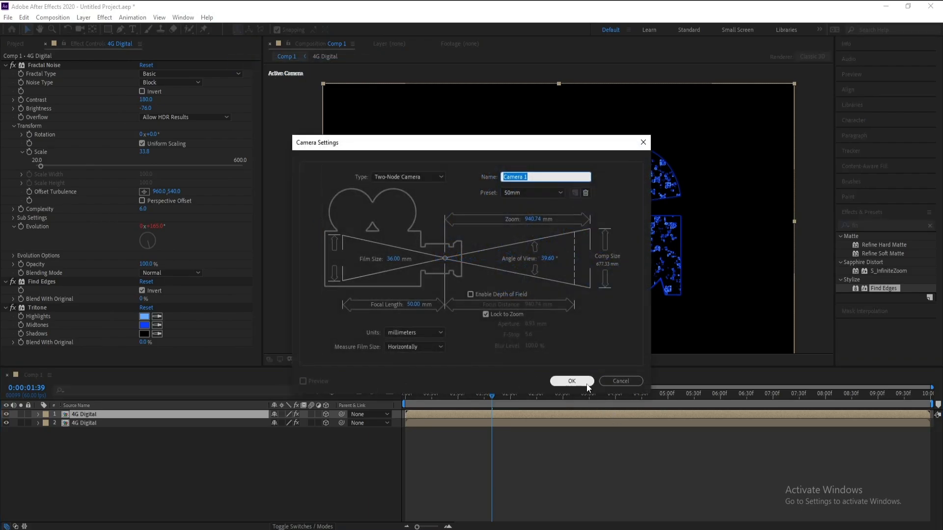
click(584, 383)
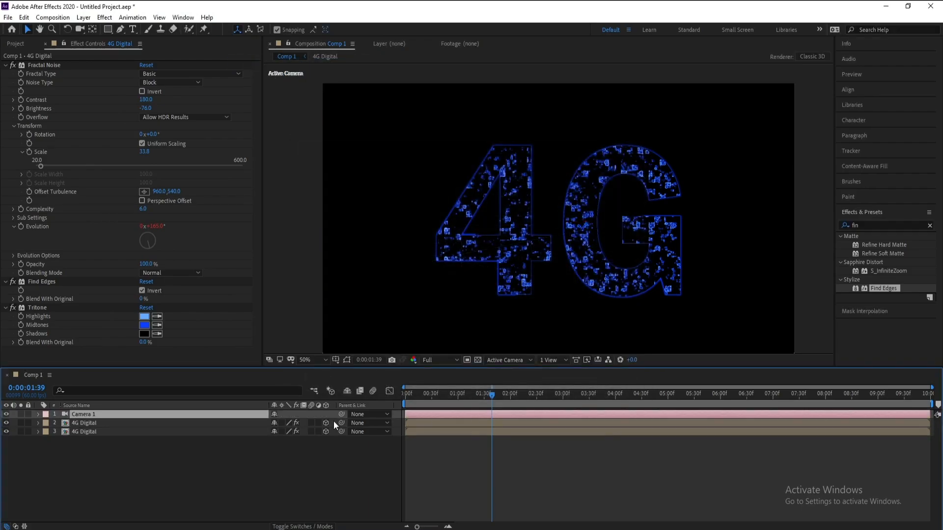
right_click(87, 415)
mouse_move(128, 364)
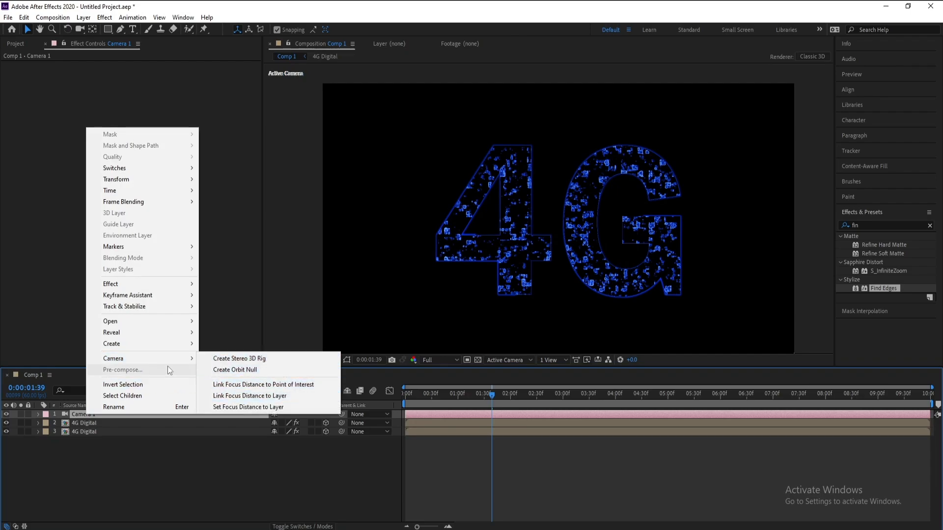
mouse_move(167, 359)
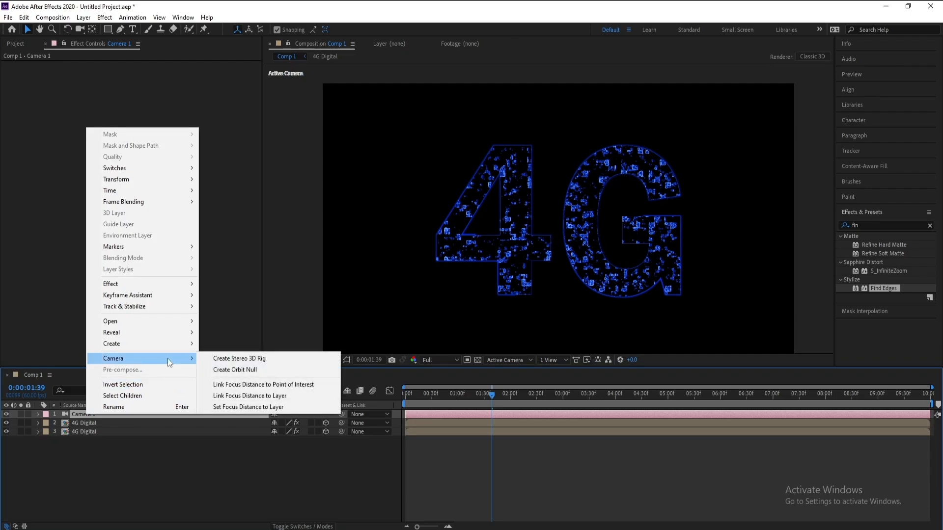
click(239, 370)
- Move the current time to 0:00:01:12 and set the orbit null's Y rotation to 25° as a depth test
drag(488, 396, 469, 394)
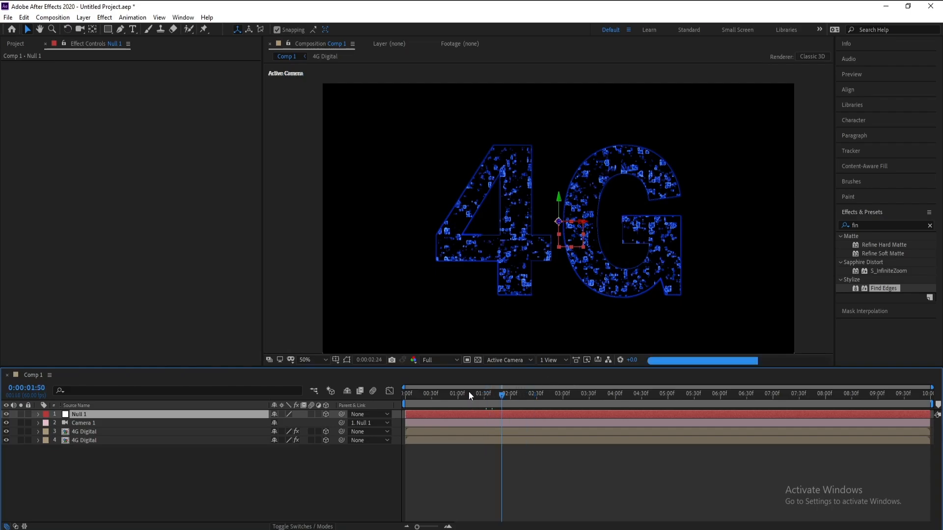
key(r)
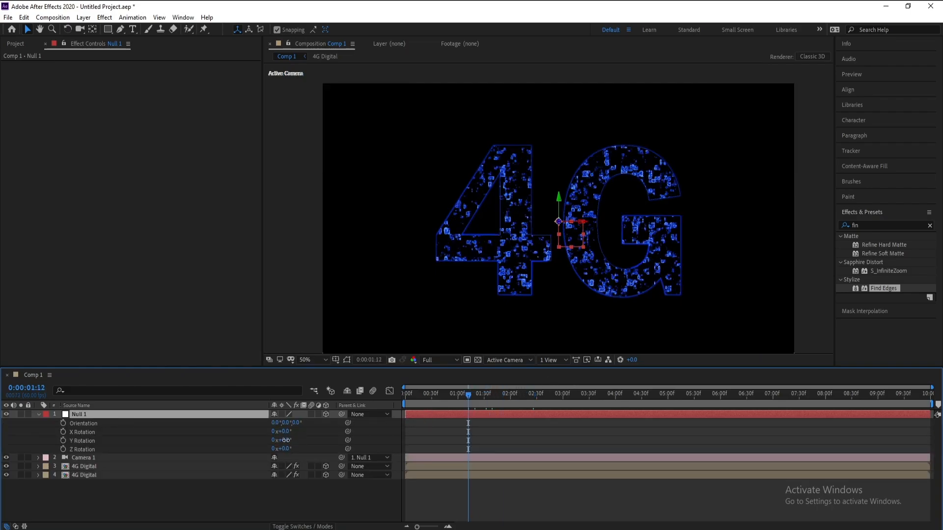
drag(289, 440, 298, 441)
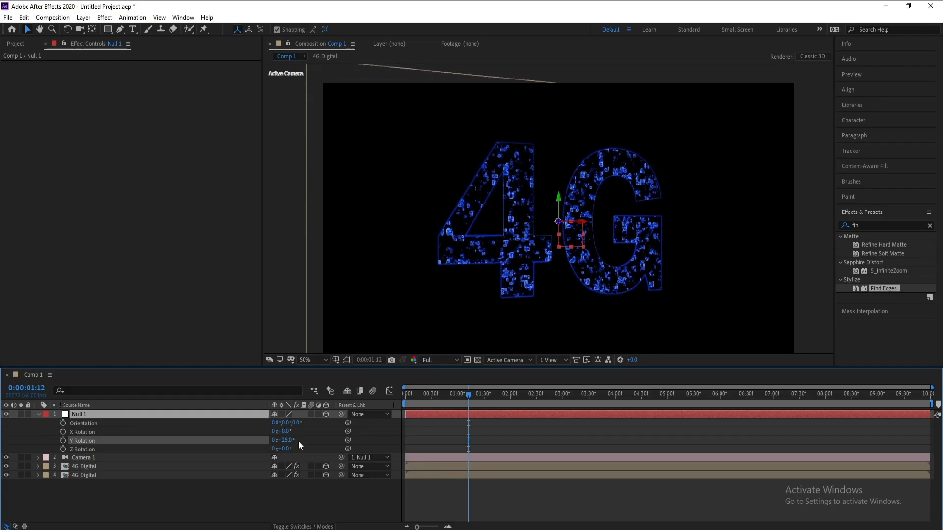
- Delete the test camera together with its orbit null
click(39, 415)
click(78, 423)
shift+click(81, 415)
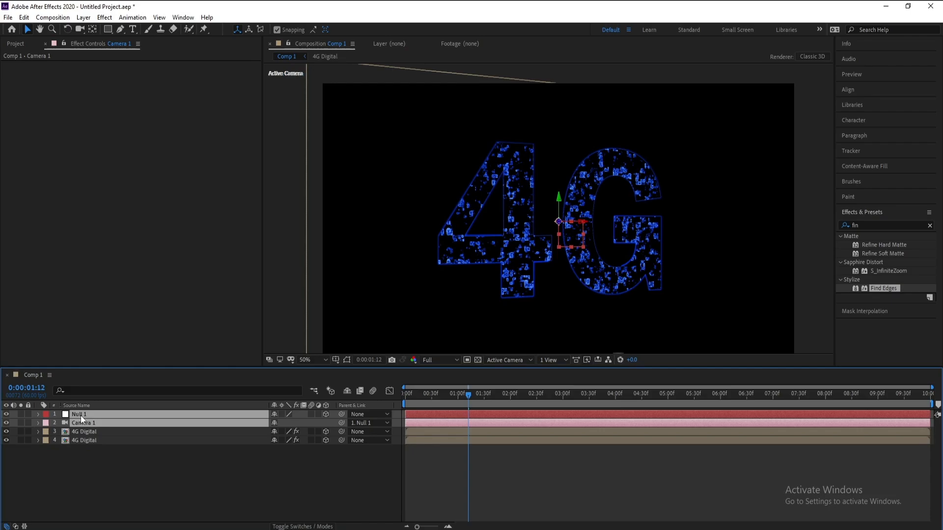
key(Delete)
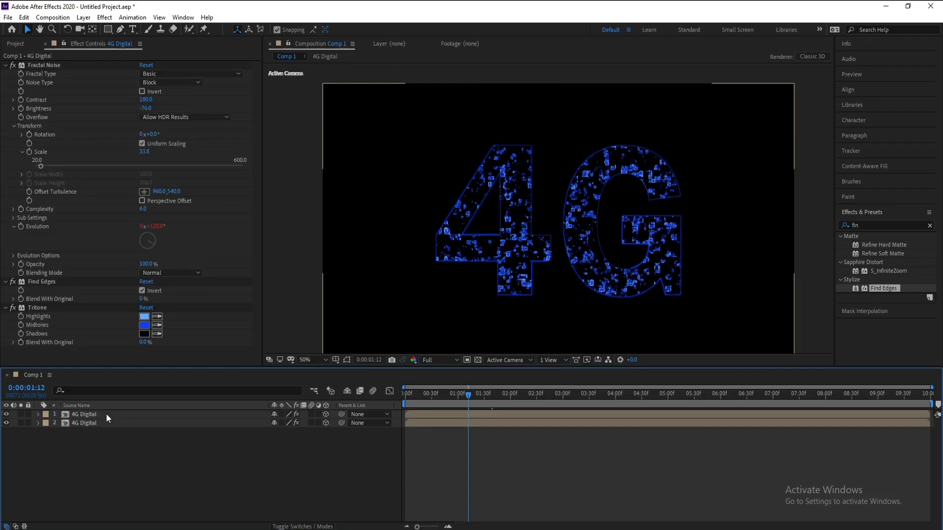
- Check the lower Vegas outline layer in solo, then duplicate it and set the bottom copy's Z position to 20
click(84, 425)
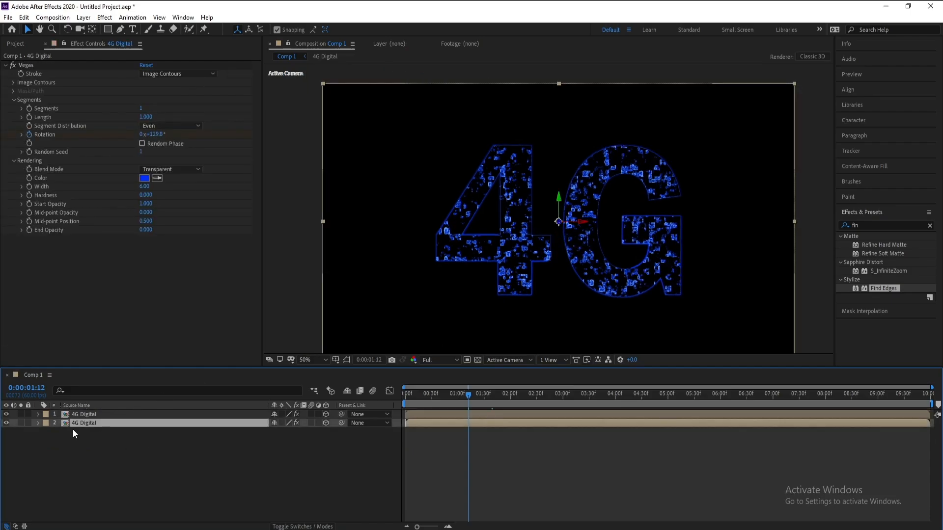
click(21, 422)
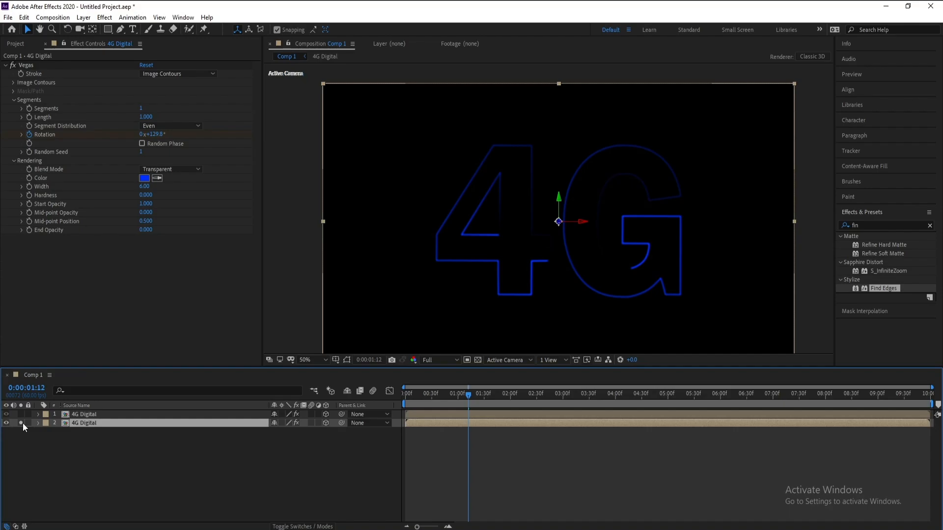
click(21, 423)
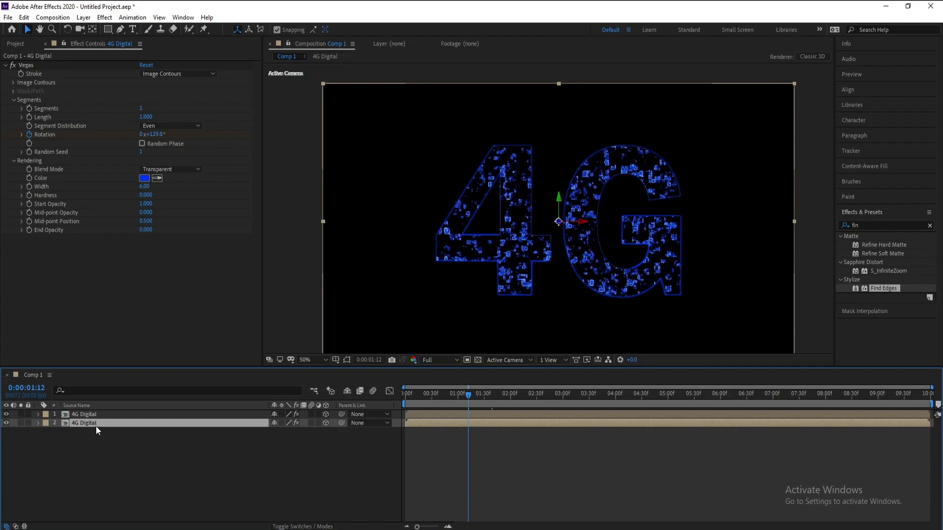
key(p)
key(ctrl+d)
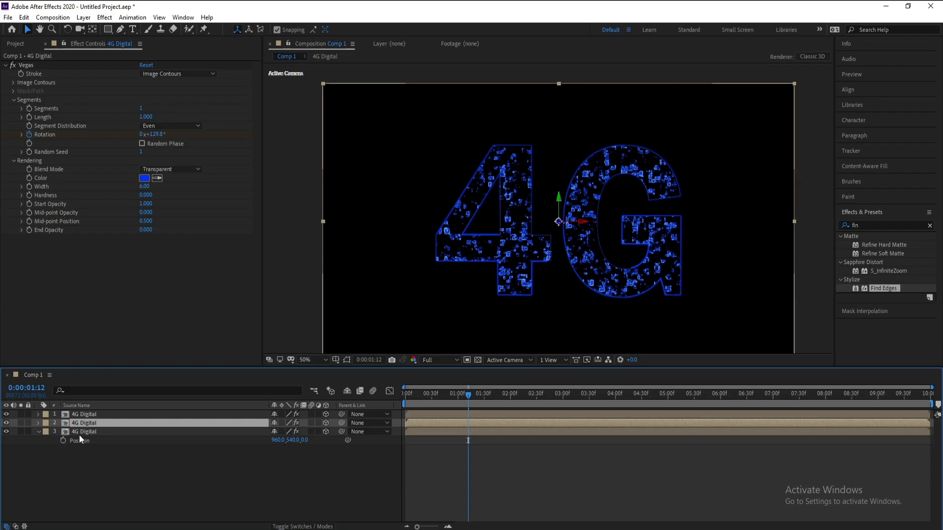
click(80, 434)
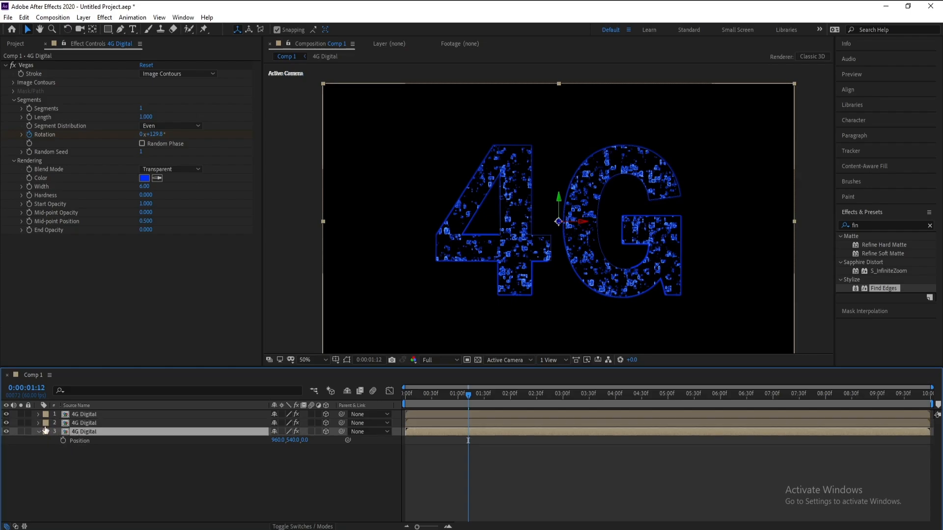
click(306, 440)
key(Return)
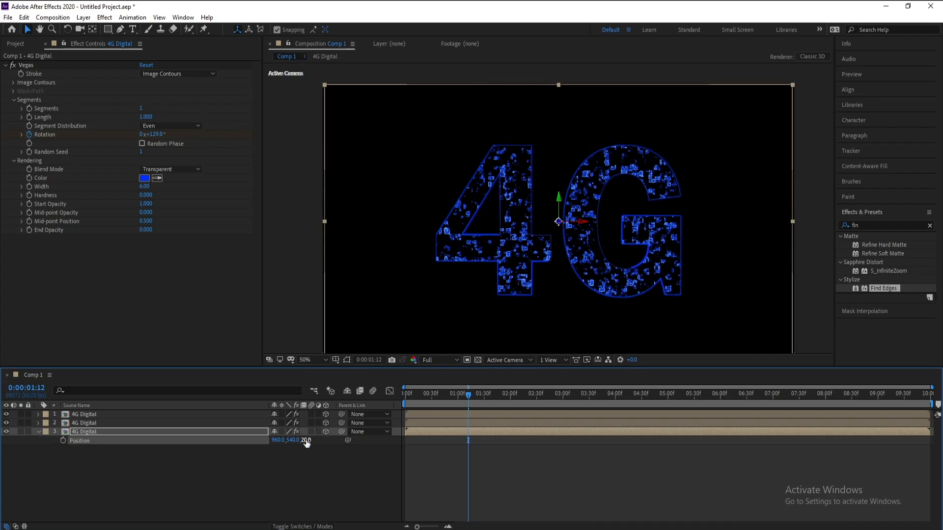
- Duplicate the bottom outline layer again and set the Z position of the lowest copy to 40
click(113, 436)
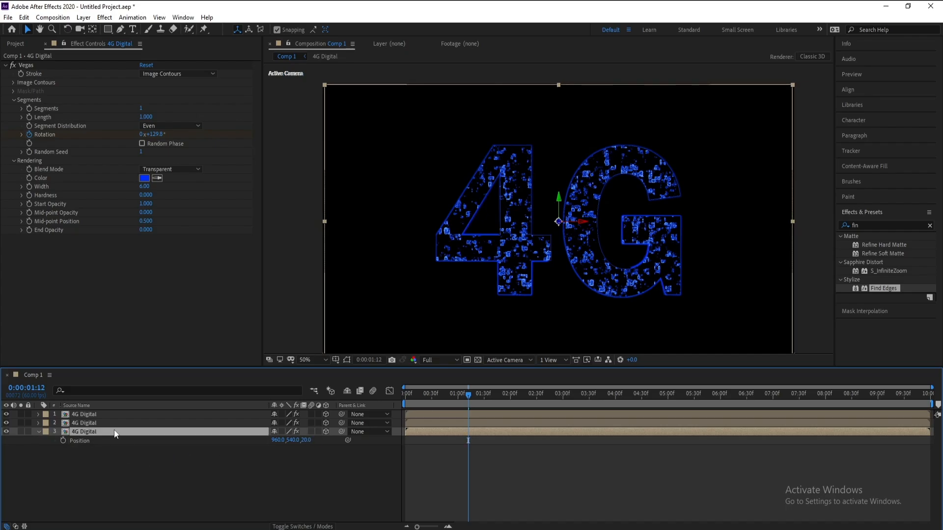
key(ctrl+d)
click(305, 449)
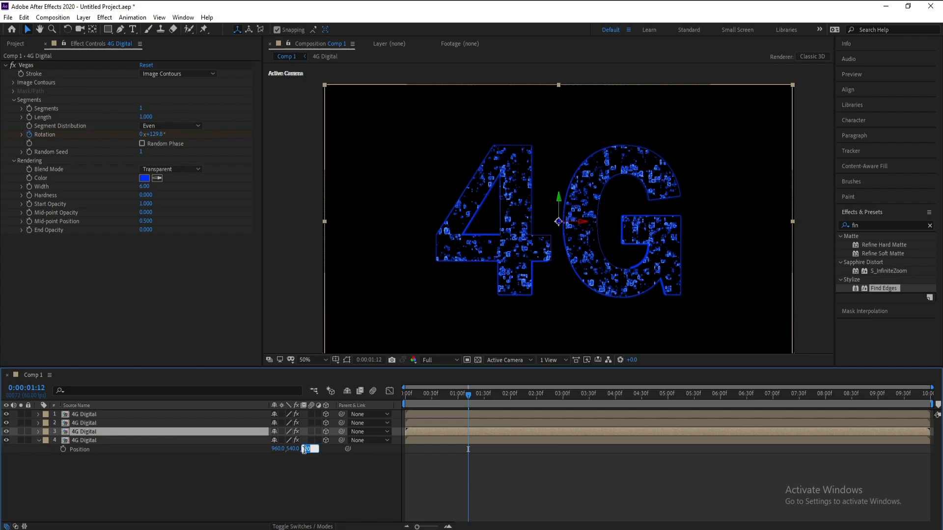
text(40)
key(Return)
- Make another duplicate of the bottom outline layer and set the lowest copy's Z position to 60
click(90, 440)
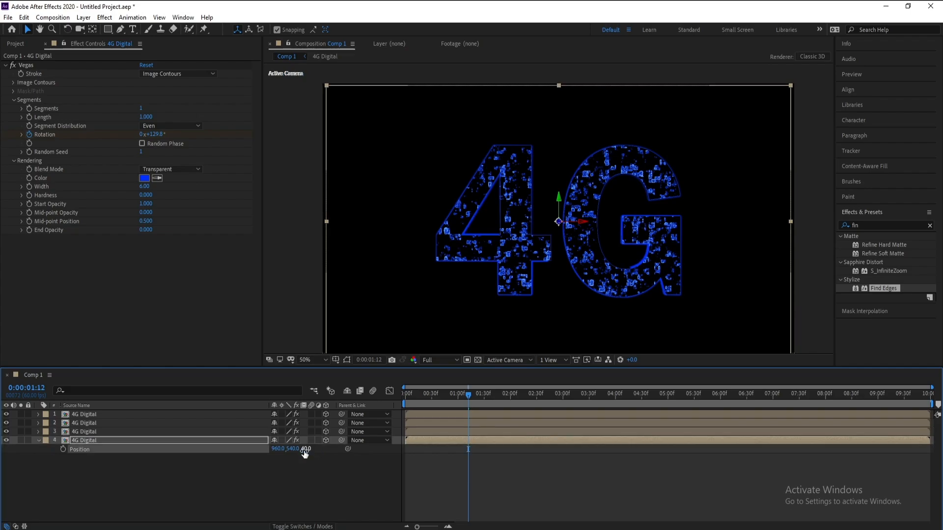
click(93, 438)
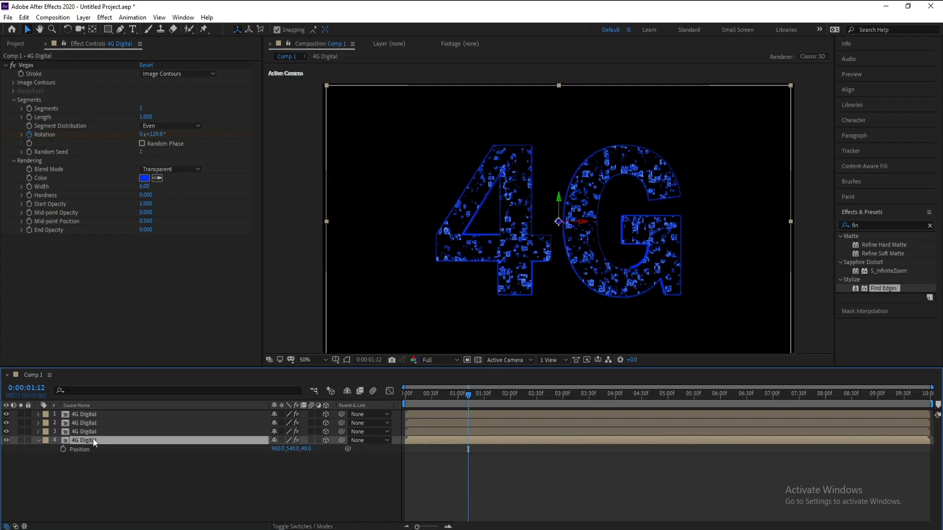
key(ctrl+d)
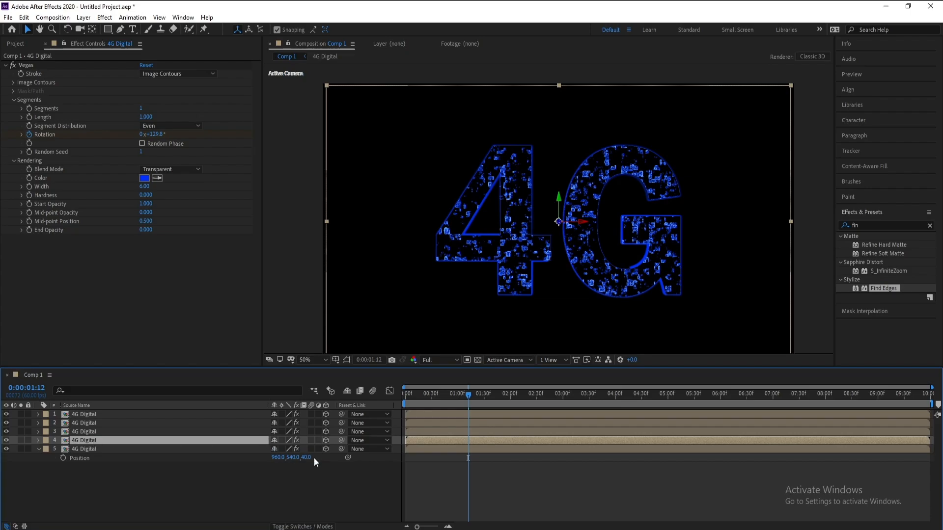
click(306, 458)
text(60)
click(182, 459)
- Add one more duplicate of the bottom outline layer, set the lowest copy's Z position to 80 and collapse its properties
click(109, 453)
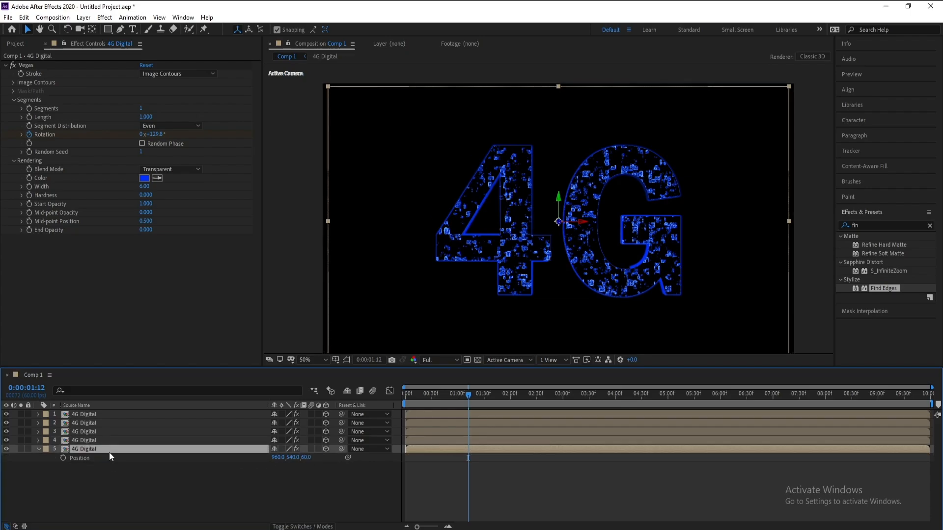
key(ctrl+d)
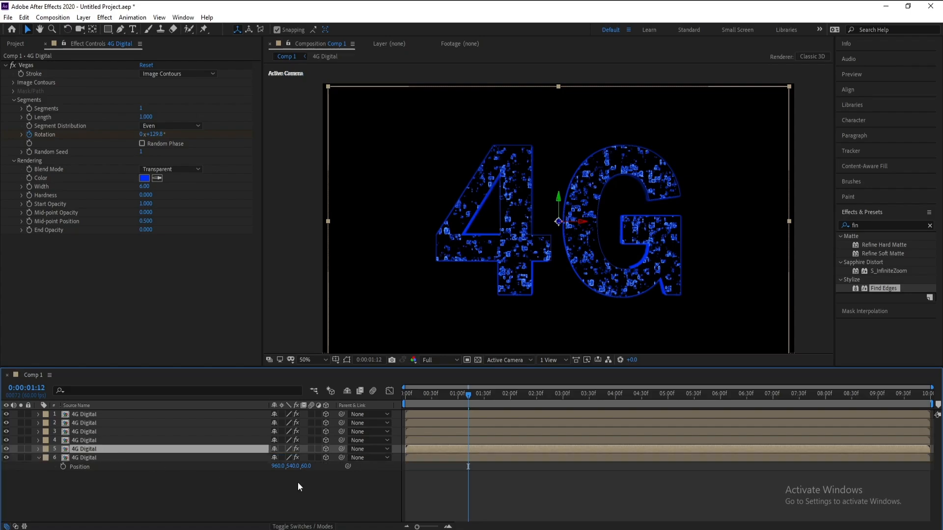
click(307, 466)
text(80)
key(Return)
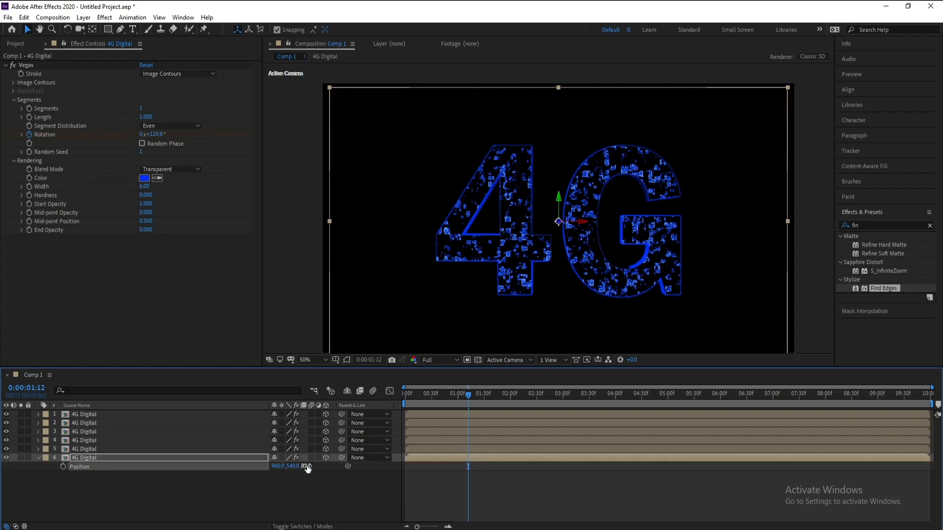
click(38, 457)
- Add a two-node 50 mm camera above all 4G Digital layers and create an orbit null for it
click(77, 414)
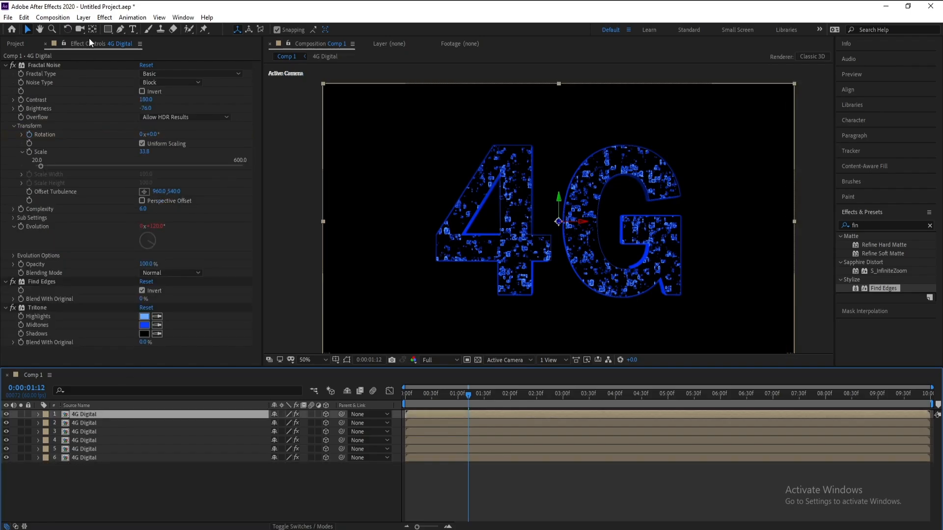
click(84, 18)
mouse_move(98, 38)
click(291, 64)
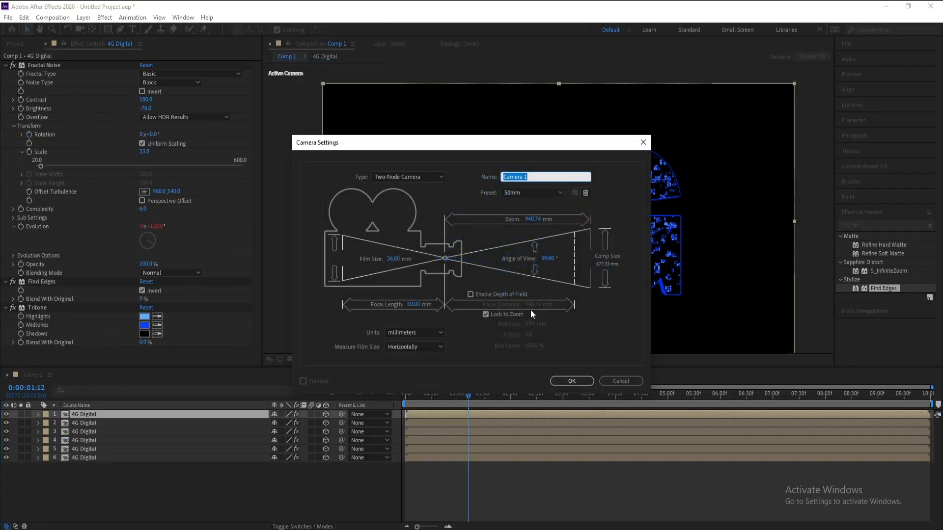
click(570, 381)
right_click(75, 417)
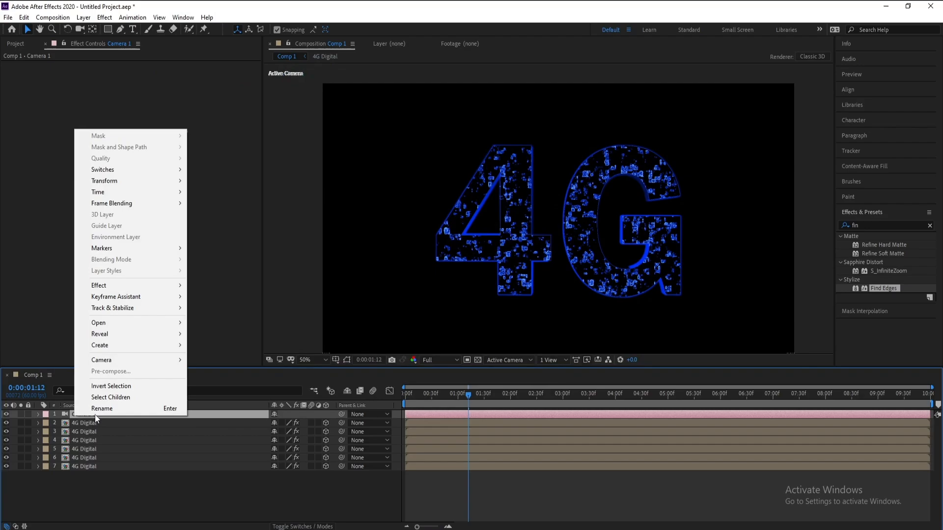
mouse_move(147, 362)
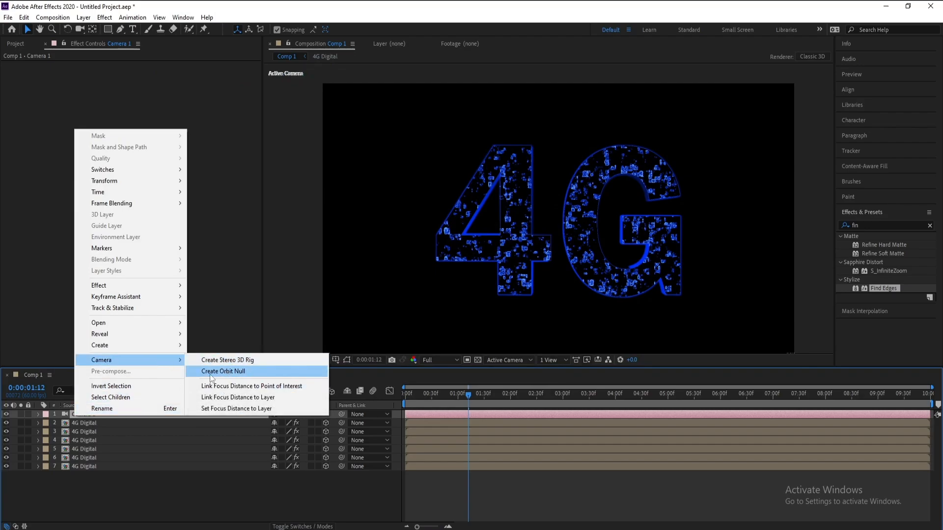
click(233, 372)
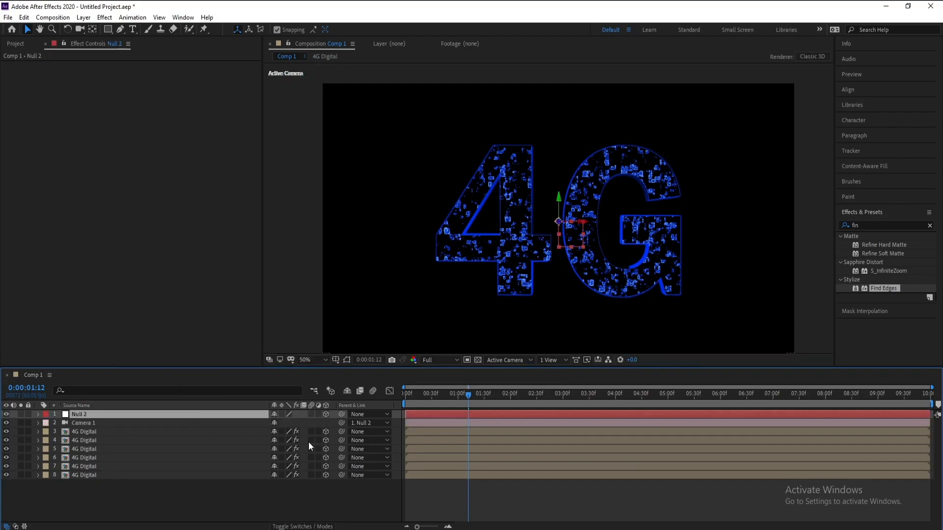
- Rotate the camera's orbit null to 11° in X, 37° in Y and 7° in Z
mouse_move(461, 402)
mouse_down()
mouse_move(442, 402)
mouse_move(468, 399)
mouse_up()
key(r)
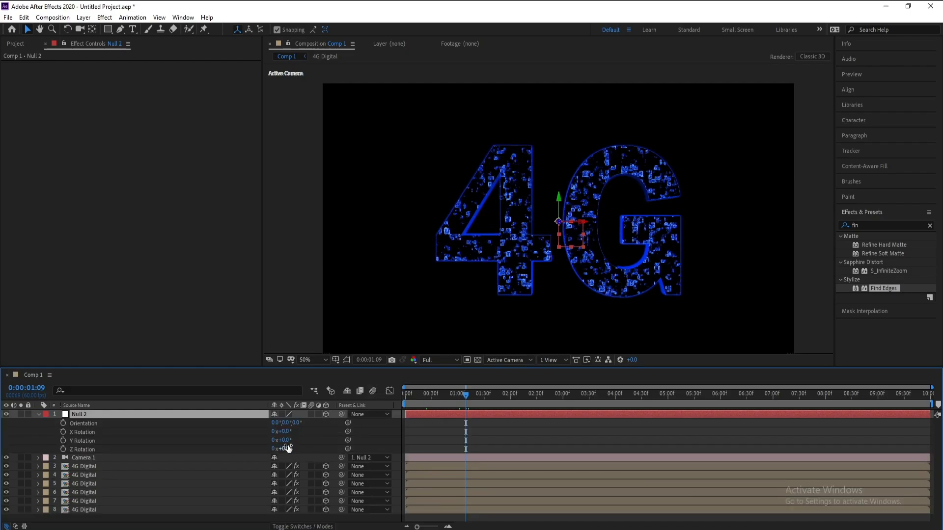
mouse_move(286, 443)
mouse_down()
mouse_move(311, 446)
mouse_move(291, 432)
mouse_move(290, 450)
mouse_up()
- Collapse the orbit null's properties and preview the 3D text animation from the start
click(406, 403)
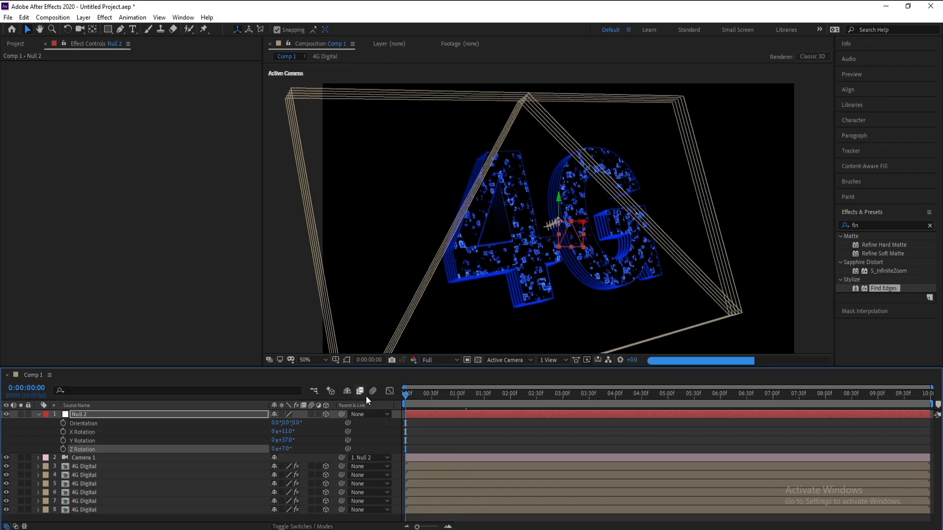
click(39, 414)
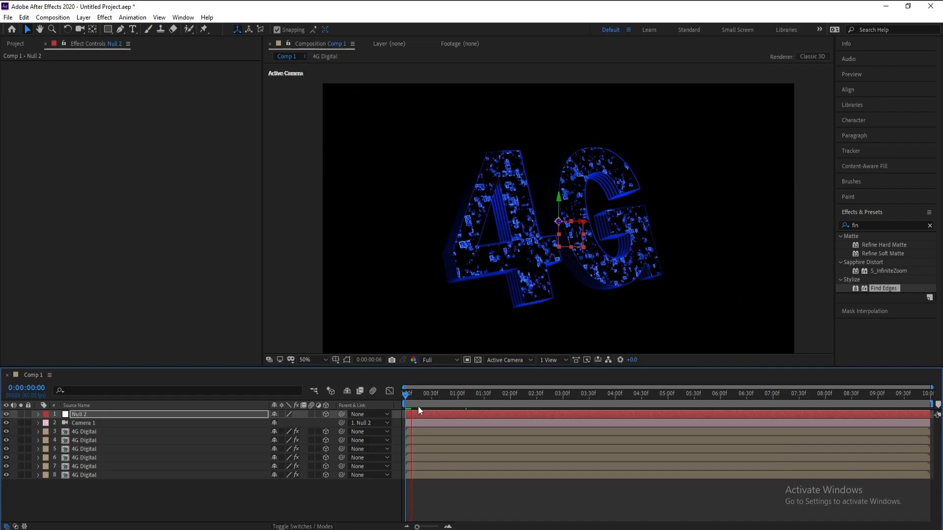
key(space)
key(space)
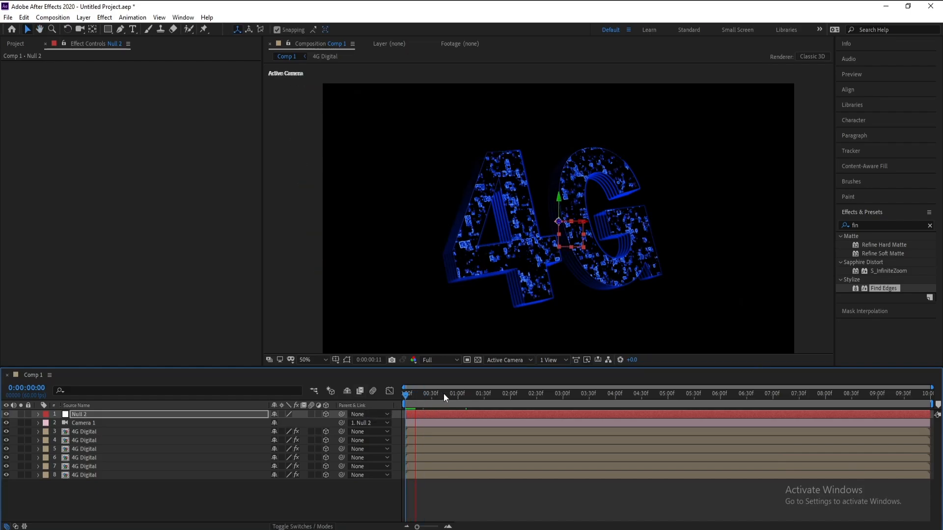
- Stop the preview and pre-compose the null, the camera and all 4G Digital layers into Pre-comp 1
key(space)
click(92, 478)
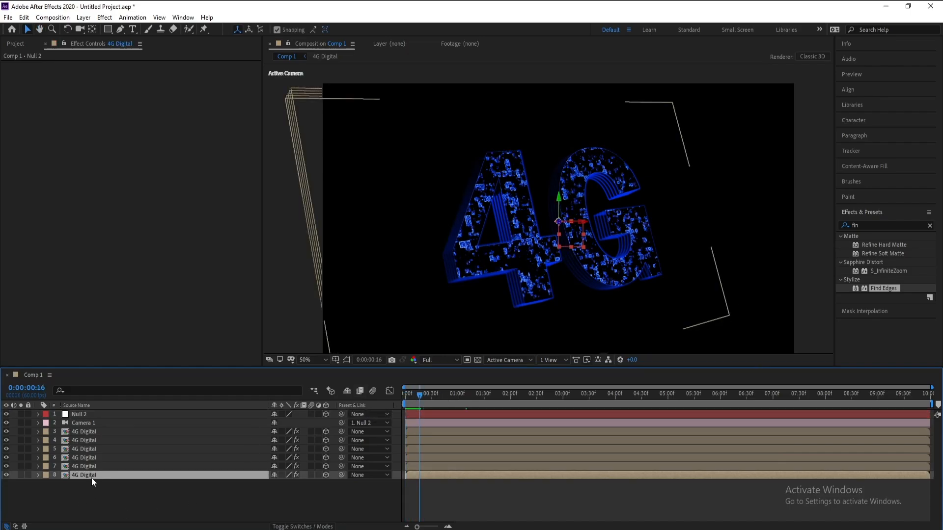
shift+click(85, 414)
right_click(84, 414)
click(122, 371)
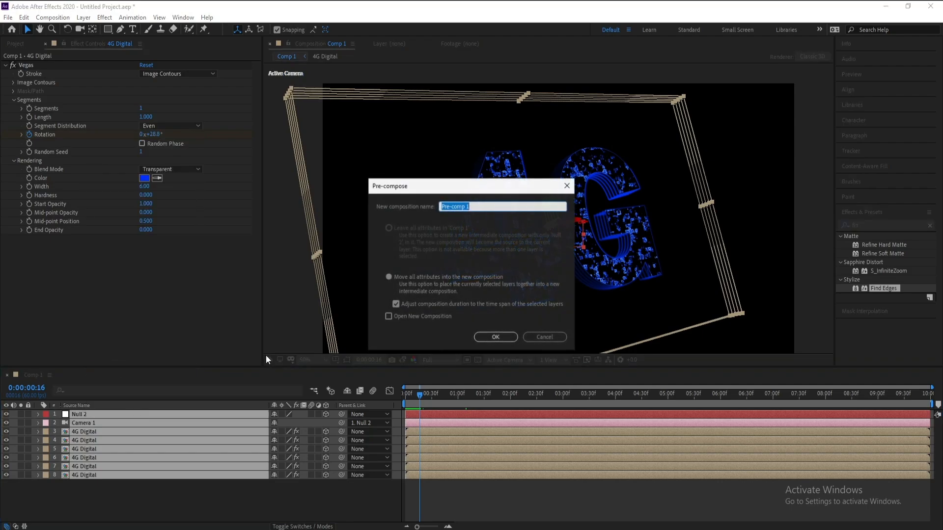
click(496, 338)
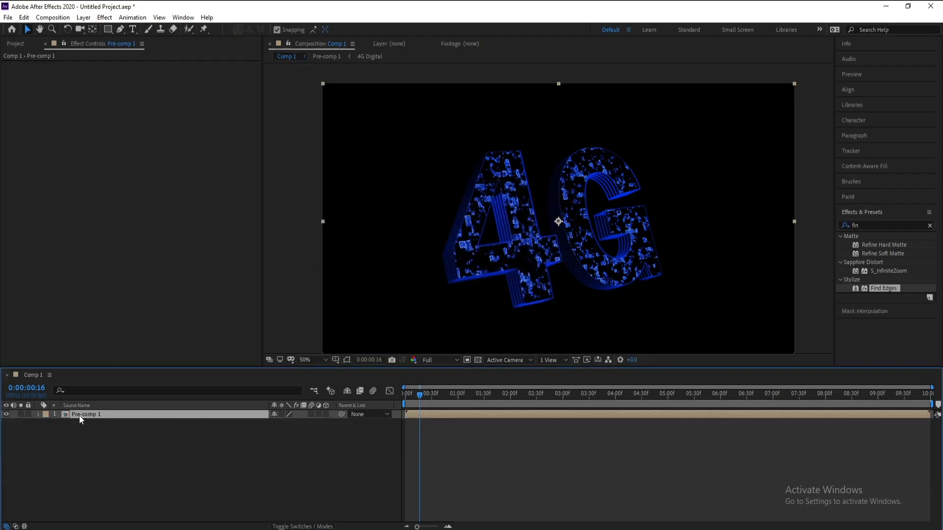
- Duplicate Pre-comp 1, solo the upper copy and apply a Curves effect to it
key(ctrl+d)
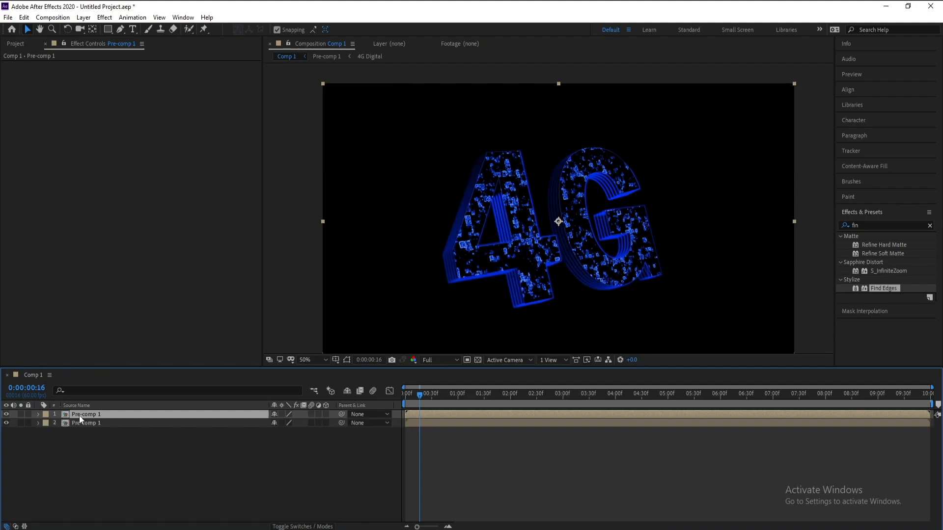
click(21, 414)
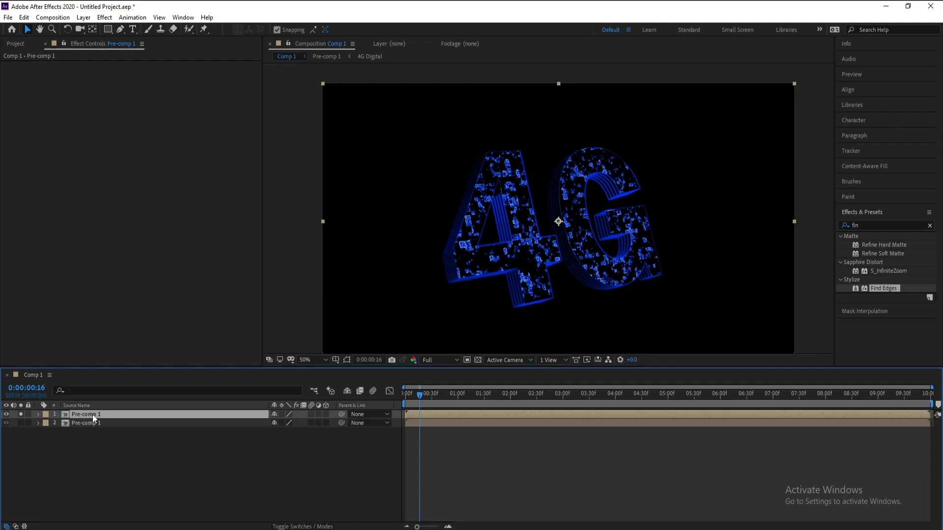
click(104, 17)
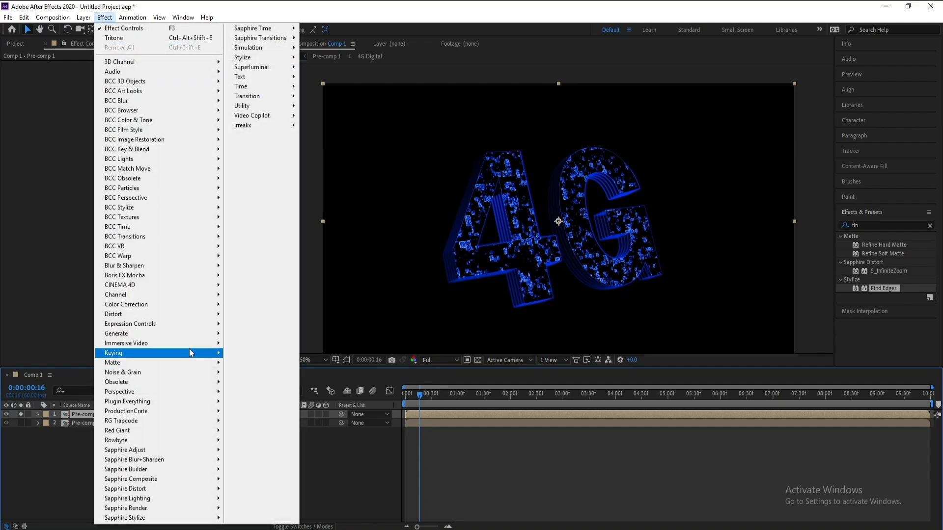
mouse_move(186, 311)
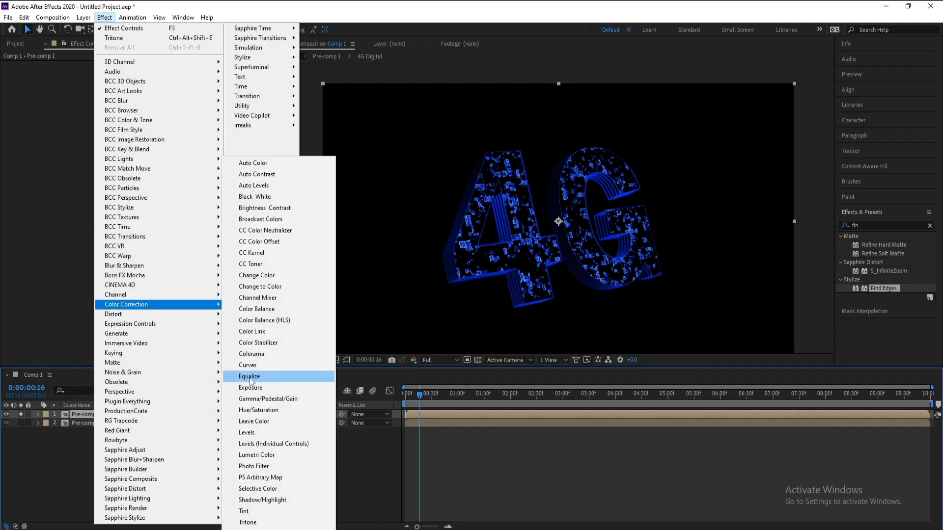
click(255, 360)
- Shape the Alpha channel curve into a steep S with lowered shadows and raised highlights, and check the result at 0:00:02:48
click(153, 74)
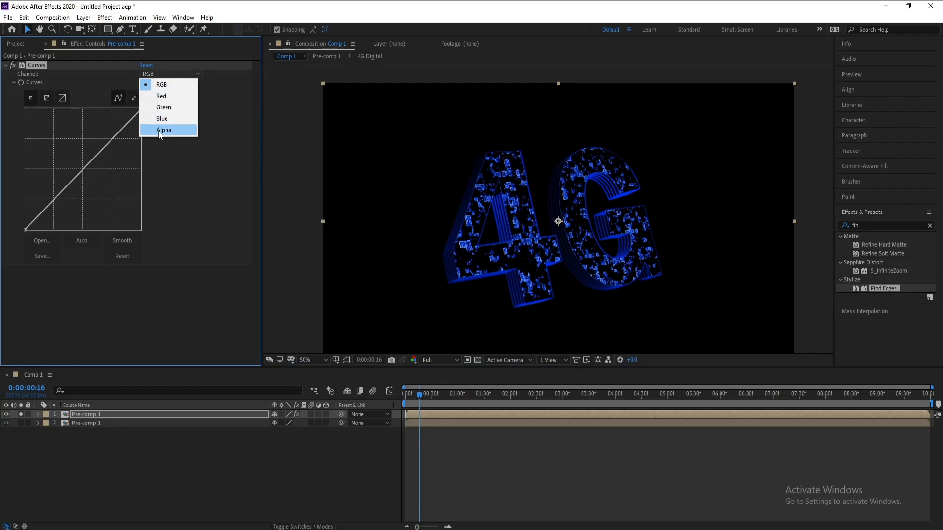
click(162, 131)
drag(115, 141, 109, 133)
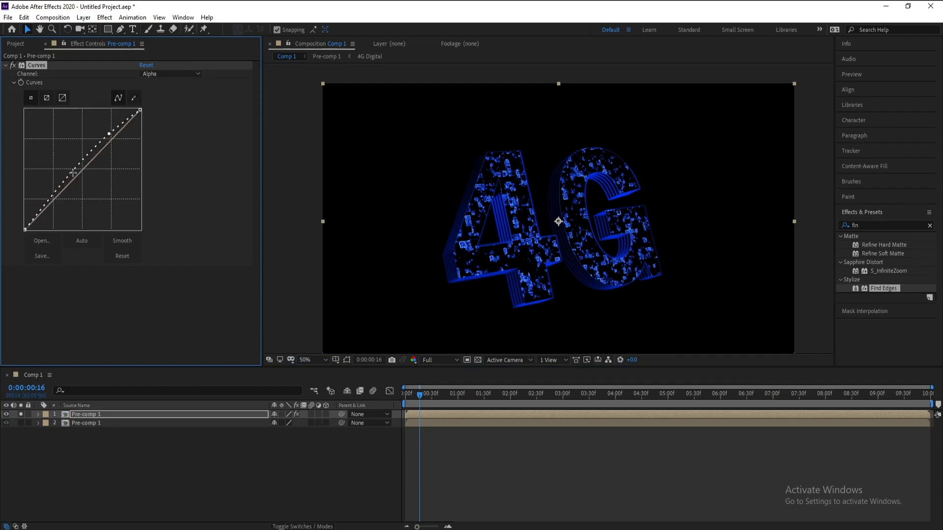
drag(70, 170, 84, 202)
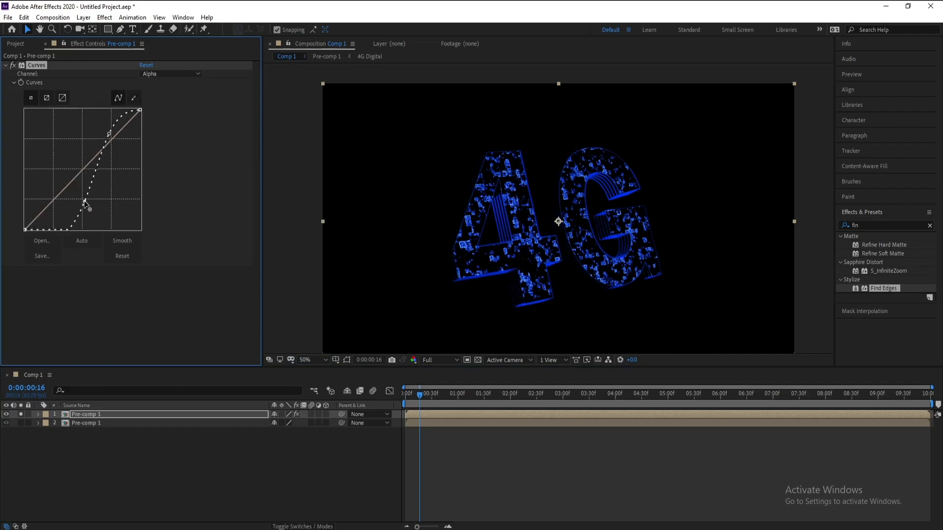
drag(452, 402, 552, 397)
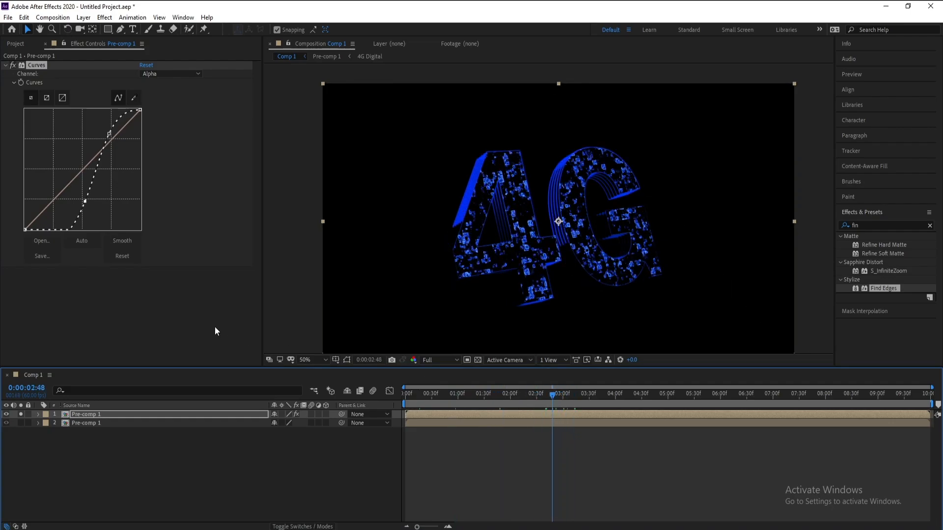
- Add a Glow effect with default settings to the upper Pre-comp 1, unsolo it and check the frame at 0:00:03:46
click(105, 17)
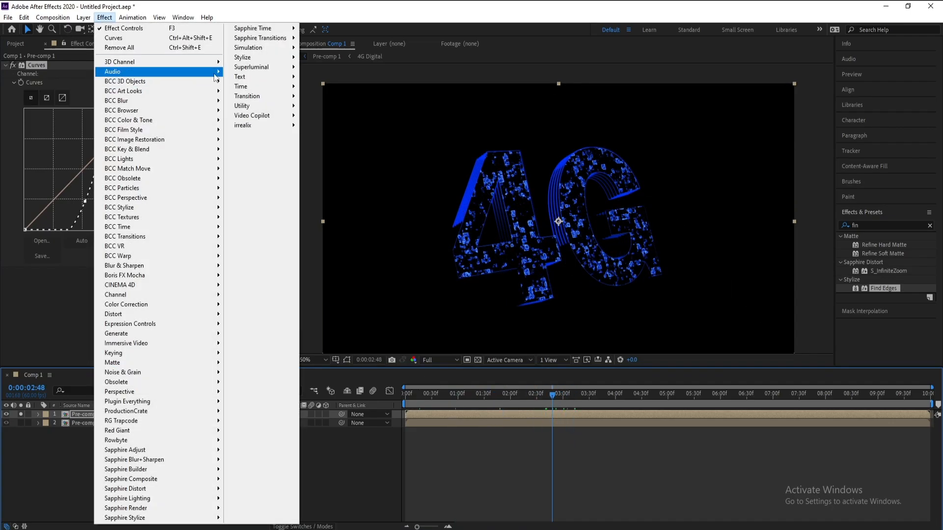
mouse_move(253, 61)
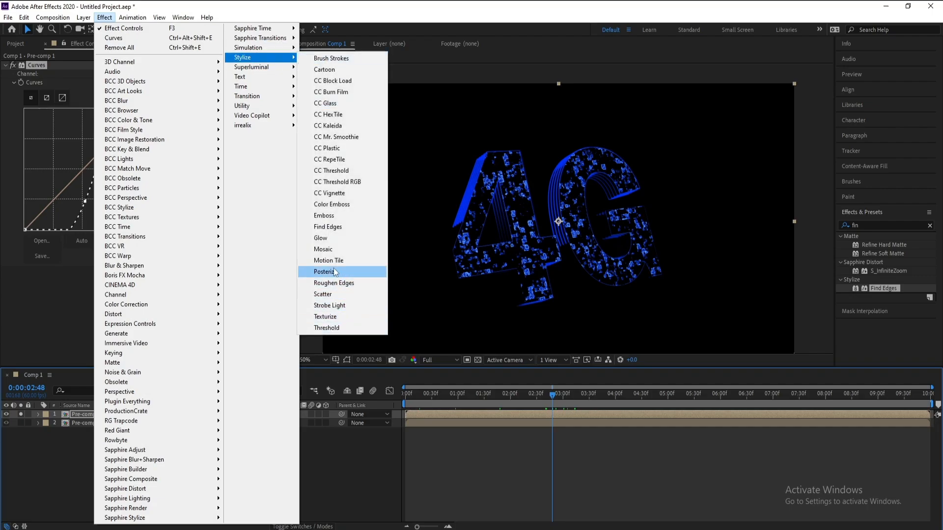
click(331, 242)
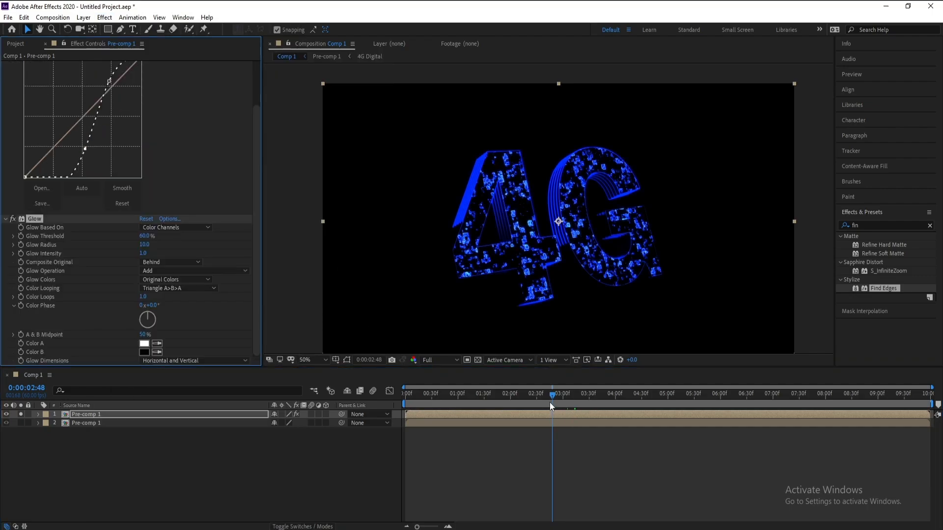
drag(550, 402, 602, 393)
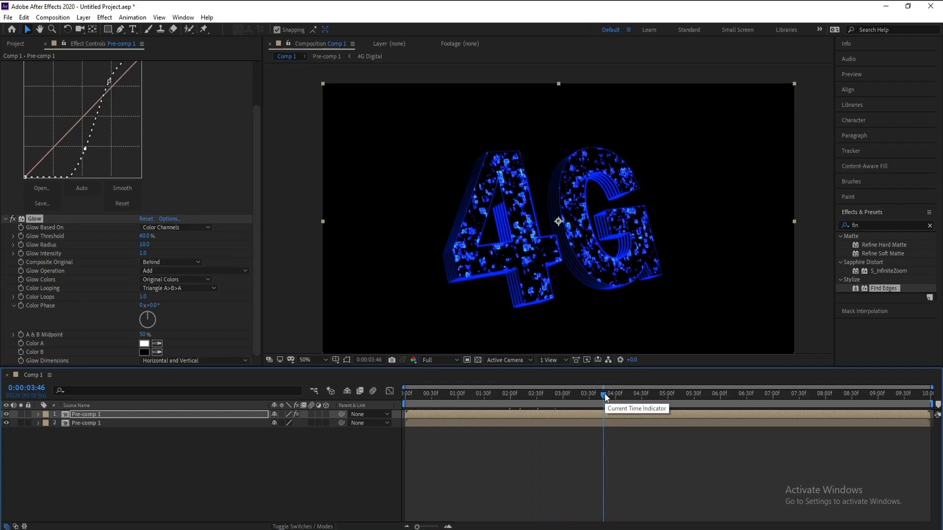
- Create a black 1920 × 1080 solid named BG and place it below both Pre-comp 1 layers
click(84, 425)
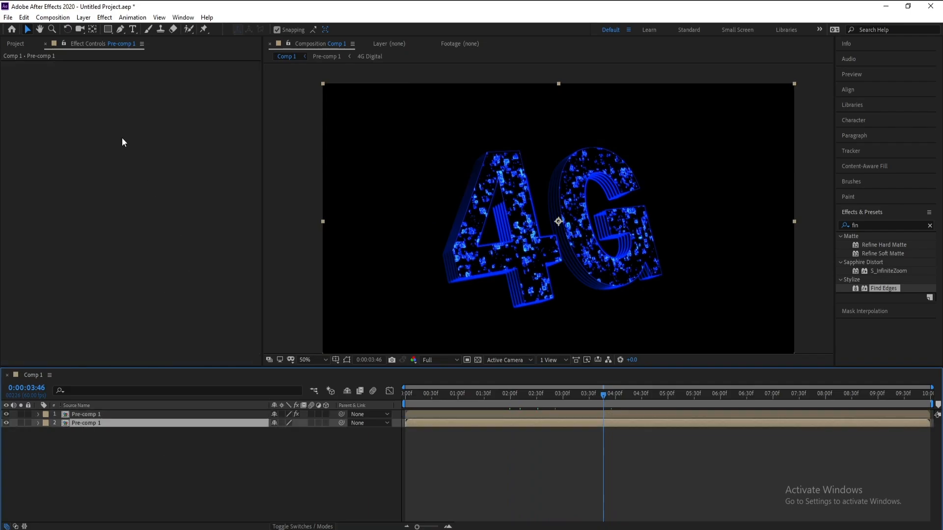
click(84, 18)
mouse_move(218, 31)
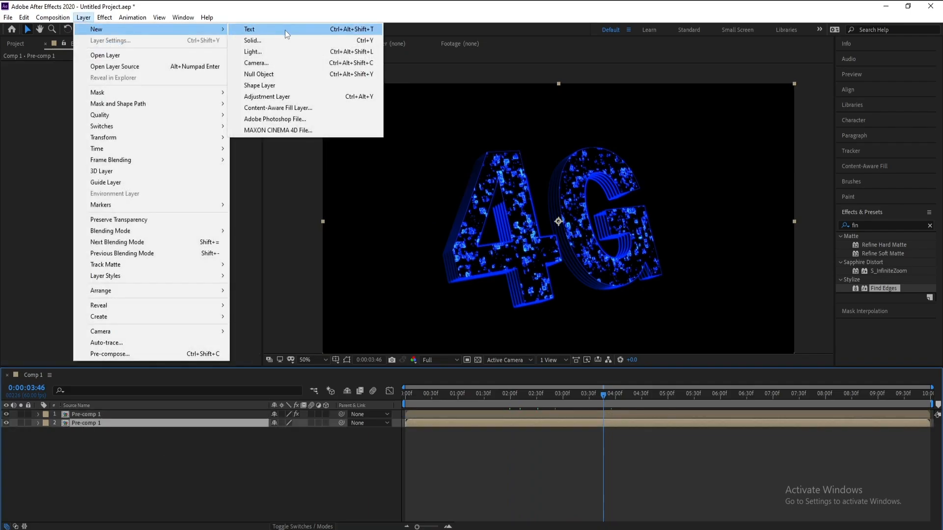
click(286, 40)
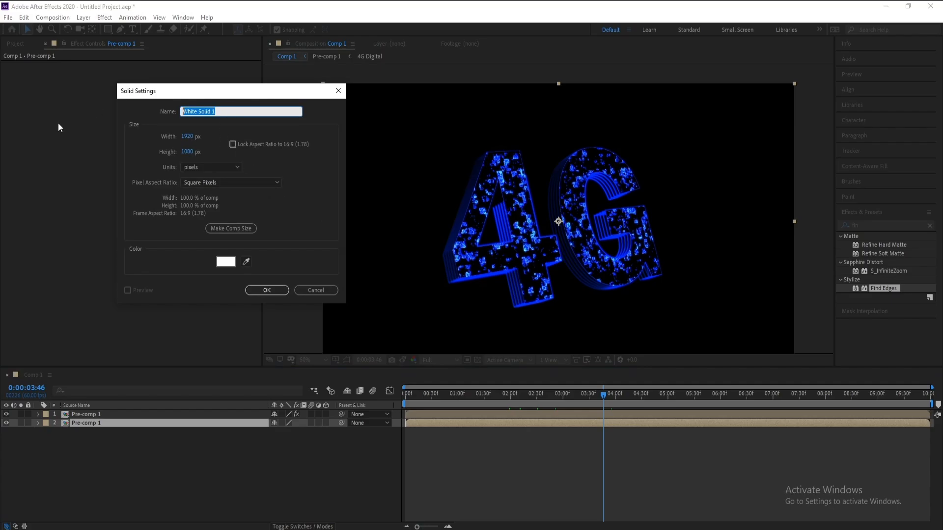
text(BG)
click(226, 262)
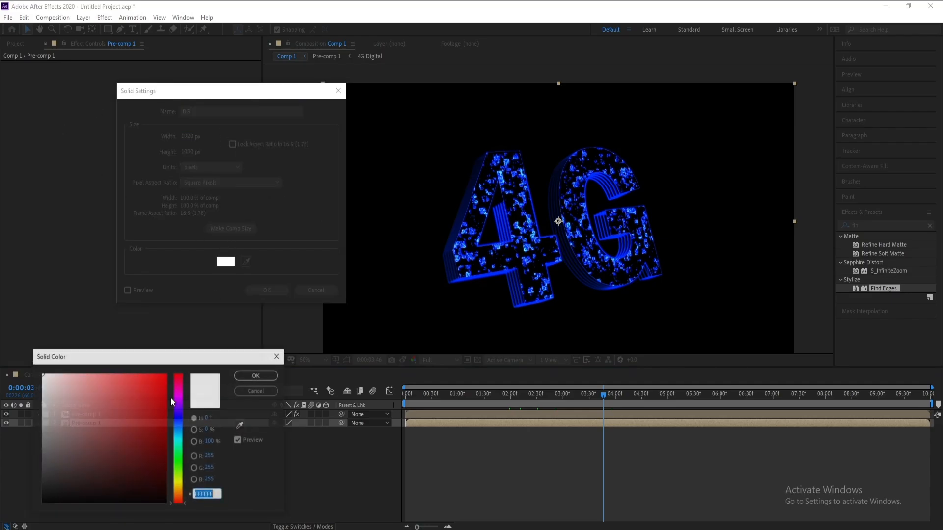
click(256, 375)
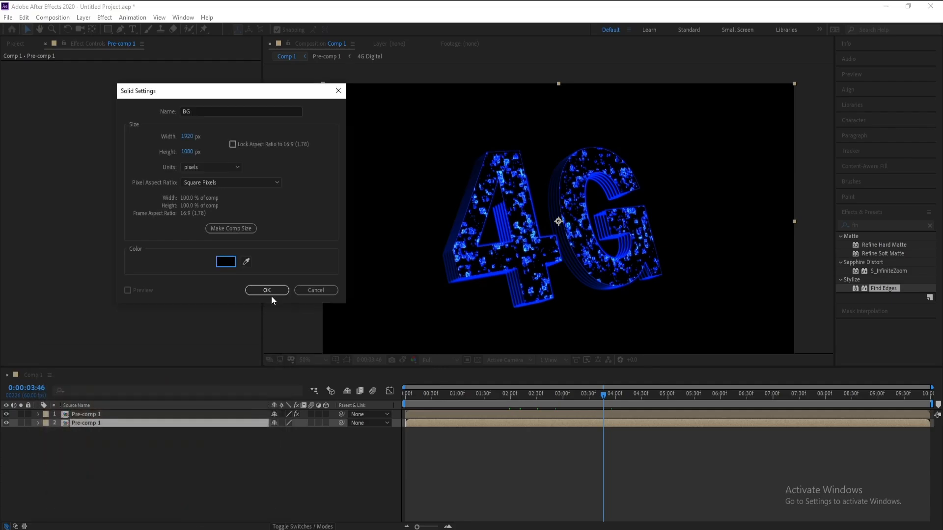
click(268, 291)
mouse_move(83, 425)
mouse_down()
mouse_move(86, 449)
mouse_move(82, 436)
mouse_up()
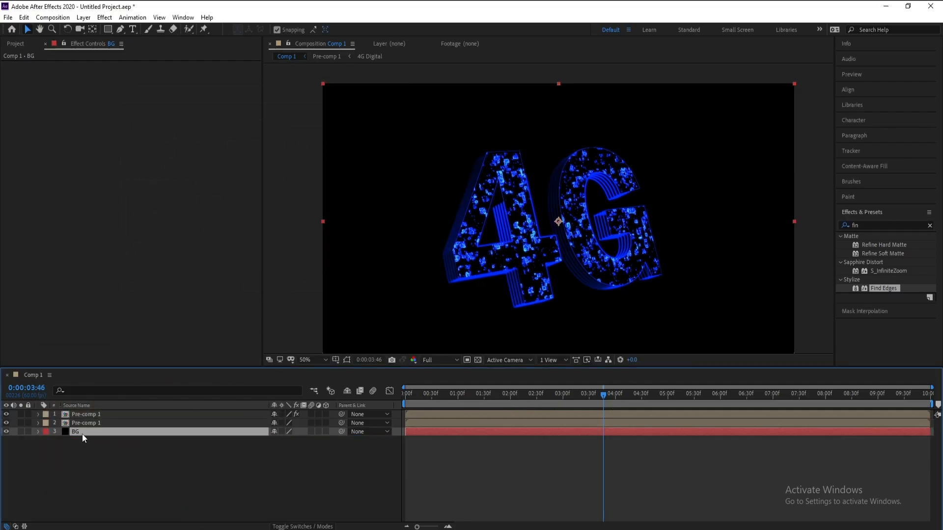
- Apply a radial Gradient Ramp to the BG solid and move its start point to the frame's centre, about 956, 548
click(104, 17)
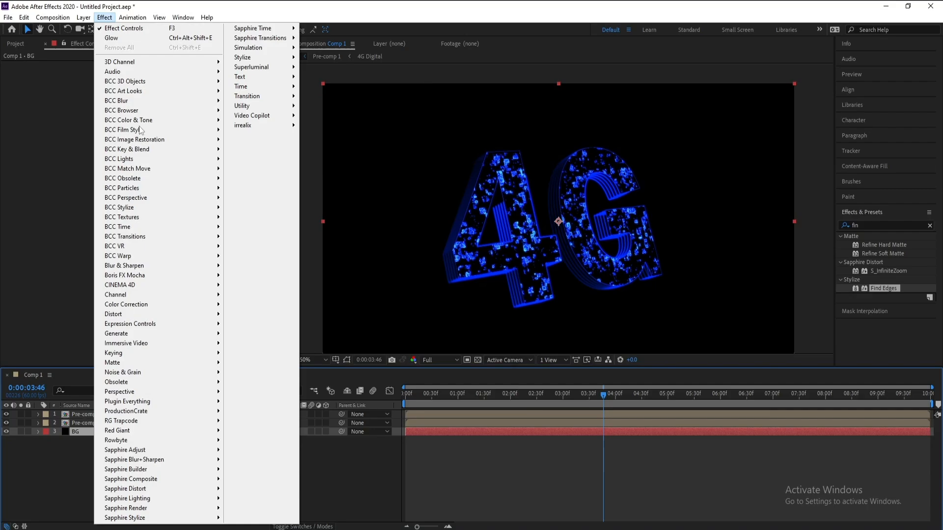
mouse_move(211, 334)
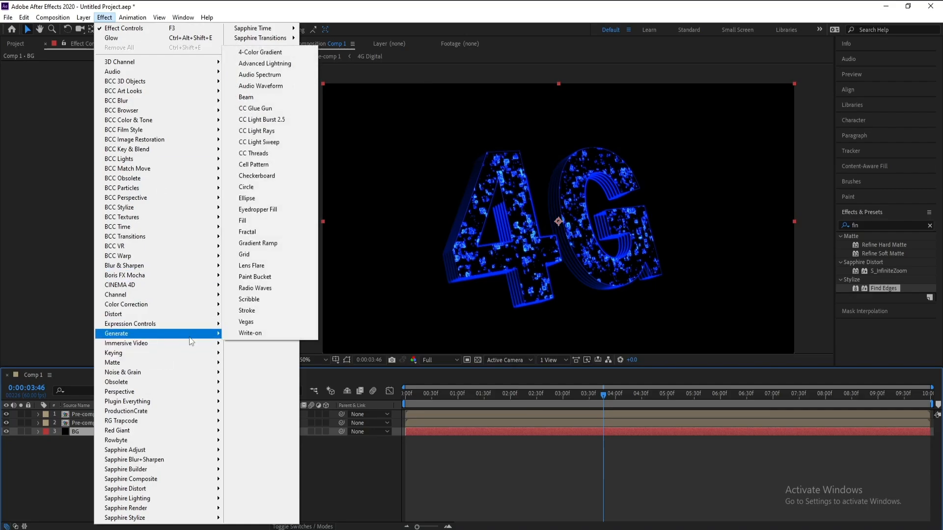
click(260, 244)
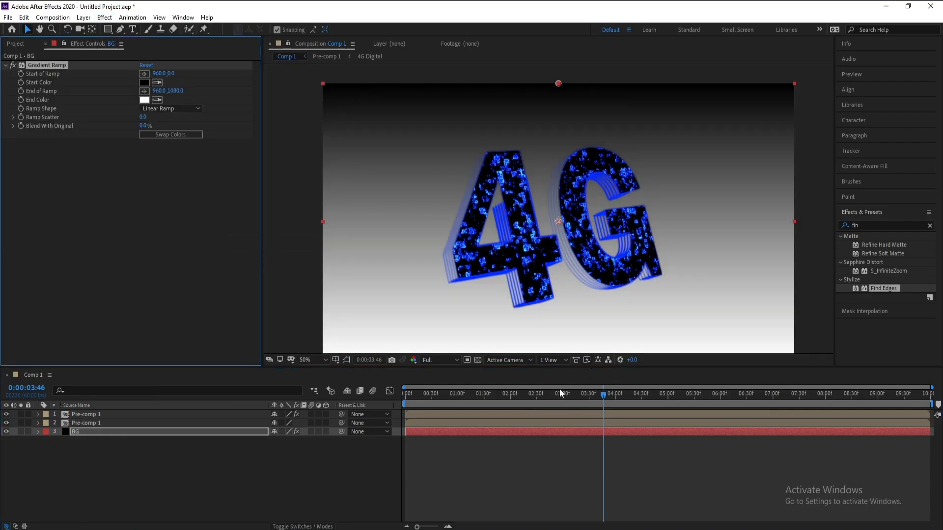
click(170, 108)
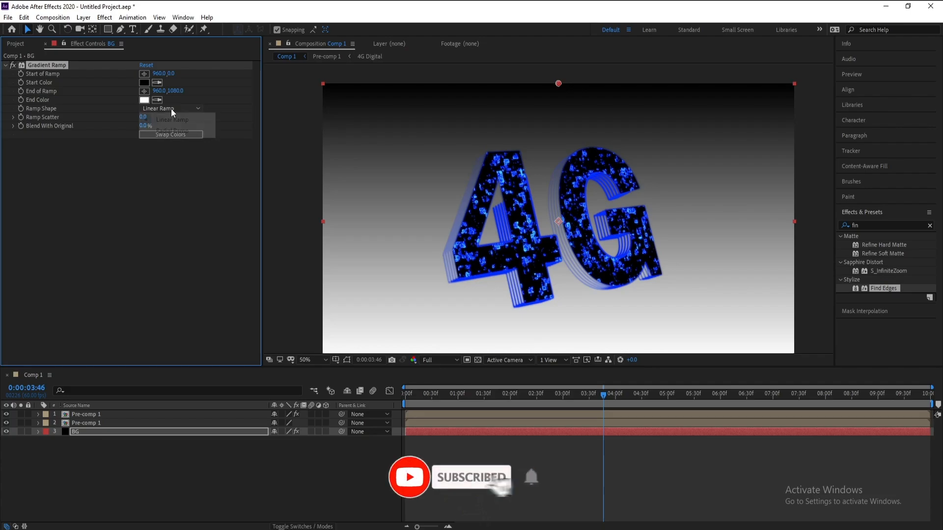
click(186, 132)
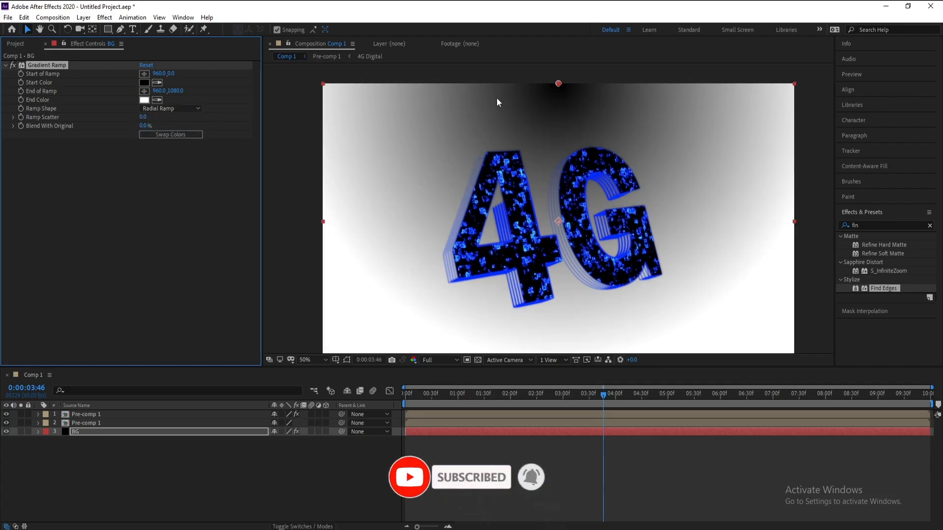
drag(558, 84, 558, 222)
- Set the Gradient Ramp's end color to the very dark blue 00011C
click(145, 101)
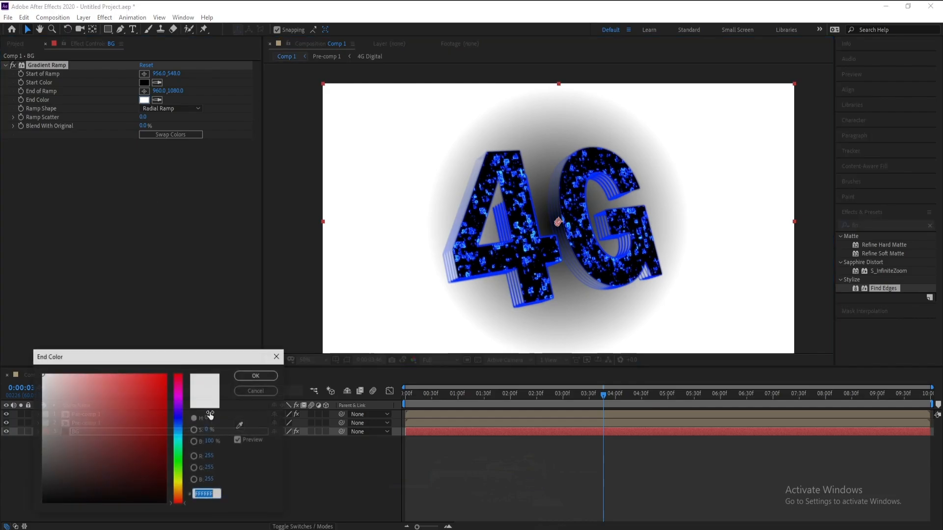
click(177, 425)
click(132, 404)
click(181, 419)
drag(158, 452, 168, 487)
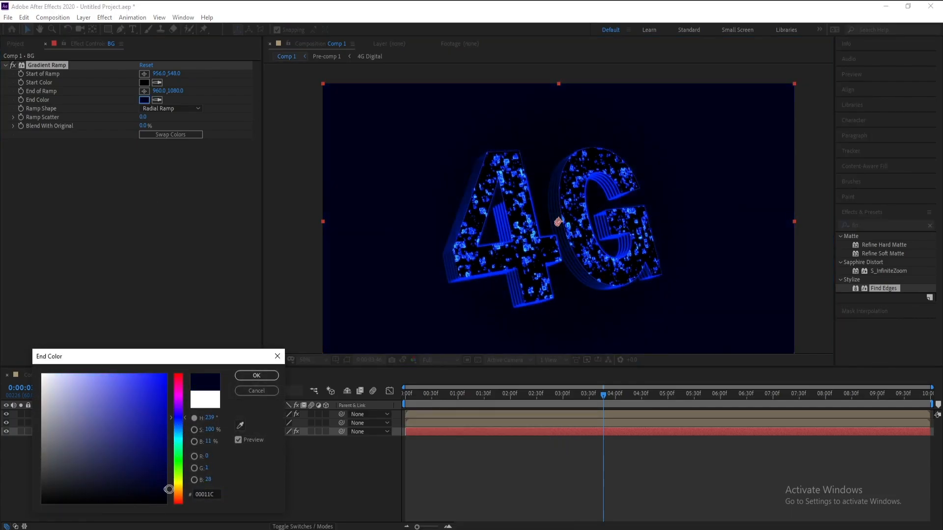
click(253, 376)
- Set the Gradient Ramp's start color to a dark blue for a soft glow behind the text
click(141, 83)
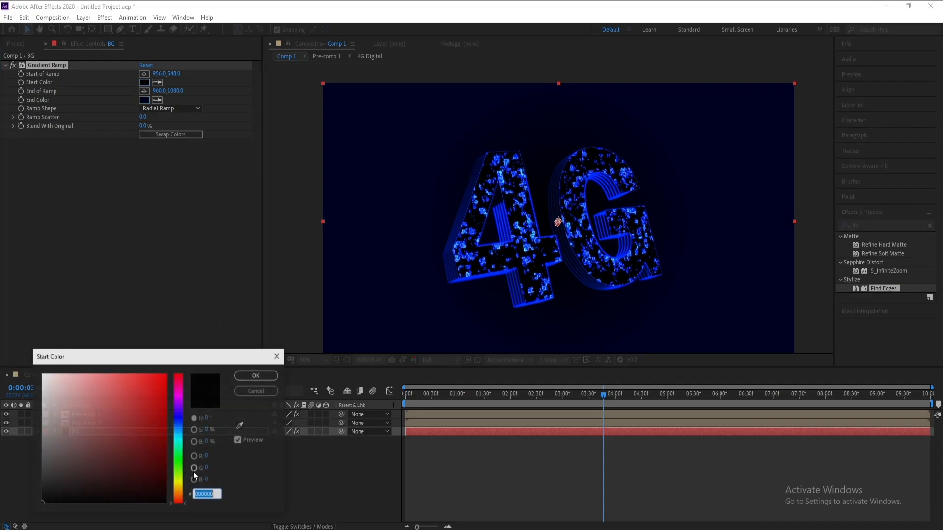
click(178, 430)
drag(142, 420, 137, 358)
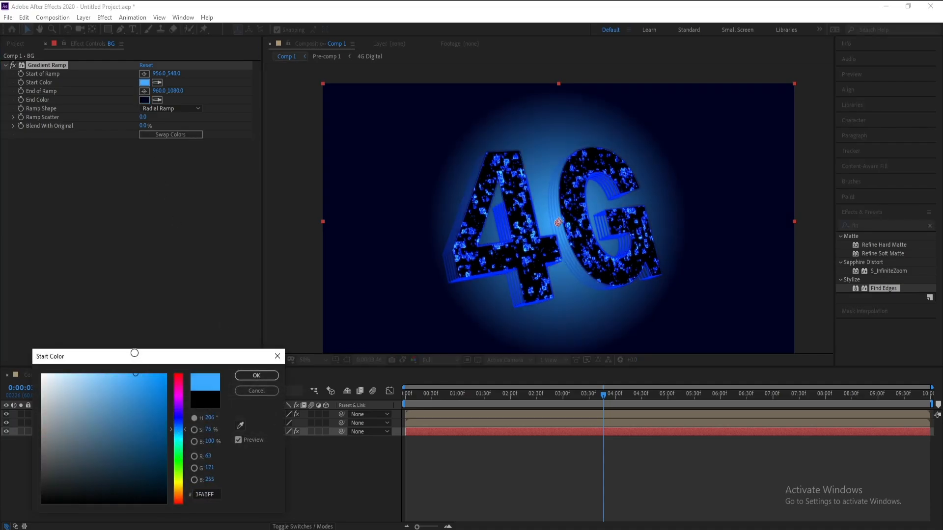
click(178, 419)
drag(178, 418, 182, 454)
click(256, 375)
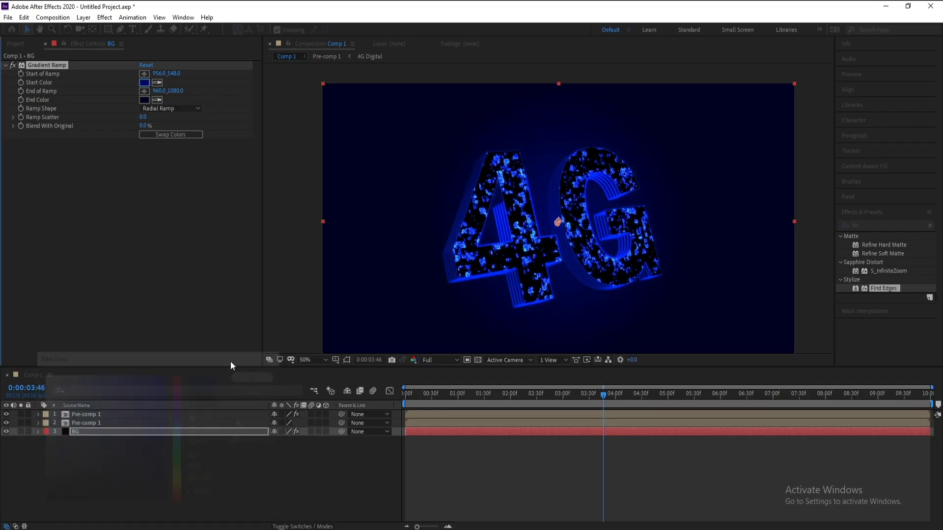
- Darken the Gradient Ramp's end color to 000113 and preview the animation from 0:00:00:38
click(195, 430)
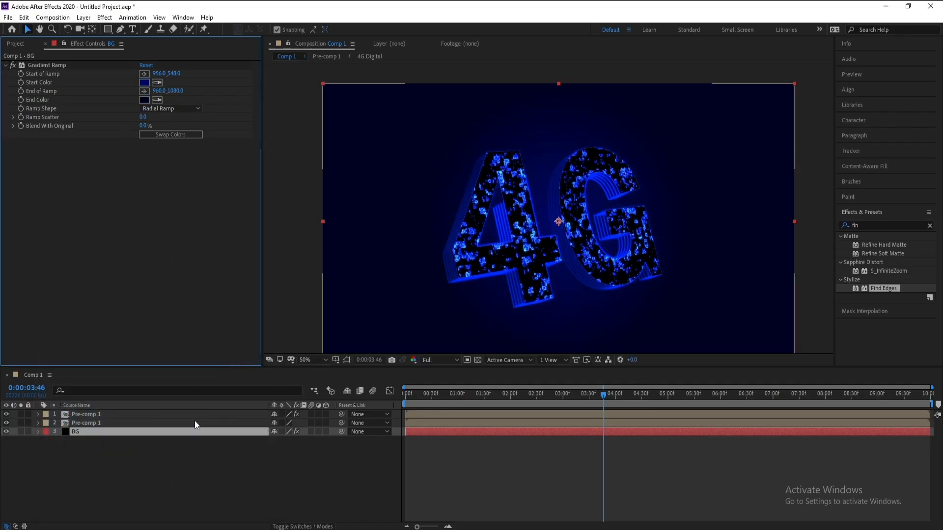
click(144, 100)
drag(166, 491, 166, 494)
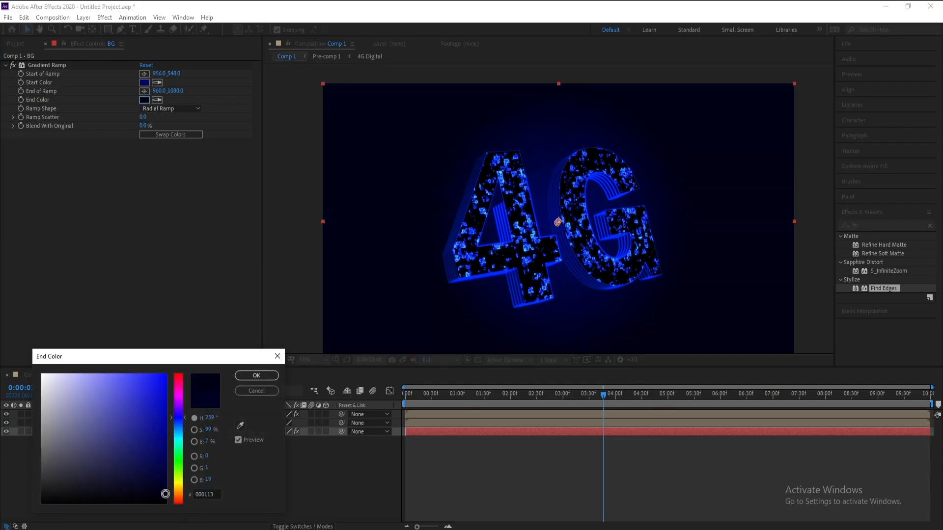
click(256, 376)
click(440, 397)
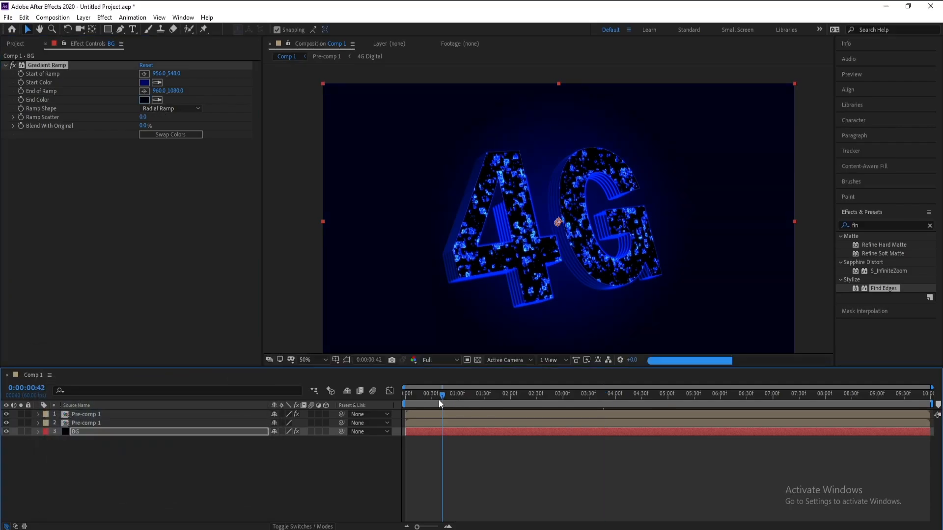
click(439, 401)
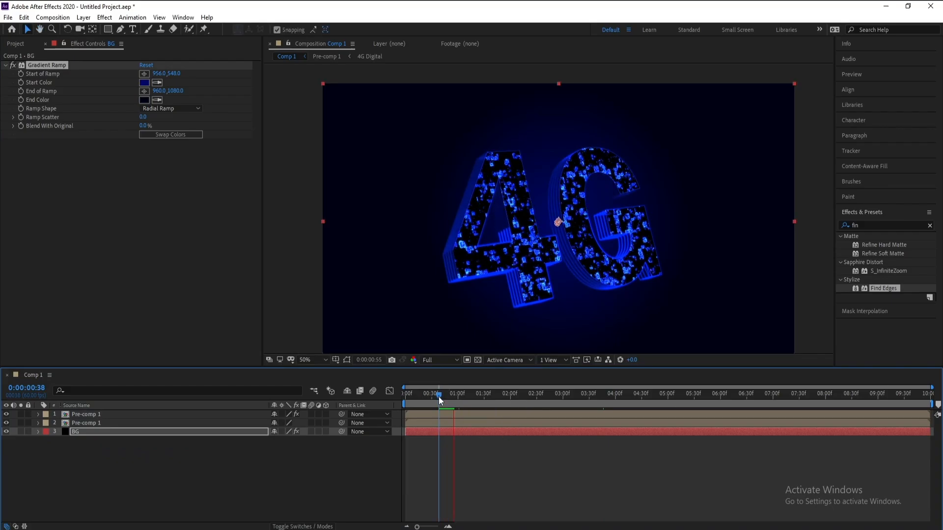
- Create a new black 1920 x 1080 solid named "BG Digital" directly above the BG layer
click(83, 17)
mouse_move(98, 29)
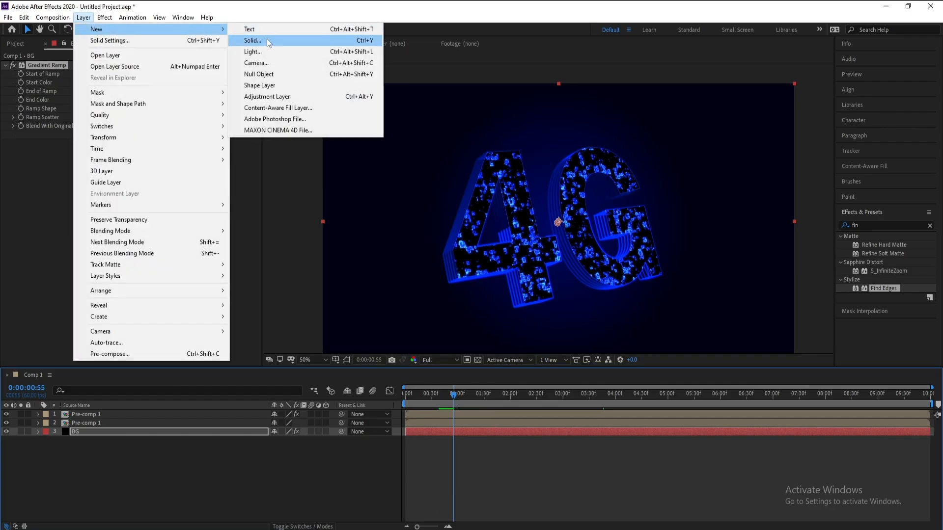
click(267, 41)
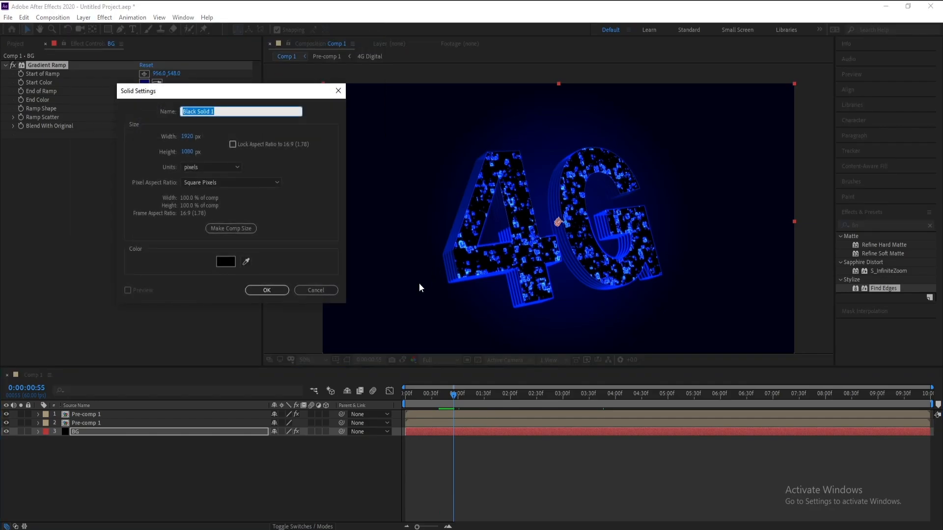
text(B)
text(G Digital)
key(Return)
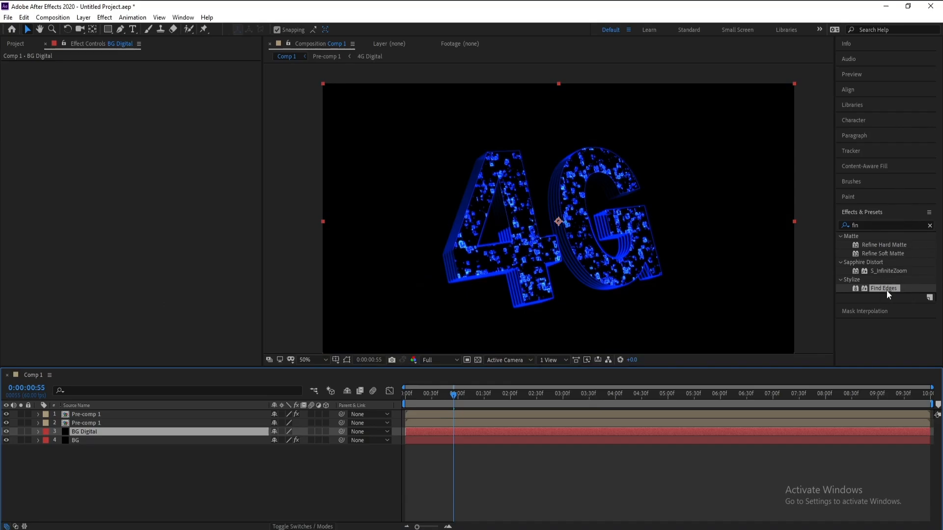
- Apply the Fractal Noise effect to the BG Digital solid and set its noise type to Block
click(875, 226)
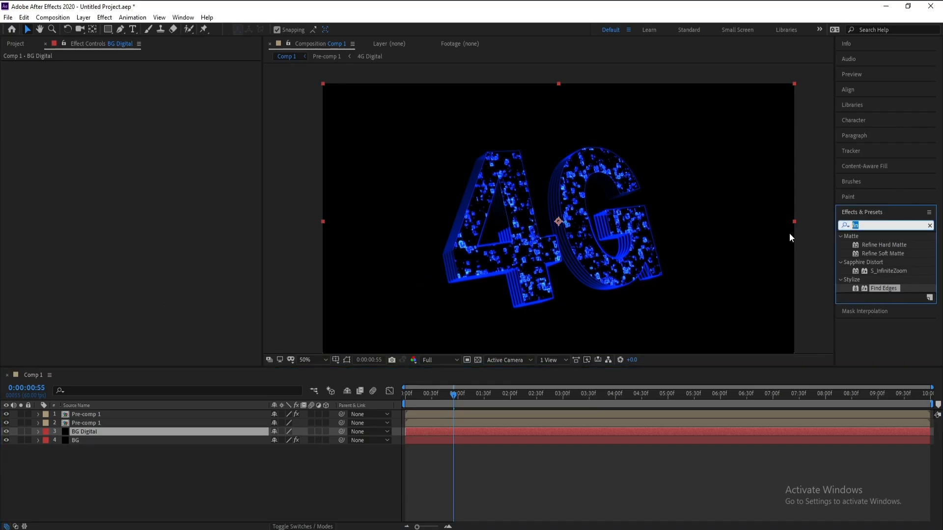
text(fra)
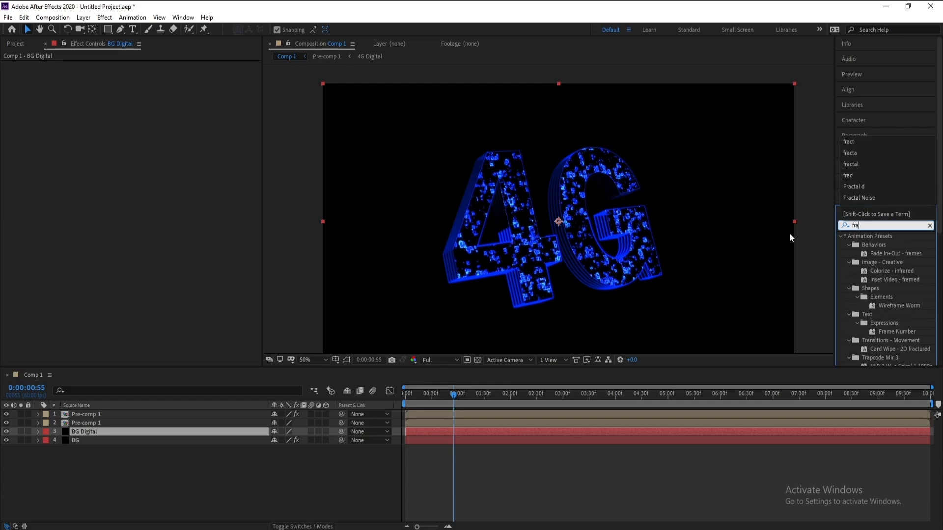
text(c)
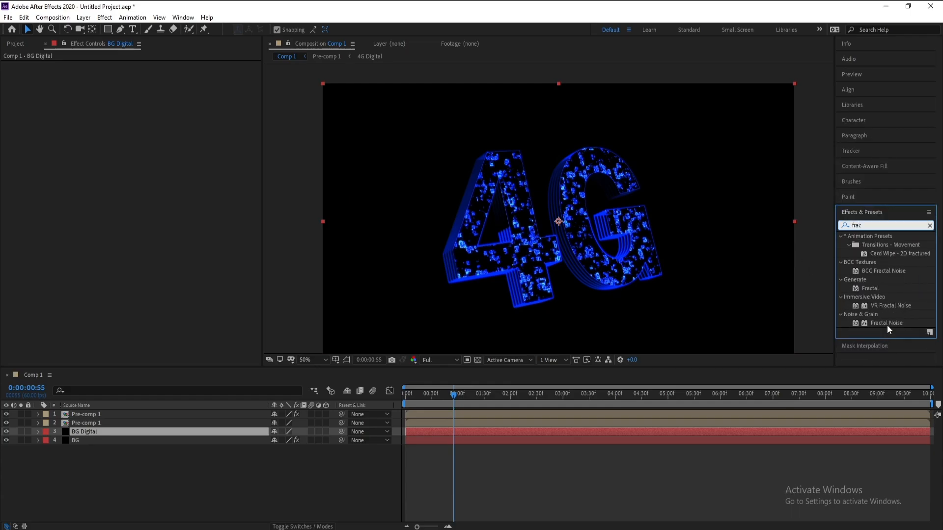
double_click(886, 324)
click(88, 434)
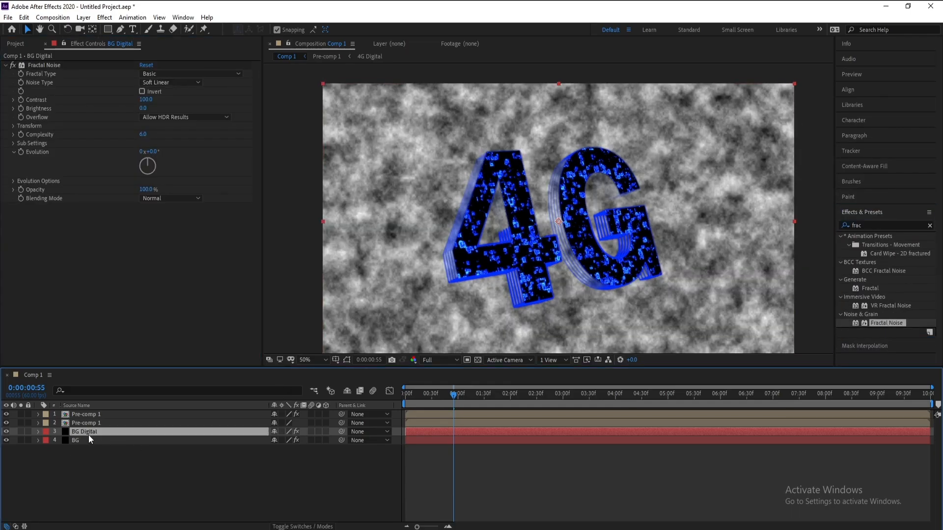
click(169, 82)
click(174, 96)
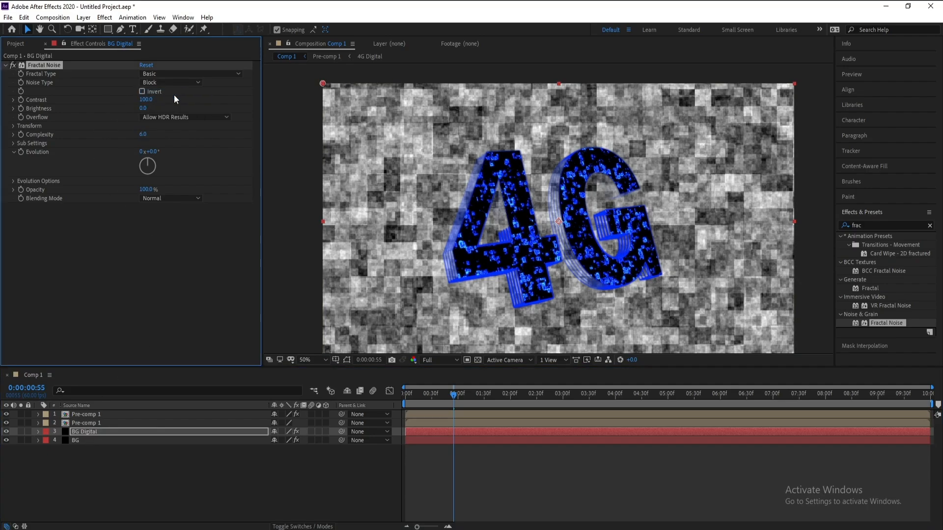
- Turn off the Fractal Noise's uniform scaling and set its scale width to about 448.5 and scale height to about 228
click(13, 127)
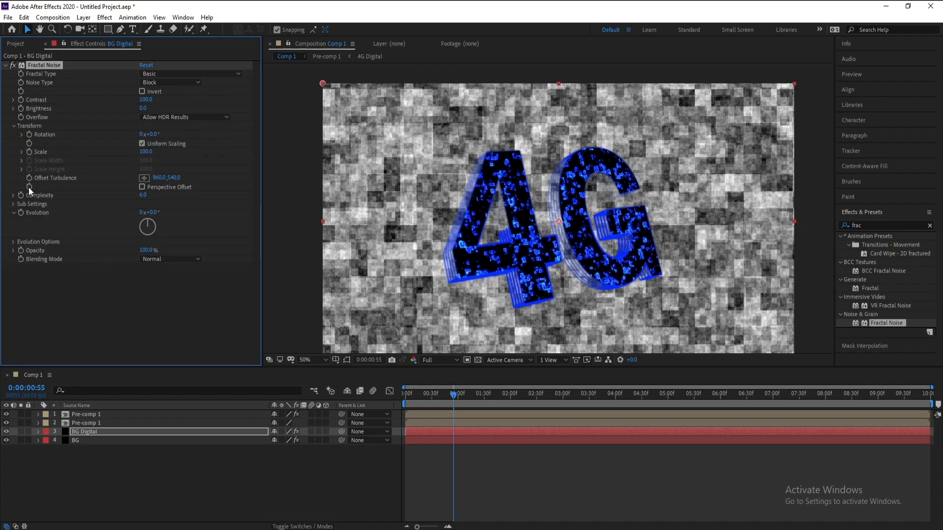
click(21, 152)
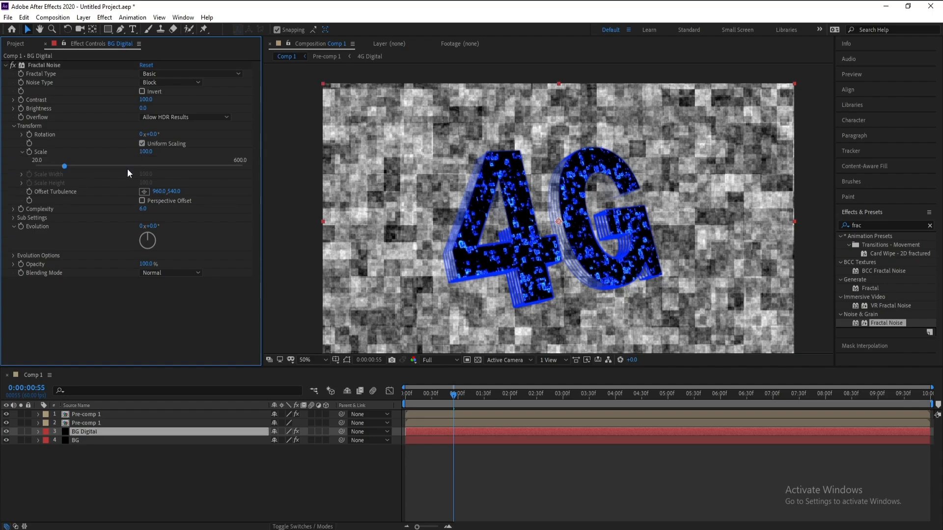
click(143, 144)
drag(63, 175, 189, 176)
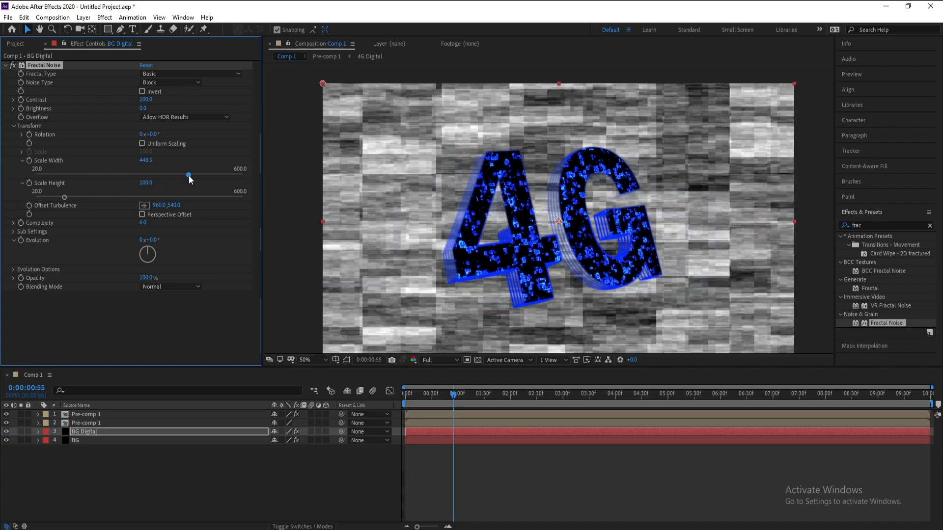
drag(68, 199, 118, 205)
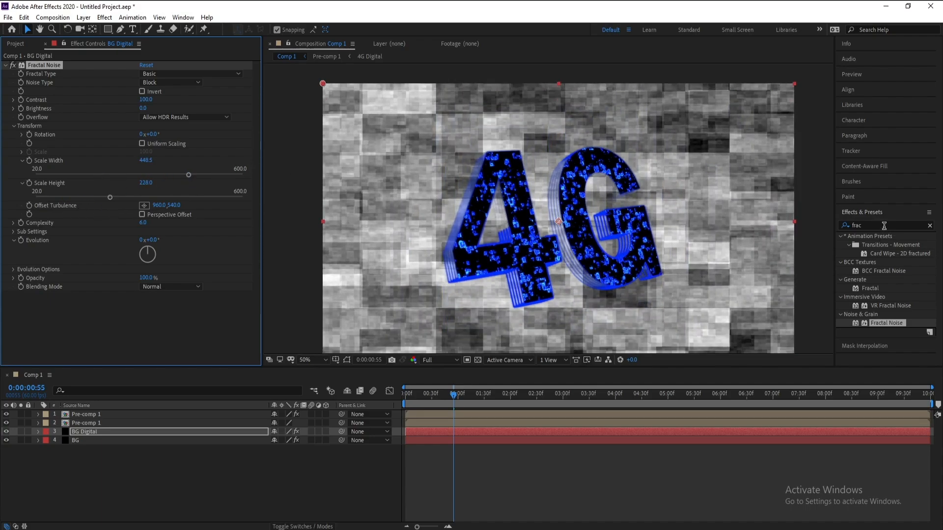
- Apply the Find Edges effect to BG Digital and invert it so bright lines sit on black
click(884, 226)
text(find)
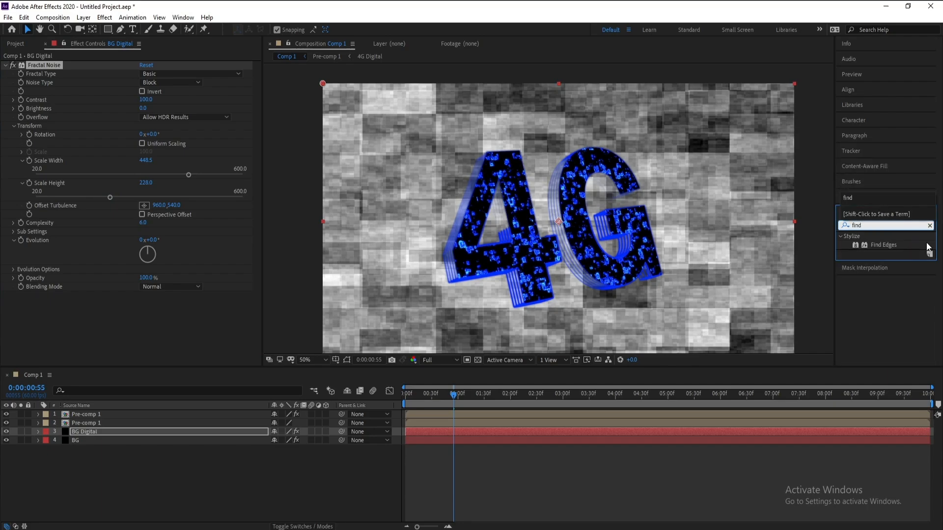
double_click(897, 245)
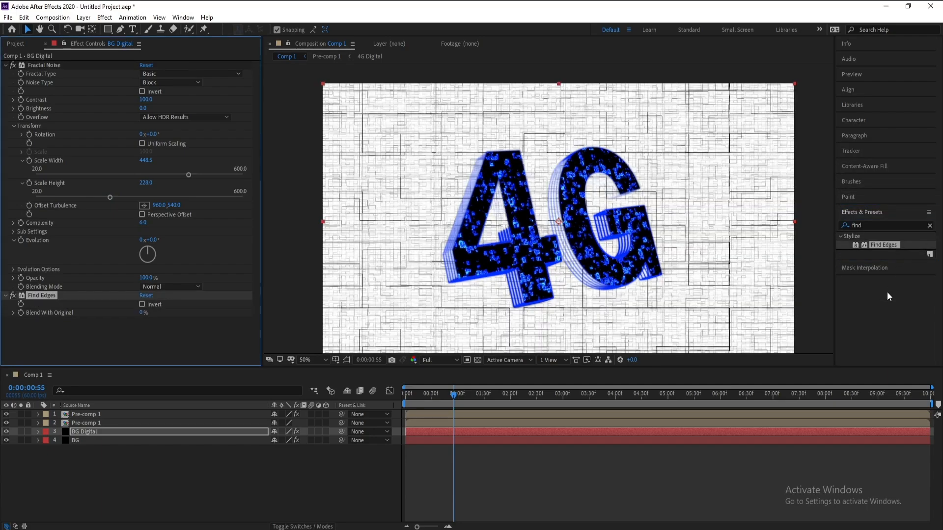
click(143, 304)
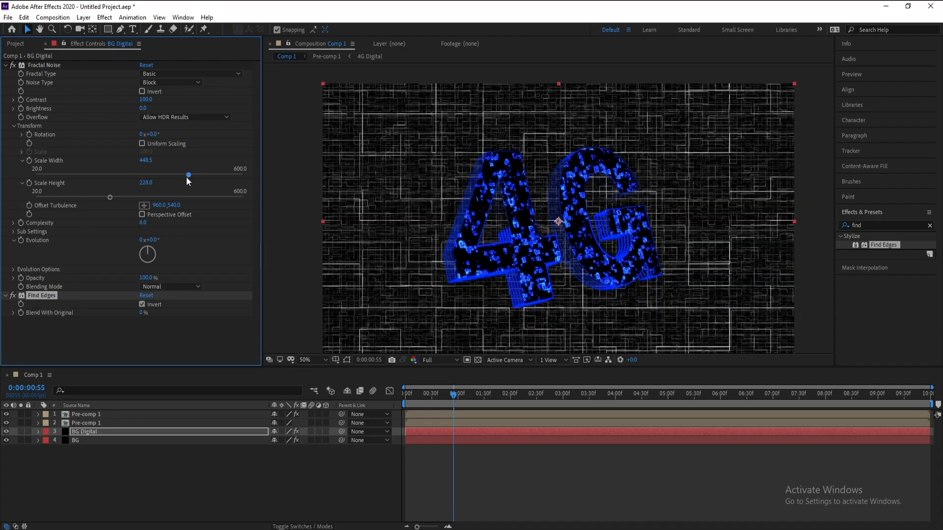
- Set BG Digital's Fractal Noise to contrast 164, brightness -51, scale width about 356.2 and scale height about 536.6
drag(186, 176, 185, 175)
drag(110, 197, 200, 198)
drag(137, 98, 124, 117)
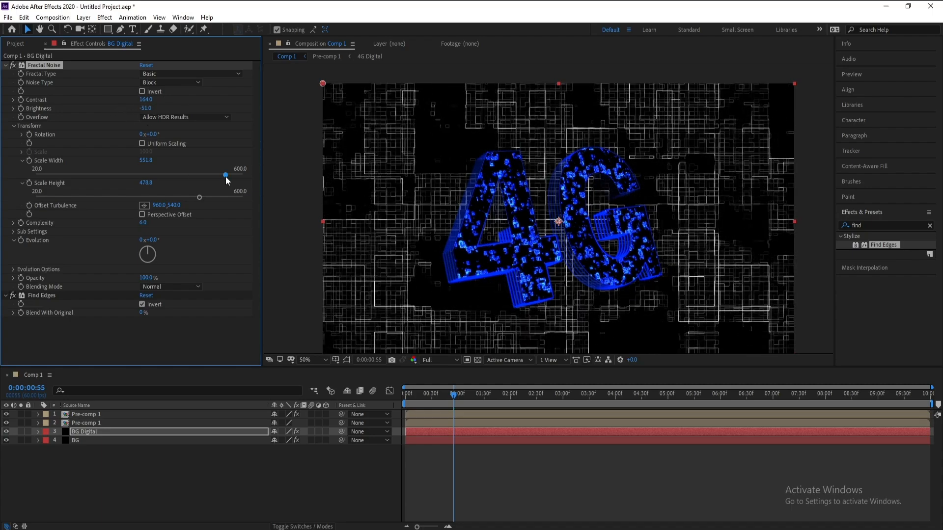
drag(228, 176, 95, 191)
mouse_move(199, 199)
mouse_down()
mouse_move(142, 198)
mouse_move(197, 201)
mouse_move(192, 178)
mouse_move(171, 178)
mouse_move(216, 197)
mouse_up()
drag(169, 175, 156, 179)
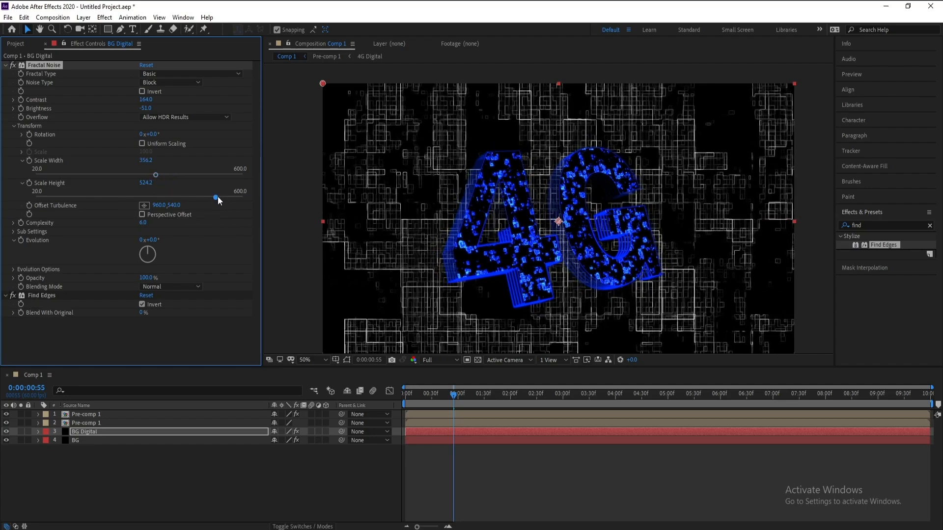
- Apply the Tritone color correction to BG Digital and set its midtones to a very dark navy blue
click(105, 18)
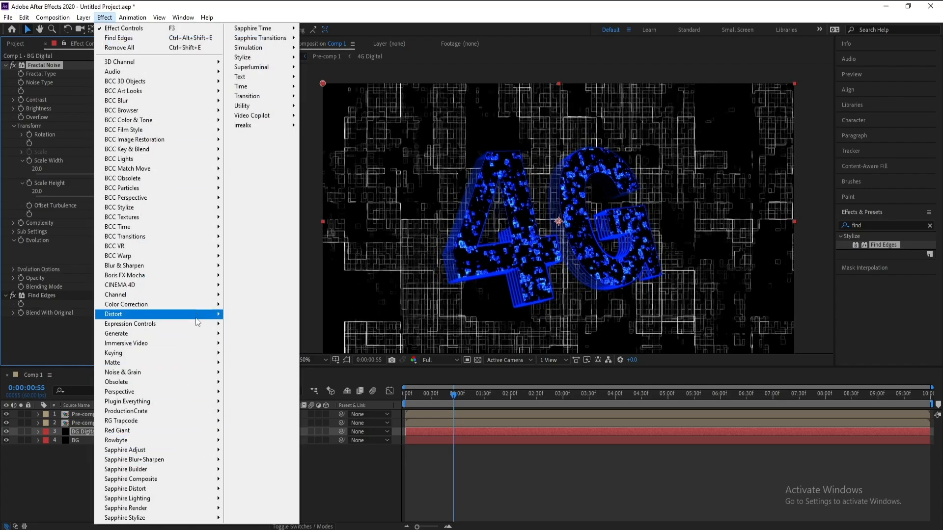
mouse_move(199, 305)
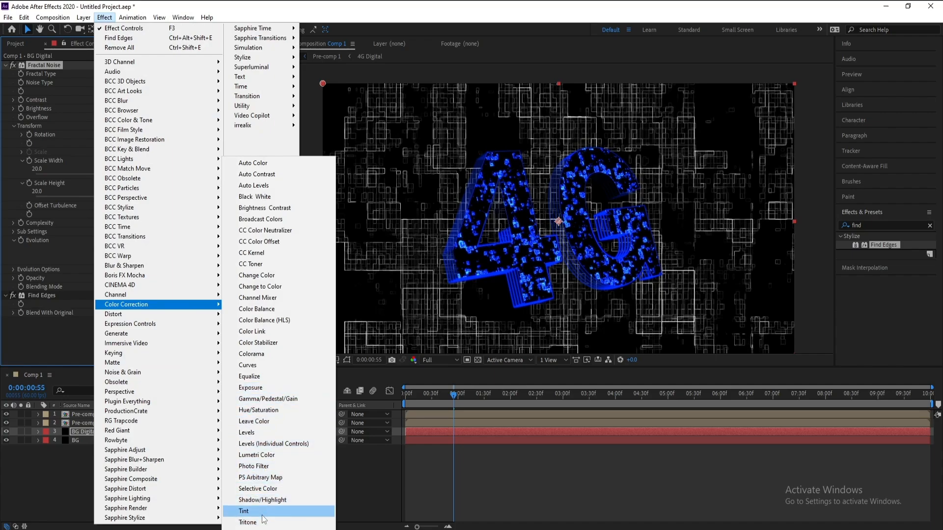
click(249, 522)
click(142, 339)
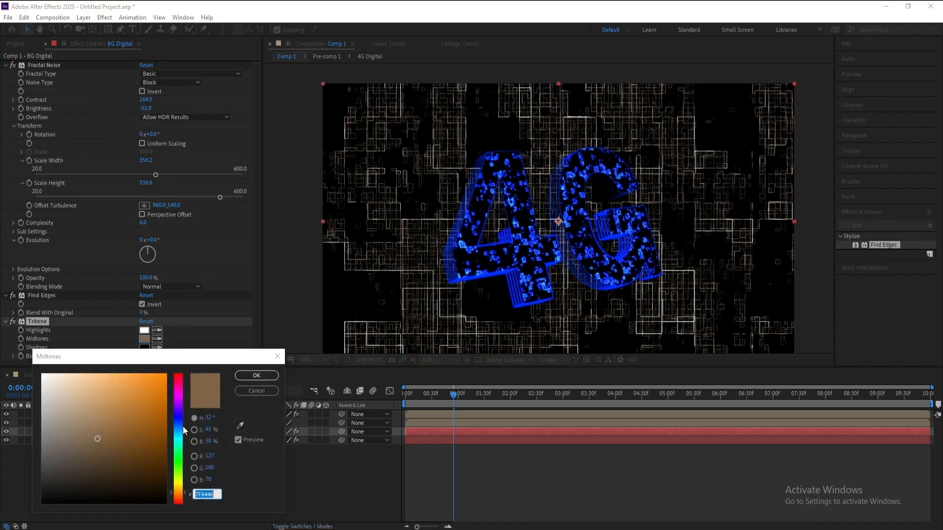
click(178, 421)
click(169, 450)
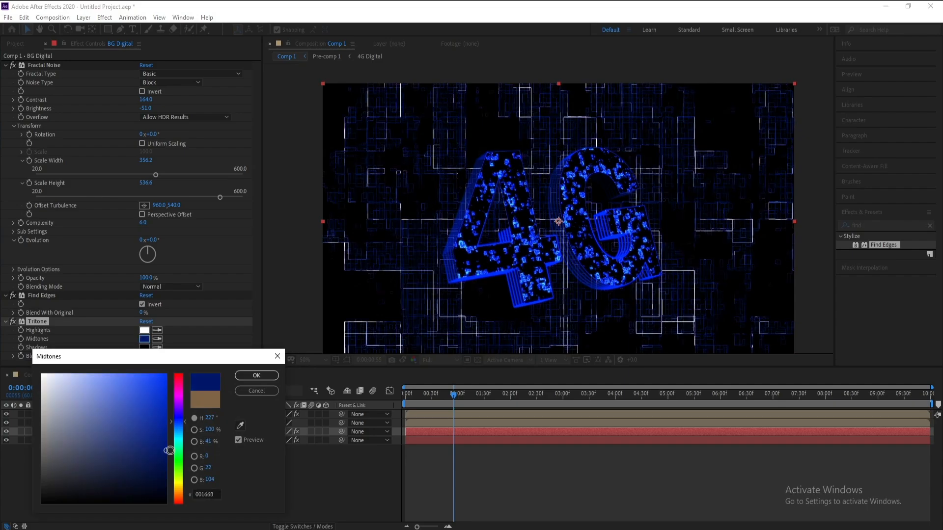
click(166, 463)
click(256, 376)
- Set the Tritone's highlights to a bright, slightly desaturated blue
click(144, 330)
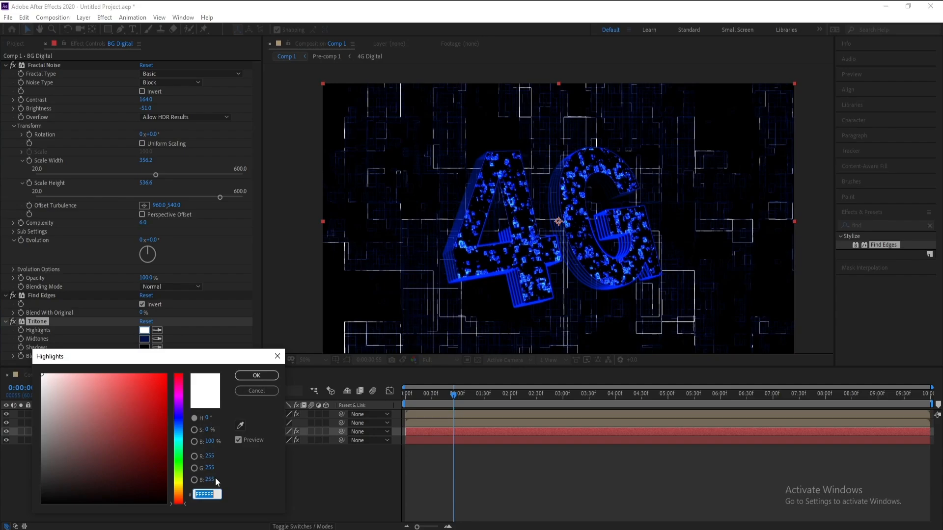
click(169, 416)
drag(152, 389, 131, 374)
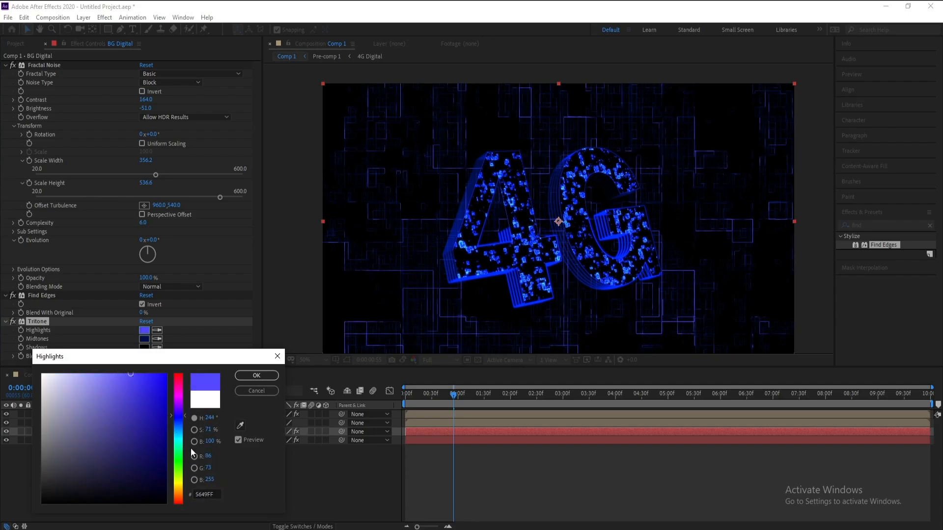
click(180, 422)
click(255, 375)
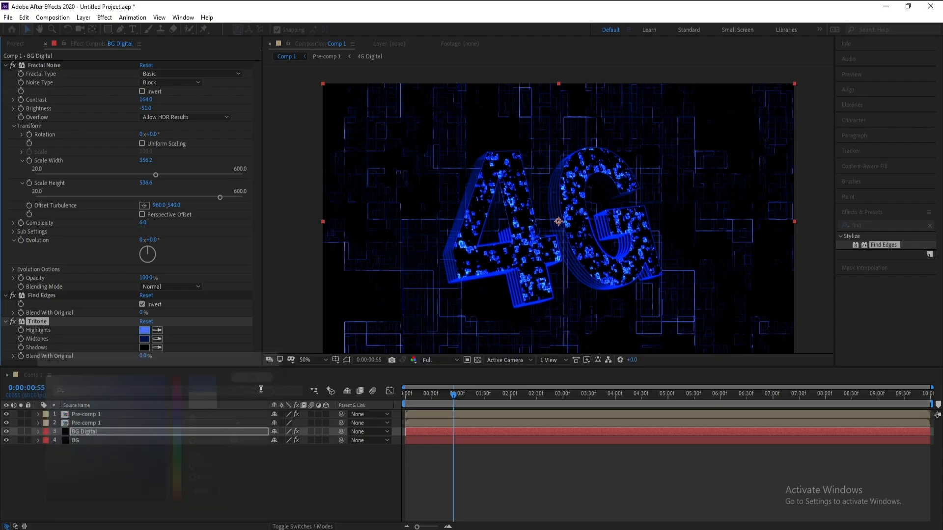
- Animate the Fractal Noise's Evolution on BG Digital with the expression time*100 and preview the motion
alt+click(21, 240)
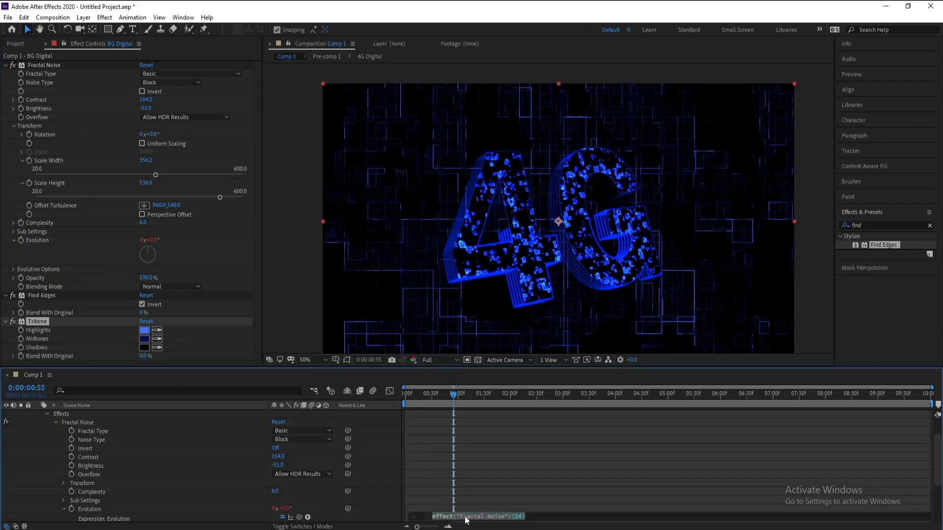
text(ti)
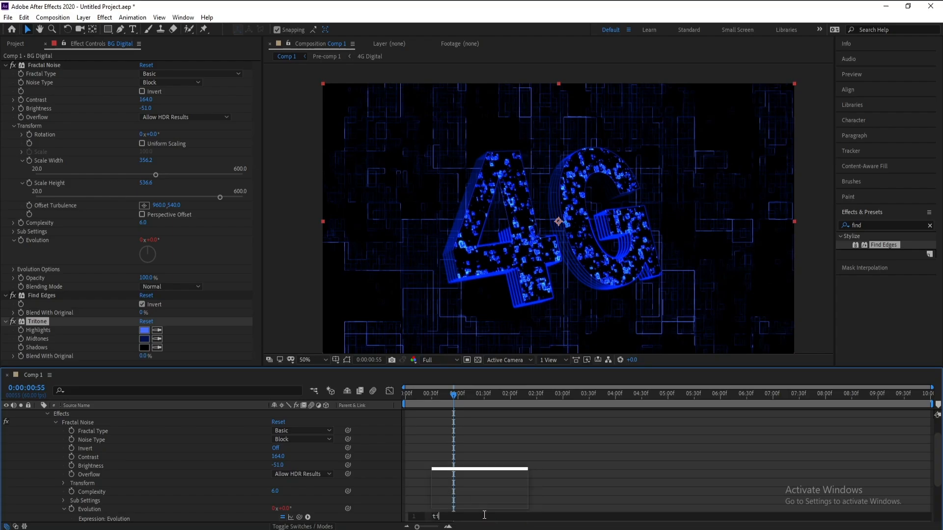
text(me*100)
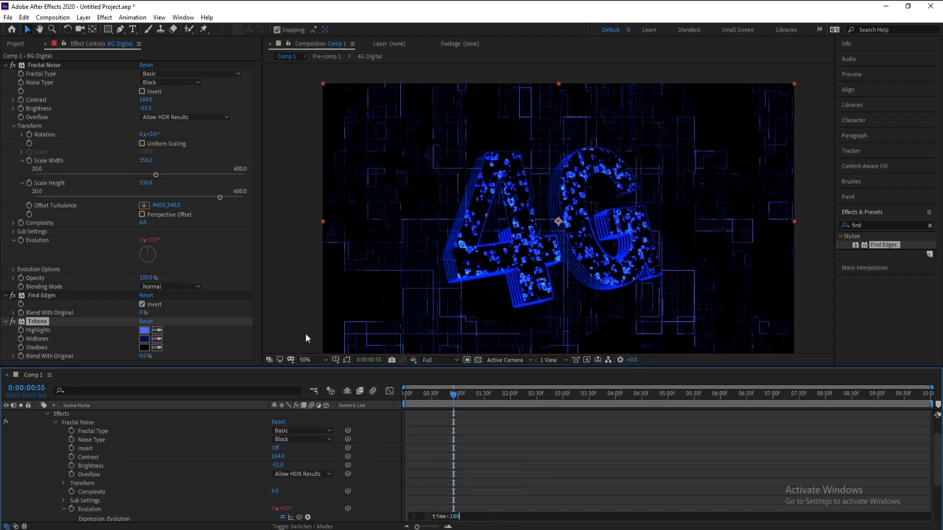
click(306, 335)
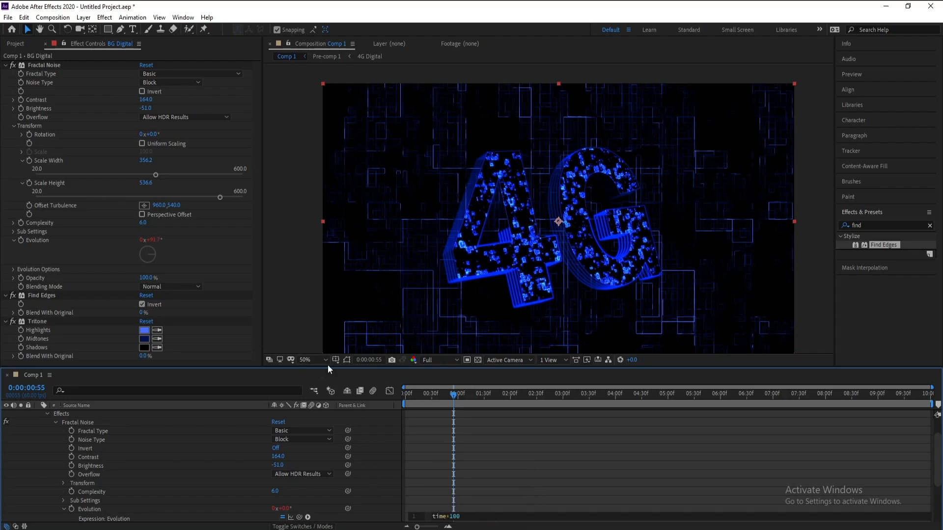
key(space)
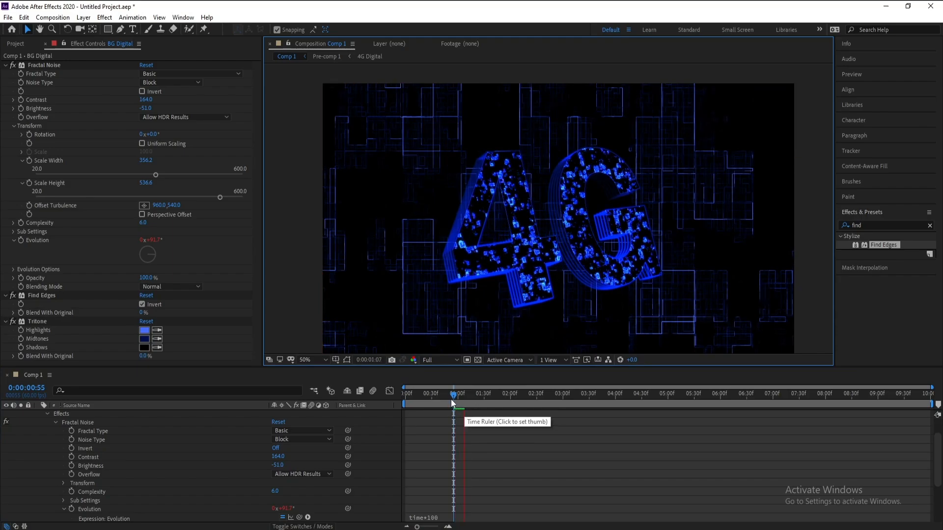
key(space)
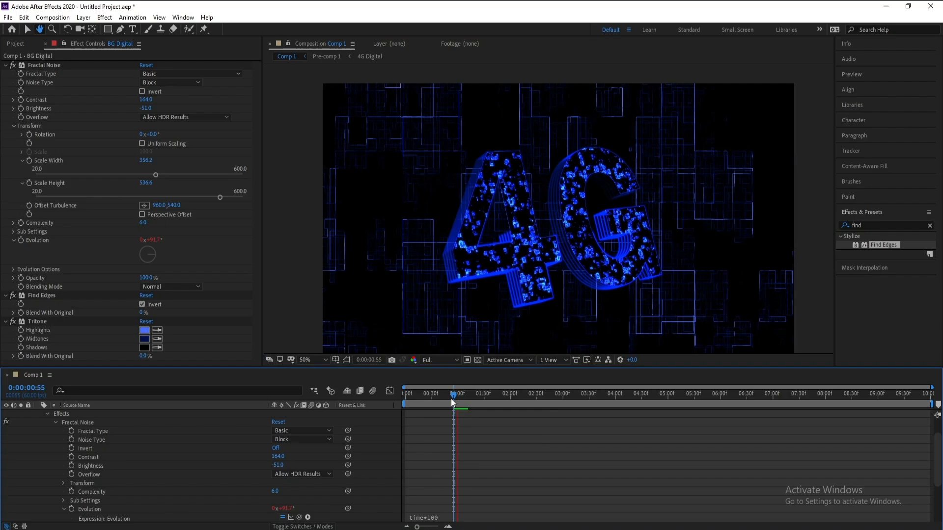
key(space)
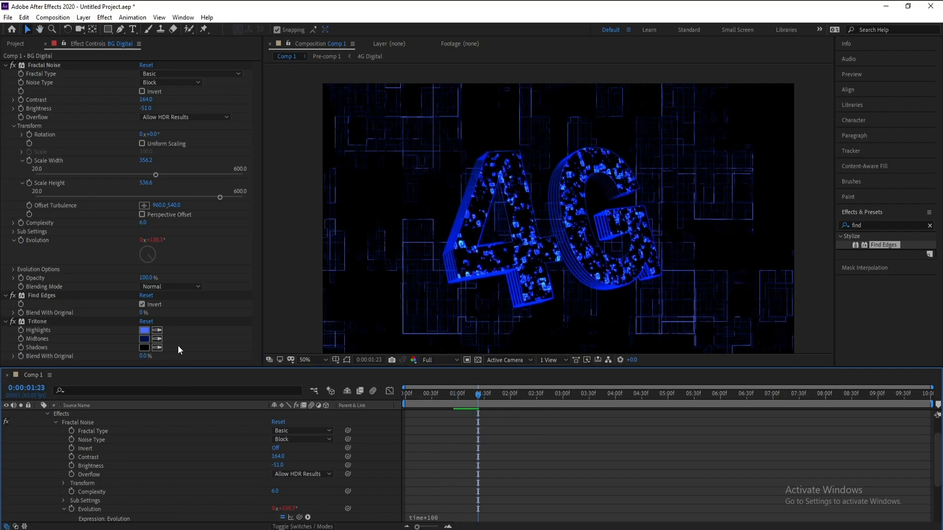
key(space)
- Find the Vegas effect and apply it to the BG Digital layer, after its Tritone effect
click(872, 226)
text(vega)
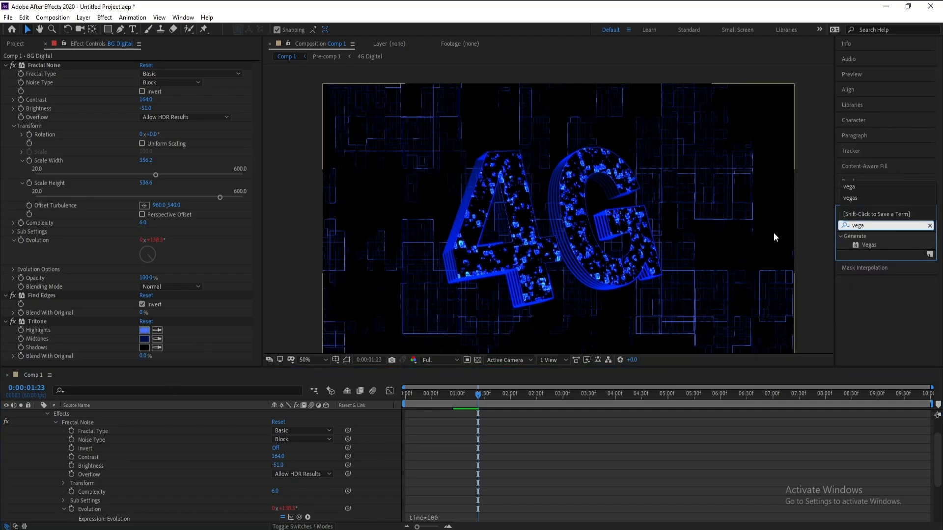
click(877, 247)
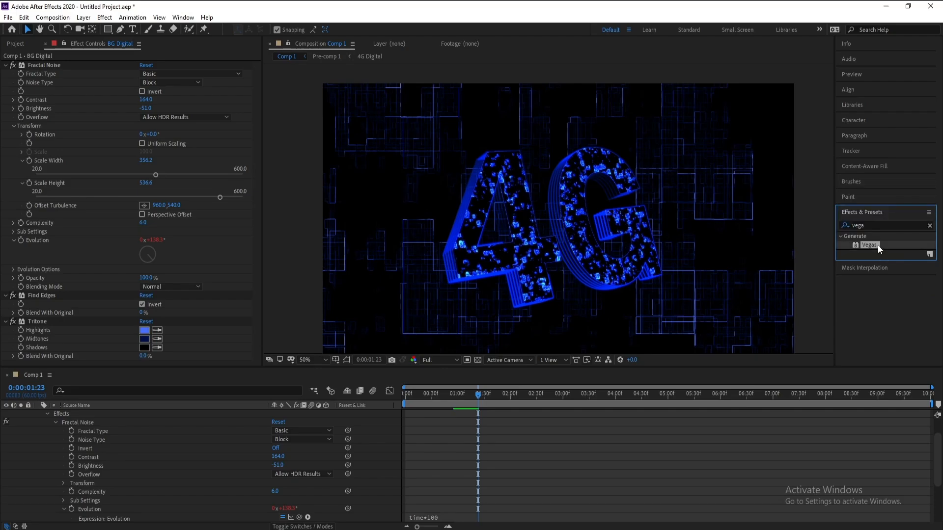
drag(869, 247, 741, 503)
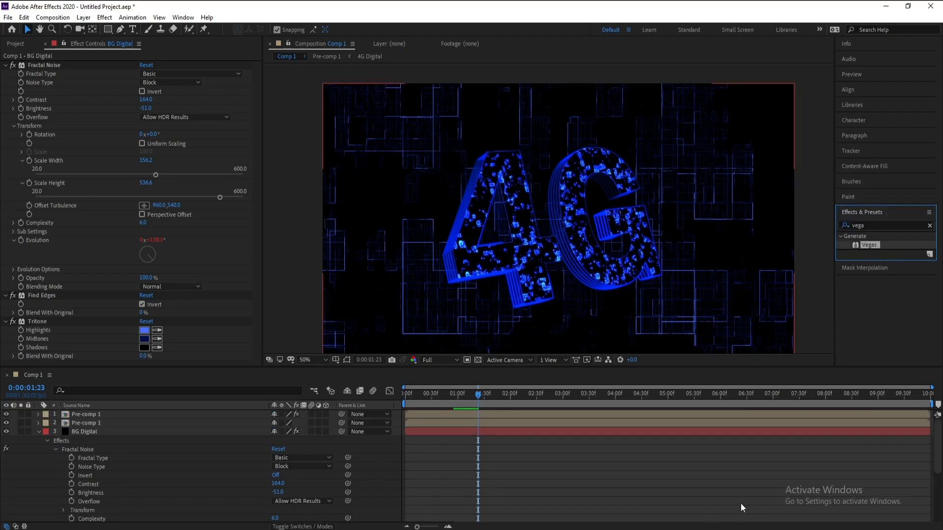
mouse_move(479, 484)
mouse_down()
mouse_move(848, 254)
mouse_move(575, 441)
mouse_move(570, 432)
mouse_up()
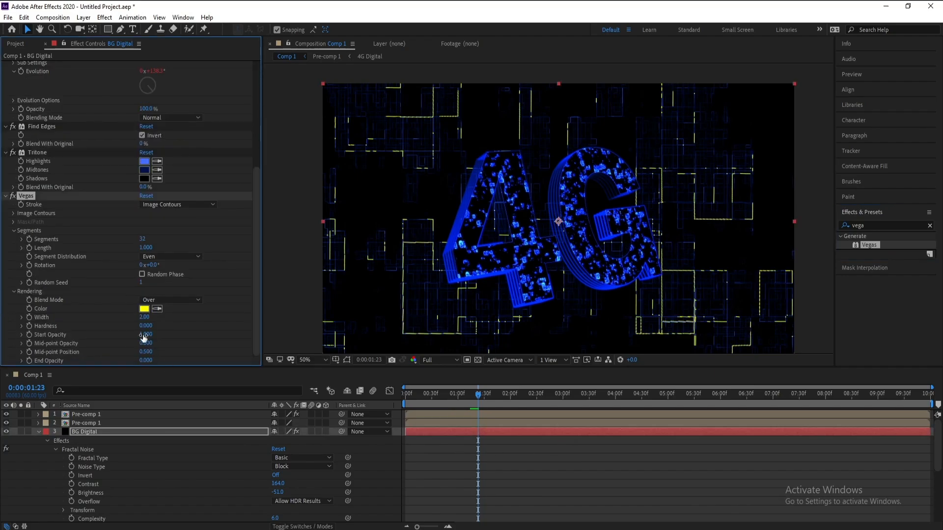
- Set the Vegas stroke color on BG Digital to a deep blue and its width to 4.10
click(144, 308)
click(178, 417)
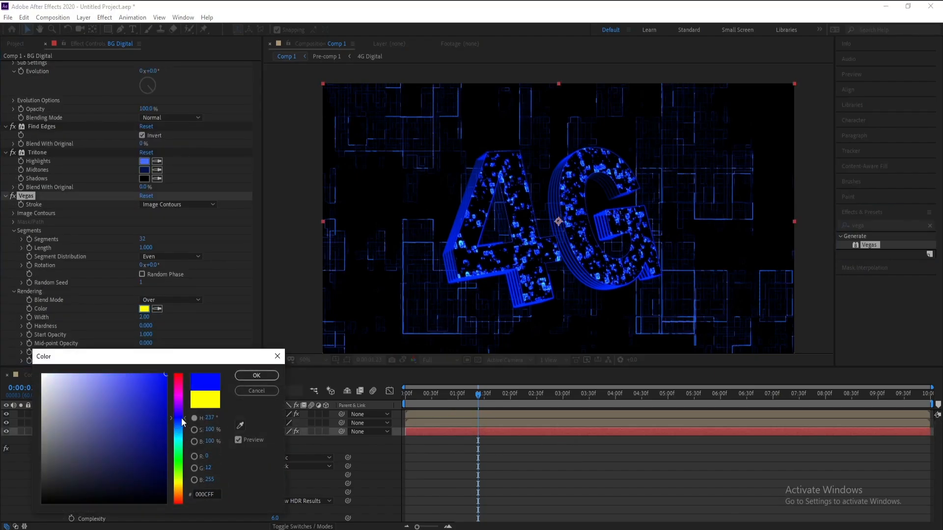
click(164, 384)
click(256, 376)
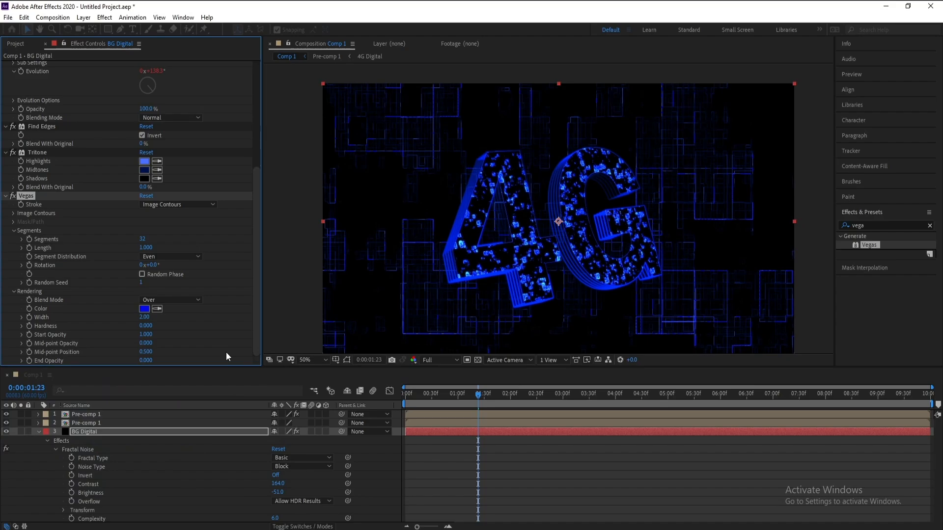
drag(436, 393, 370, 411)
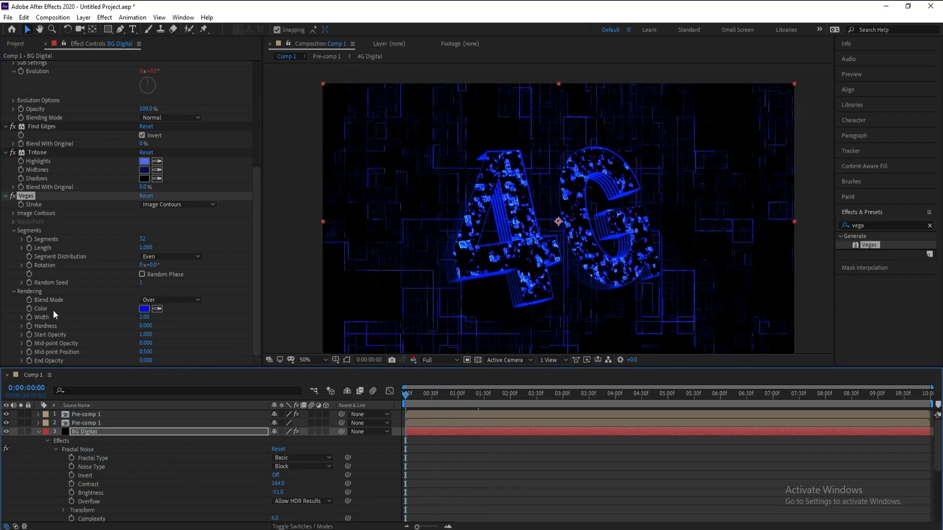
click(257, 297)
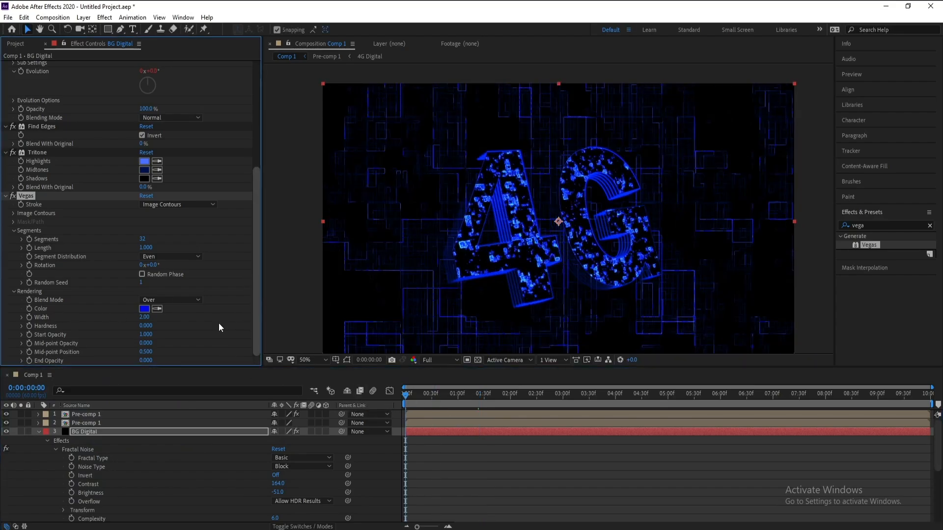
drag(147, 318, 152, 318)
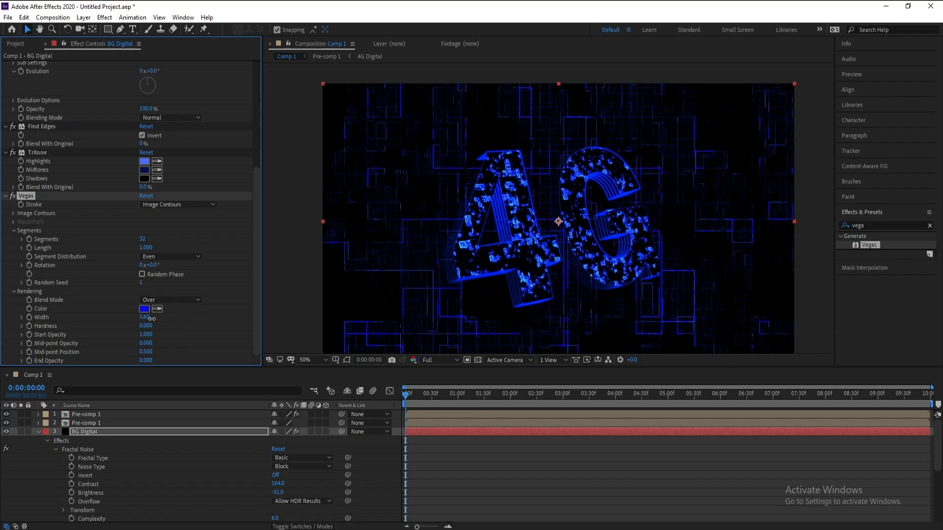
- Try the Transparent blend mode for the Vegas effect, and switch back to Over
click(165, 300)
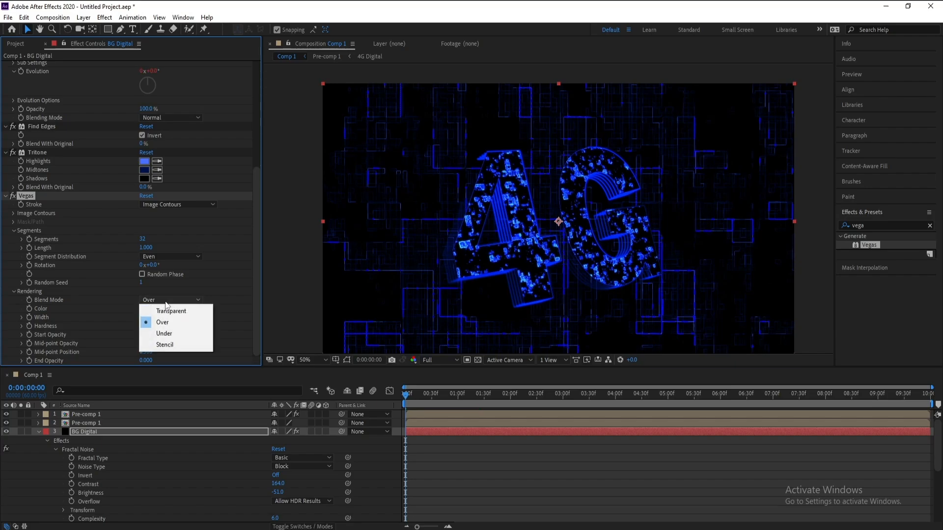
click(174, 314)
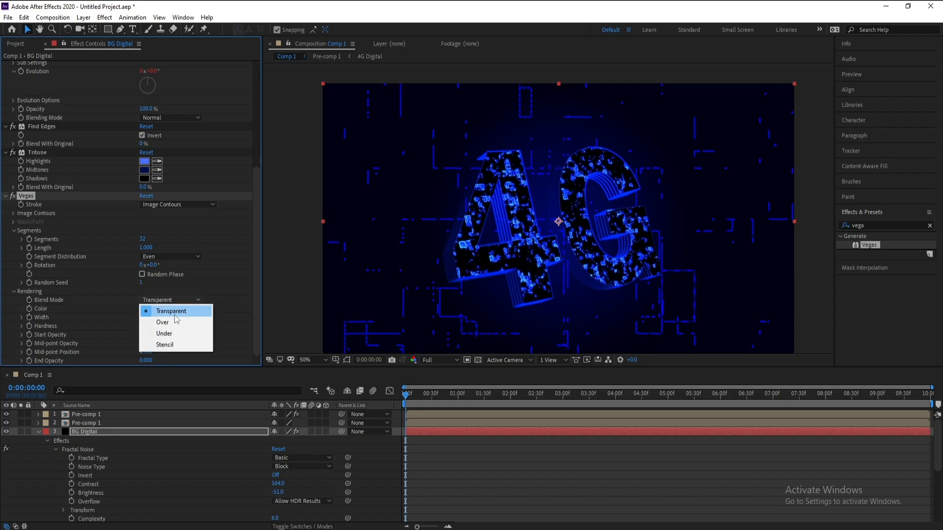
click(174, 321)
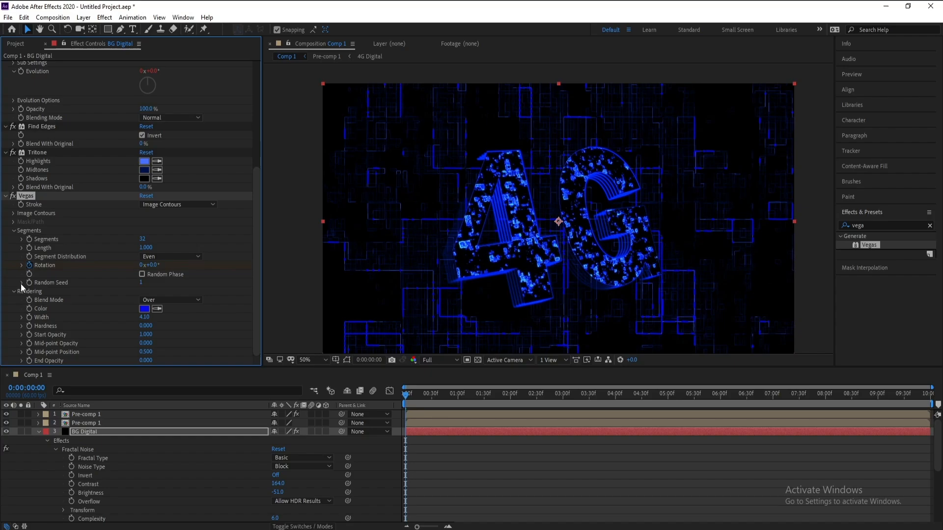
- Animate the Vegas Rotation from 0 at the first frame to 5 full turns at the last frame, and preview it
drag(544, 394, 931, 394)
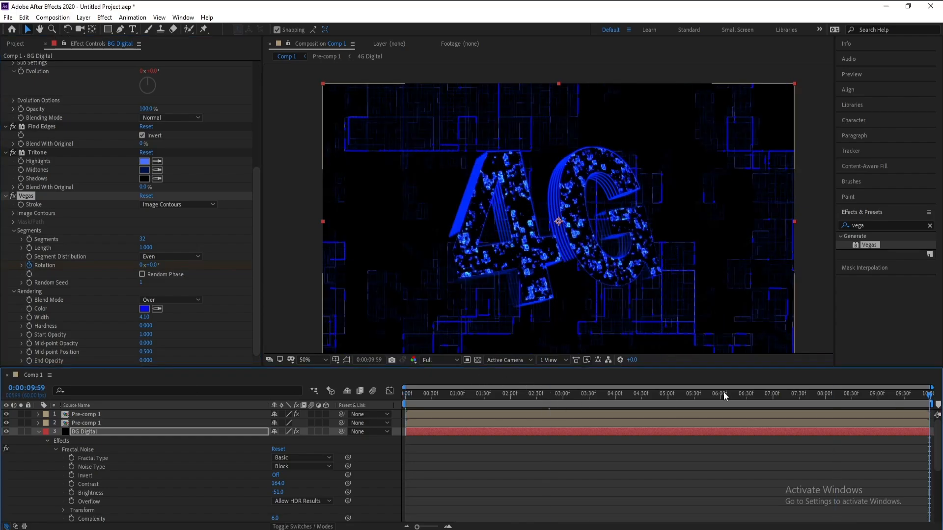
click(142, 265)
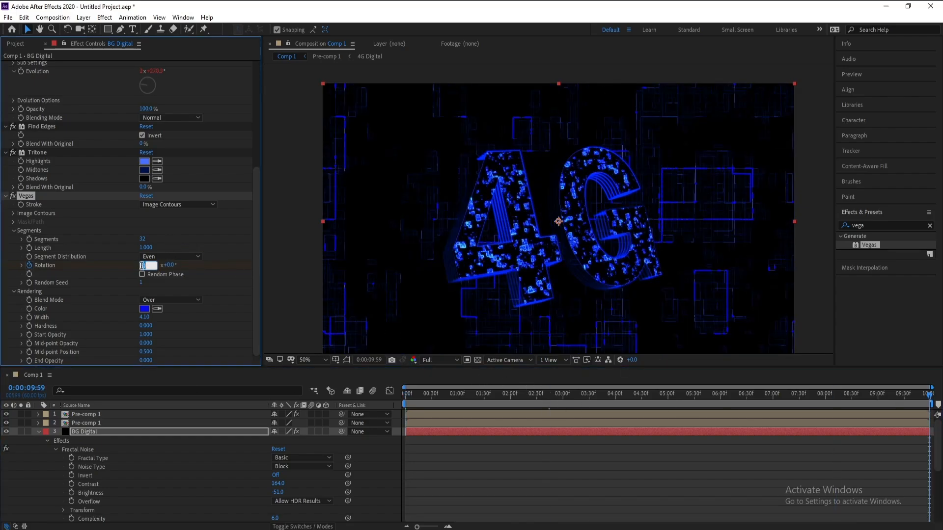
text(5)
key(Return)
drag(447, 397, 403, 396)
key(space)
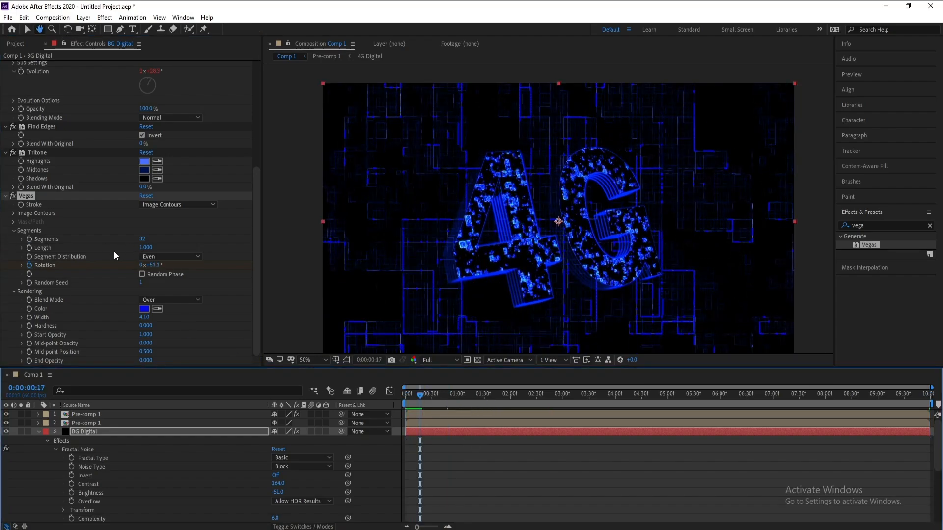
key(space)
- Reduce the number of Vegas segments to 1 and preview the line animation
drag(142, 240, 28, 239)
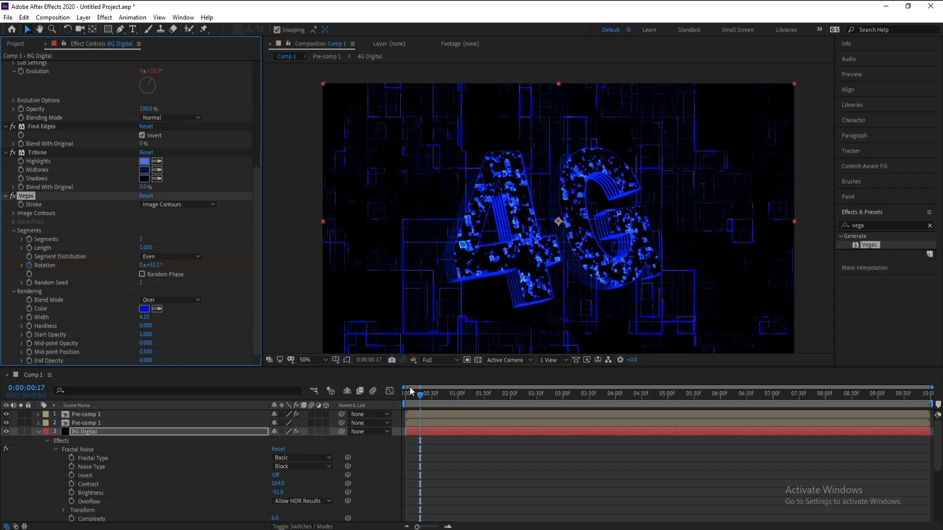
key(space)
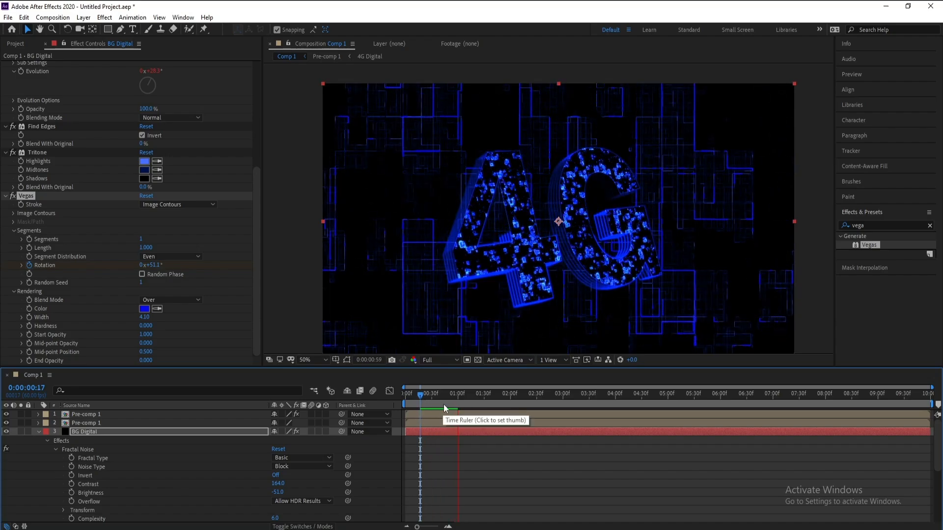
key(space)
- Collapse BG Digital's properties and pre-compose all four layers of Comp 1 into one composition under the default name
click(38, 432)
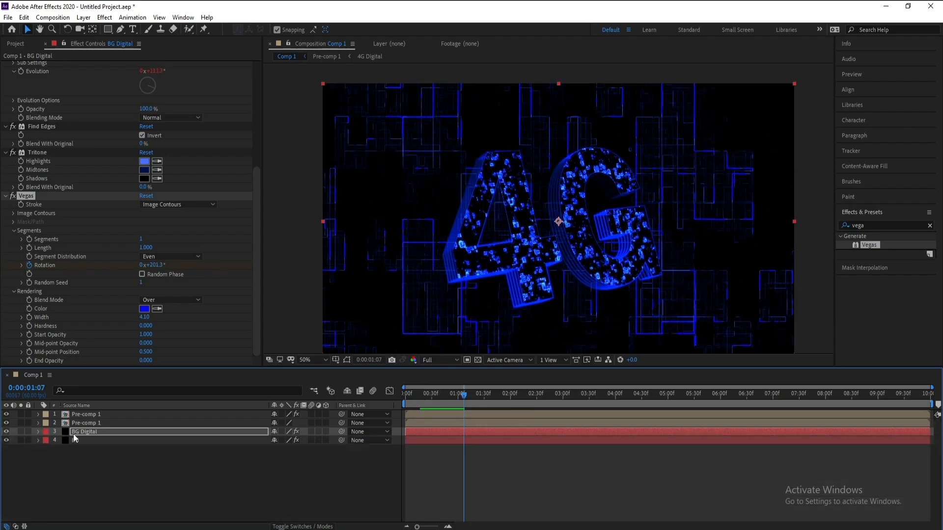
click(80, 439)
click(92, 483)
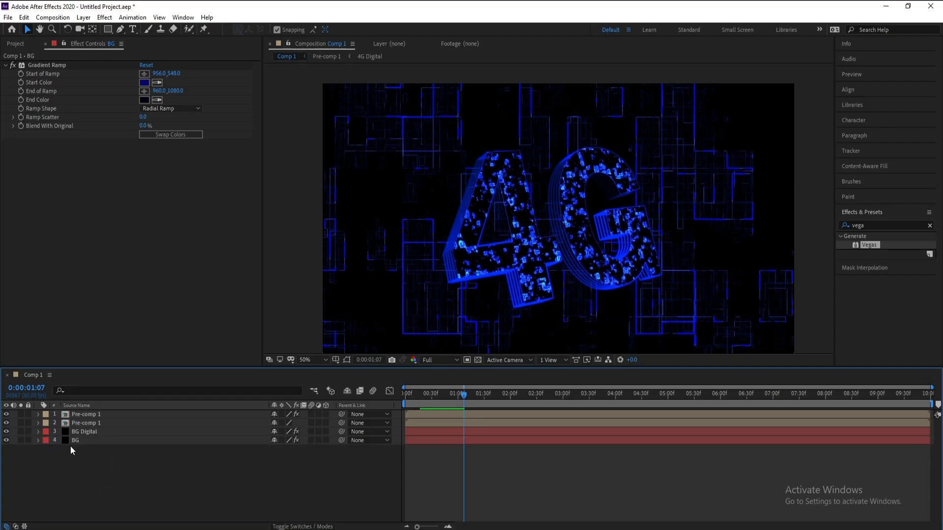
click(74, 441)
shift+click(82, 413)
right_click(81, 414)
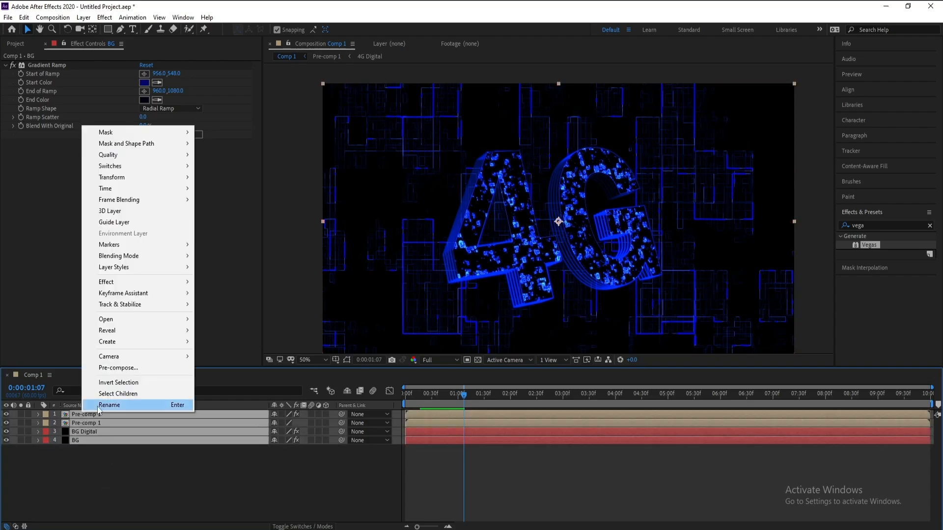
click(101, 367)
key(Return)
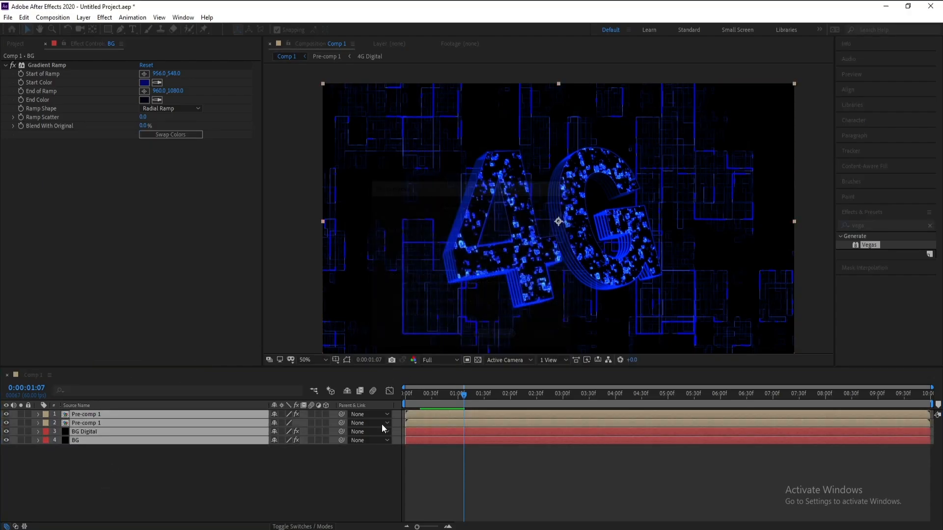
- Make Pre-comp 2 a 3D layer and add a default camera, showing its Position property at the first frame
click(325, 414)
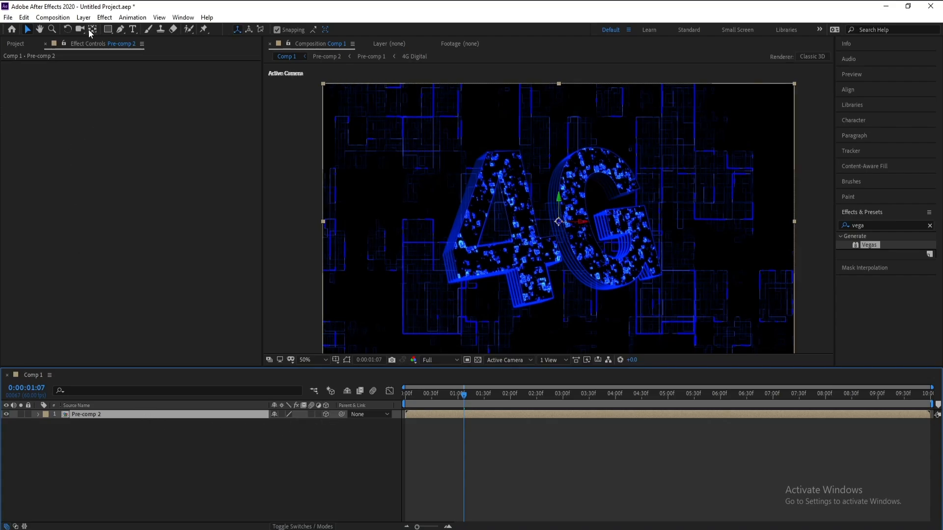
click(83, 17)
mouse_move(207, 29)
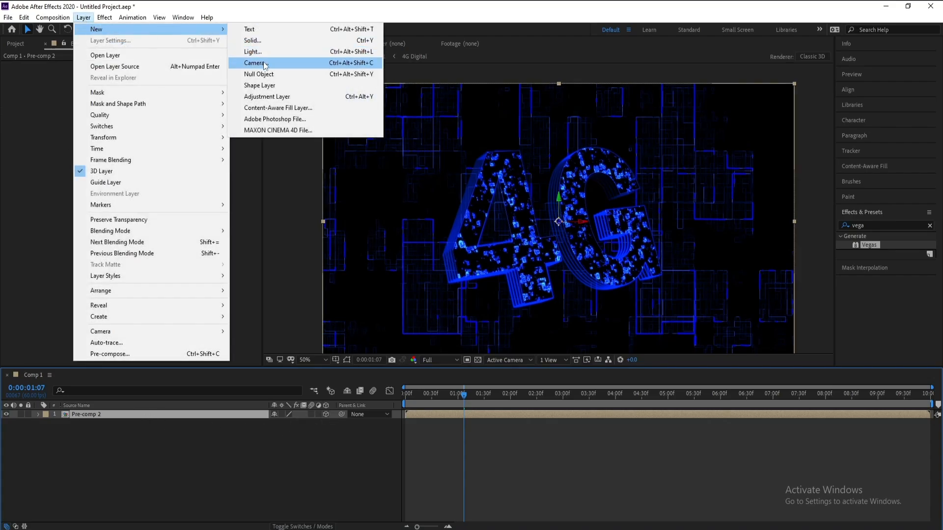
click(264, 62)
click(567, 378)
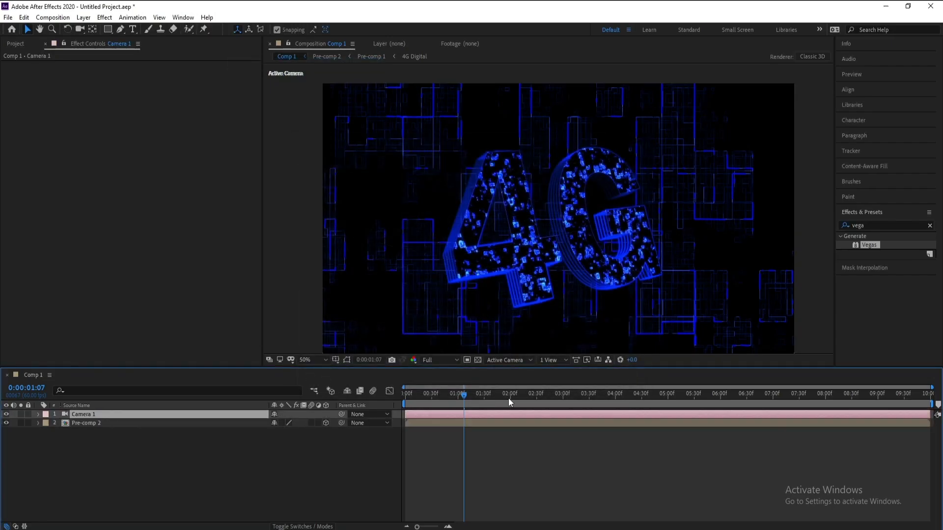
key(Home)
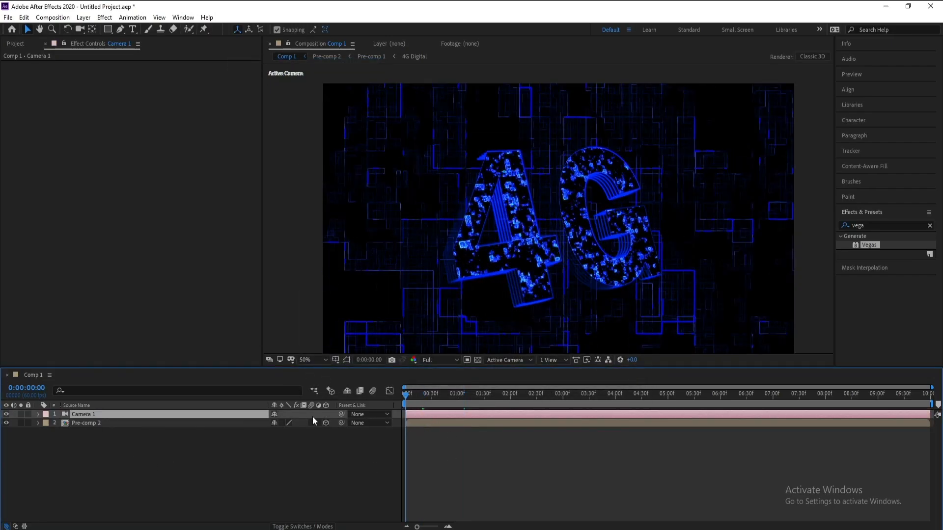
key(p)
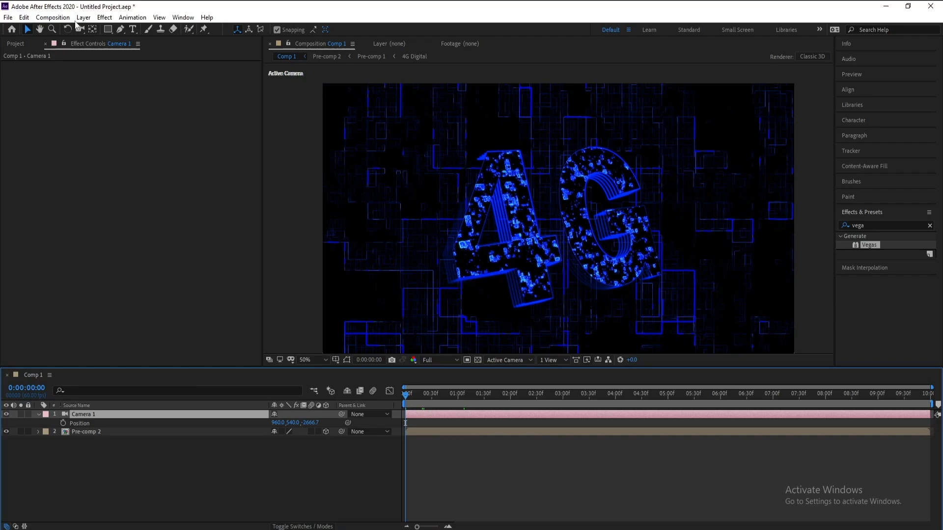
- Try orbiting the camera sideways around the 4G text, and undo the move
click(76, 31)
drag(553, 214, 538, 213)
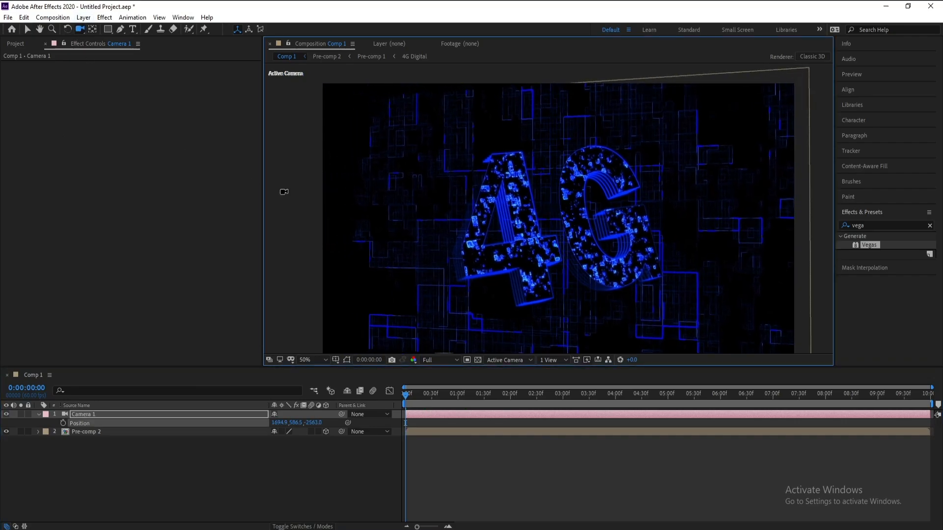
click(24, 17)
click(29, 26)
click(32, 28)
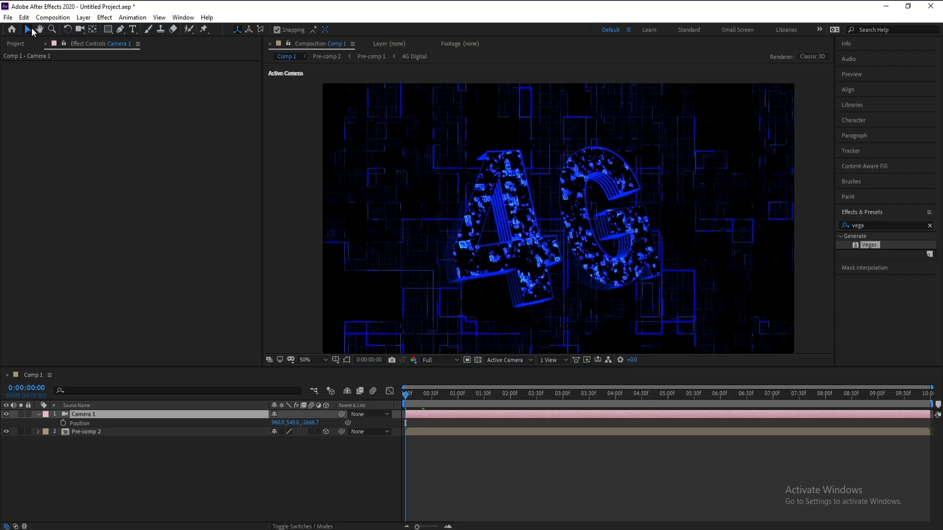
- Dolly the camera toward the 4G text to a Z position of about -2062
click(79, 28)
click(116, 62)
drag(575, 222, 573, 167)
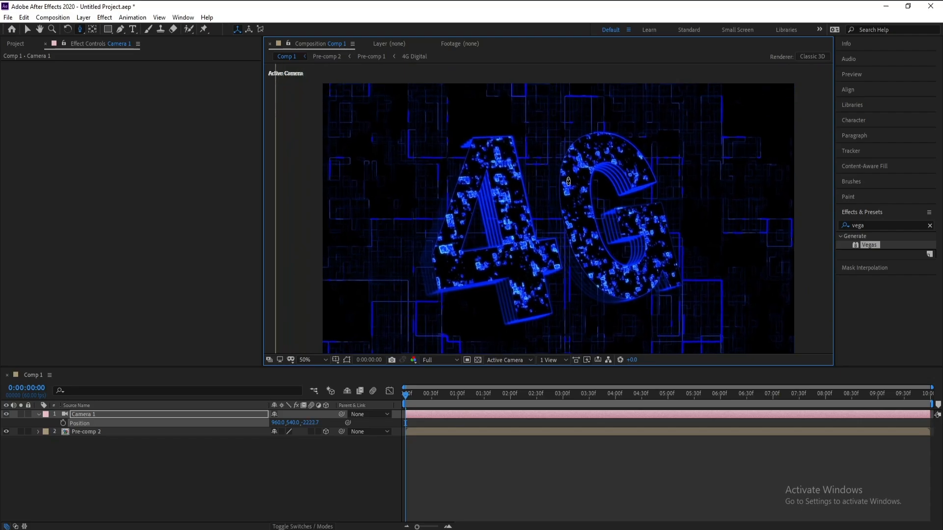
key(comma)
drag(556, 229, 555, 215)
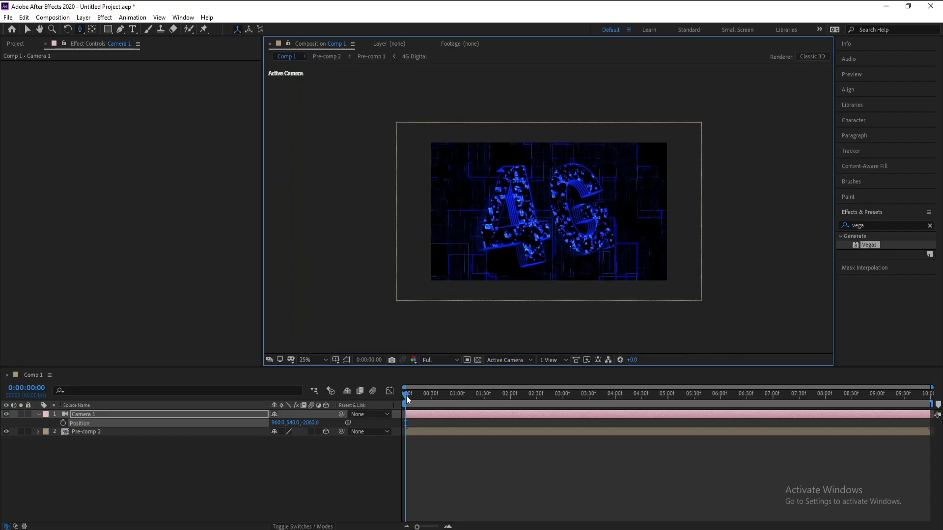
- Try shifting the camera slightly sideways with the Track XY camera tool, and undo the move
click(406, 395)
click(172, 413)
drag(81, 28, 117, 42)
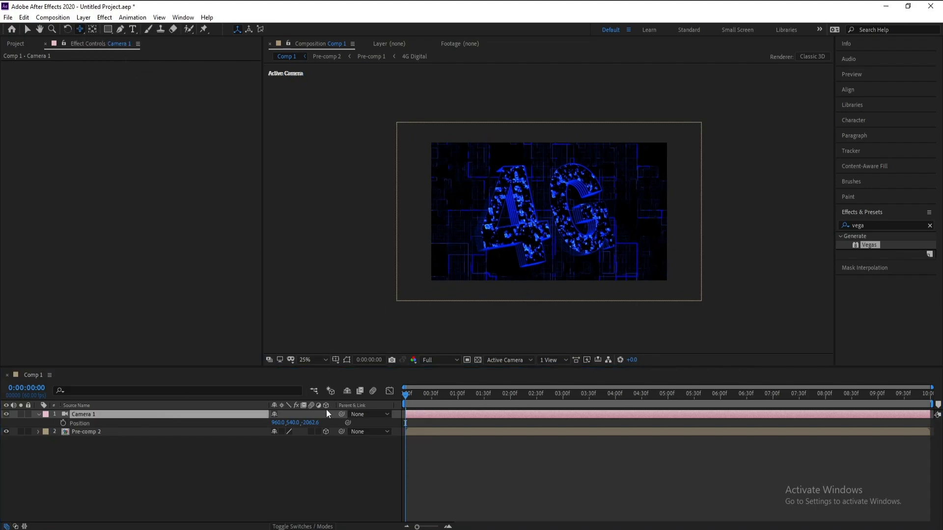
drag(521, 235, 517, 236)
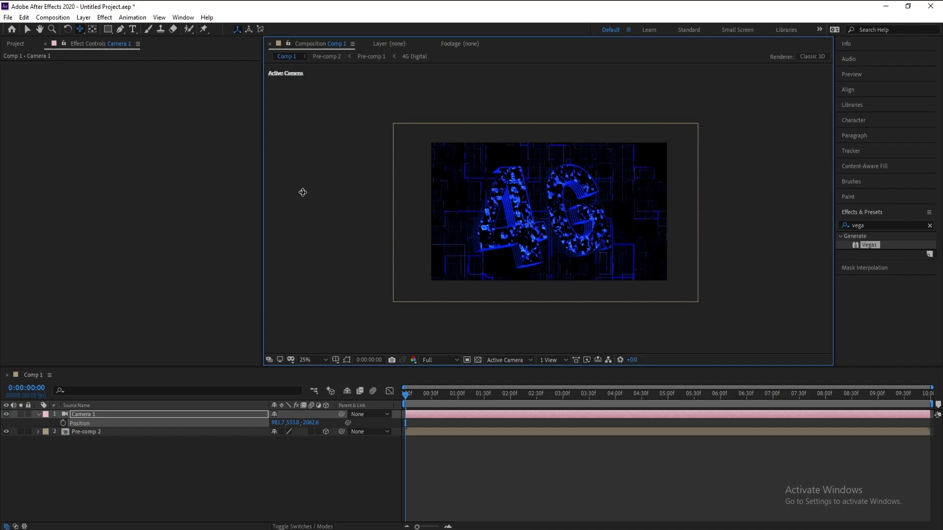
click(24, 17)
click(90, 31)
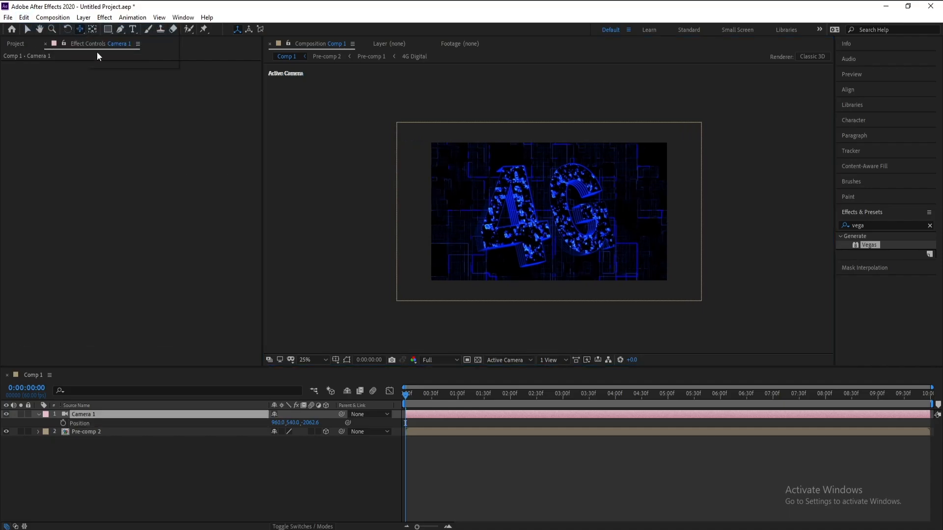
- Orbit the camera to about 1528.5, 540.0, -1982.7 and set a Position keyframe at the first frame
drag(80, 29, 114, 43)
drag(548, 233, 540, 233)
click(402, 397)
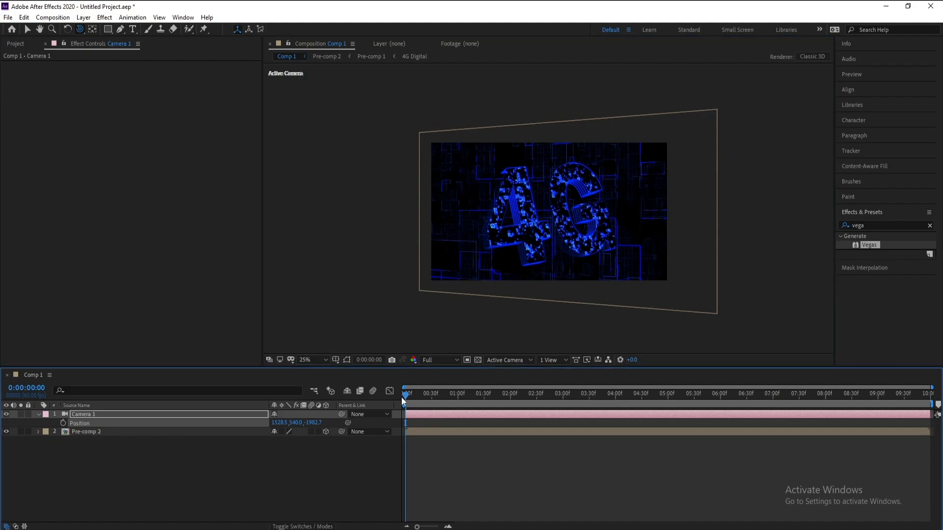
click(62, 423)
- At the last frame, orbit the camera to the opposite side, about 531.2, 576.0, -2017.3, and preview the camera move
key(End)
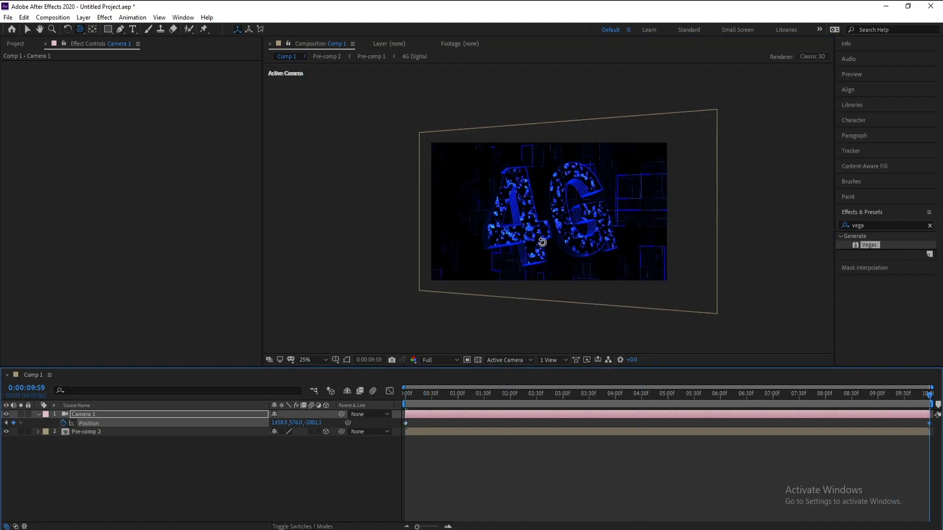
drag(541, 242, 555, 243)
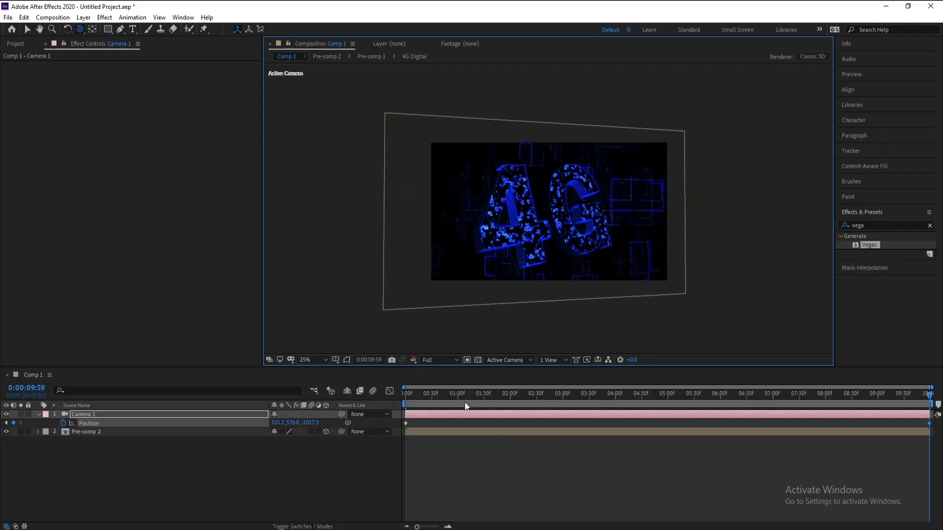
click(387, 406)
key(Home)
key(space)
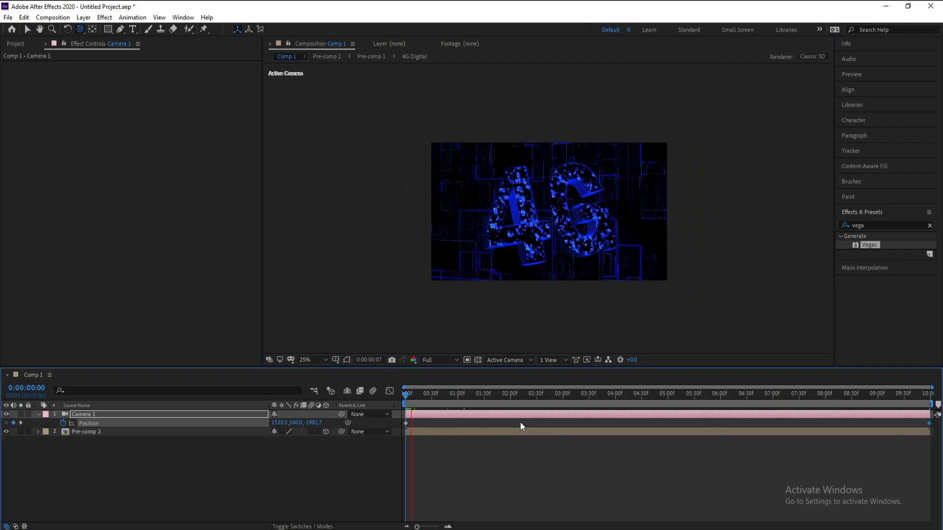
click(518, 405)
drag(518, 404, 543, 405)
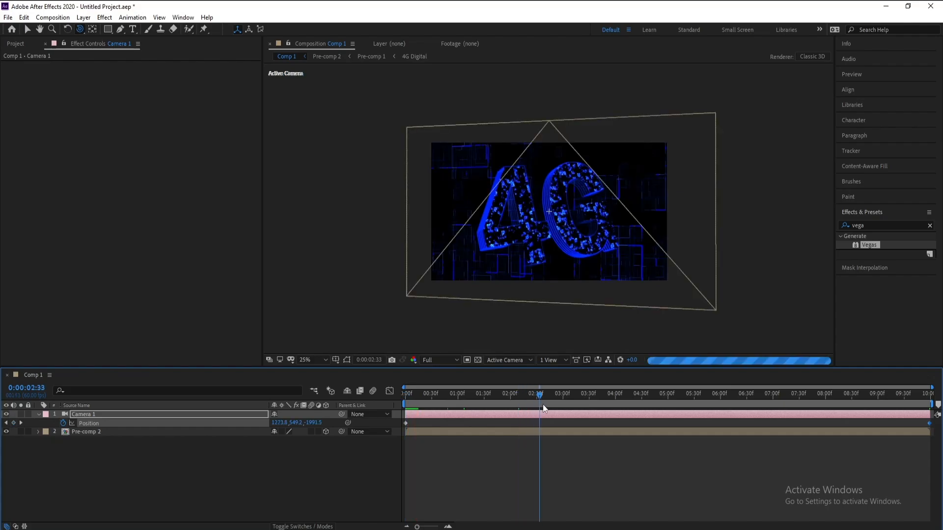
key(period)
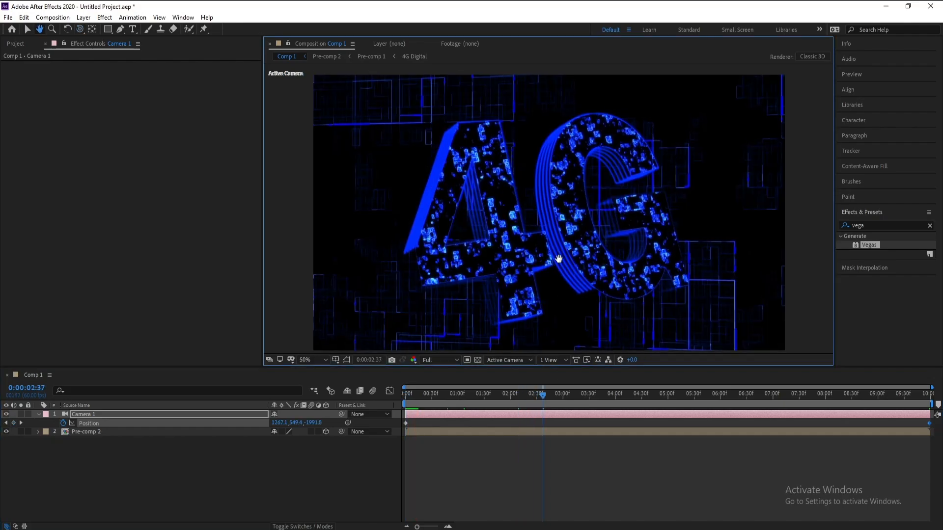
- Preview the camera move from about 0:00:01:49 and collapse the Camera 1 layer's properties
drag(537, 395, 502, 399)
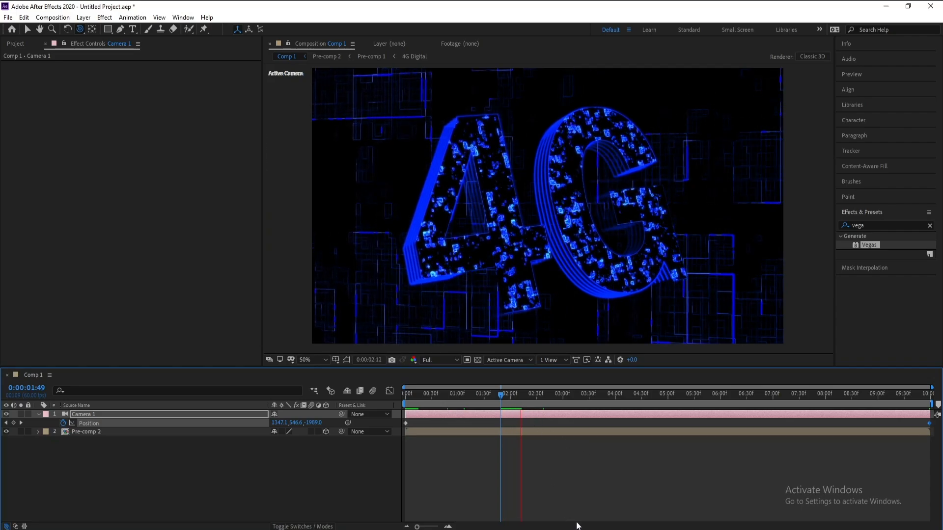
key(space)
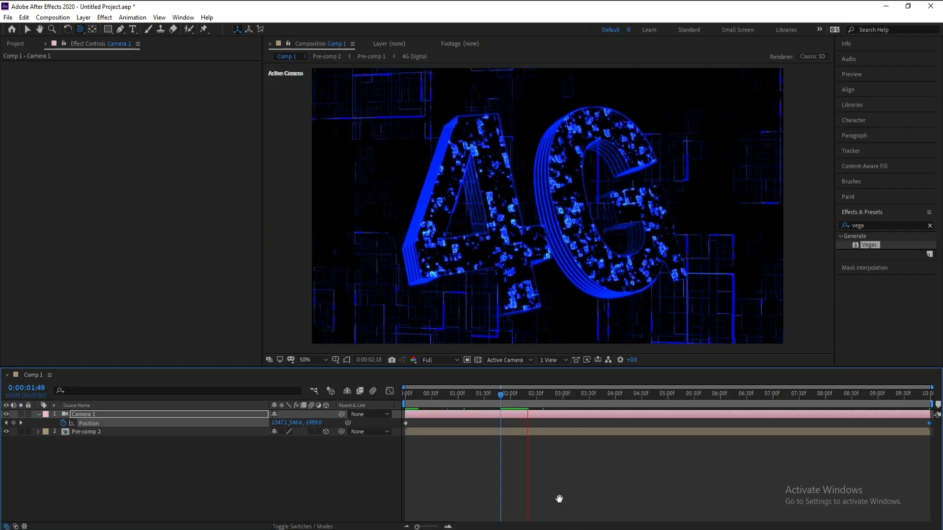
click(38, 415)
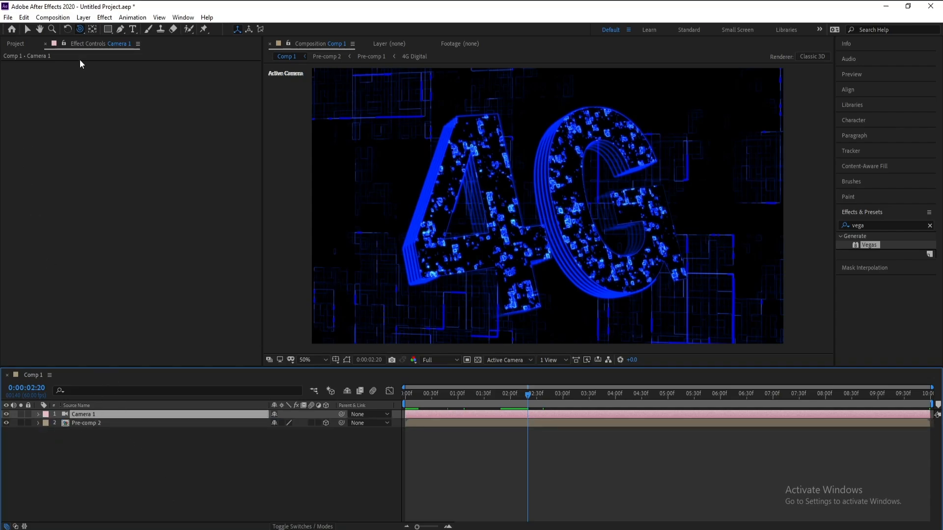
- Add an adjustment layer above the camera and apply the Stylize Glow effect to it
click(83, 17)
mouse_move(99, 29)
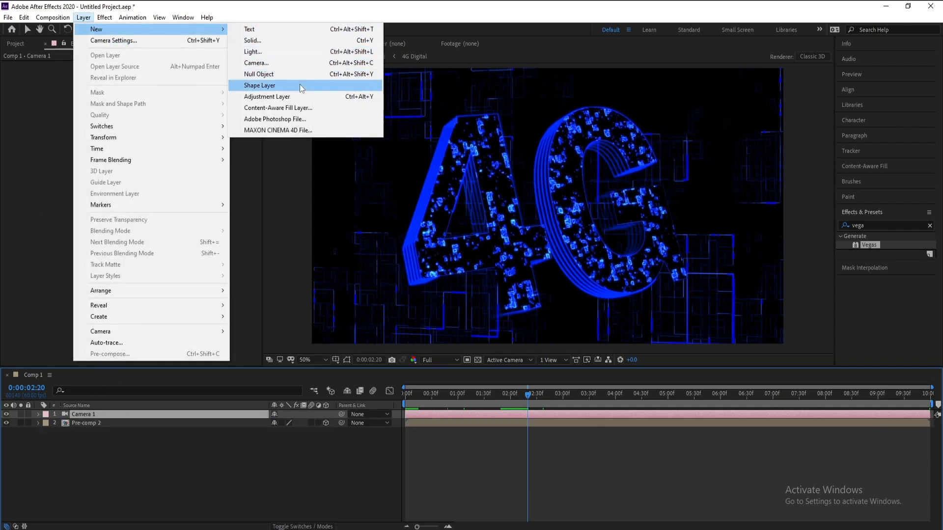
click(295, 96)
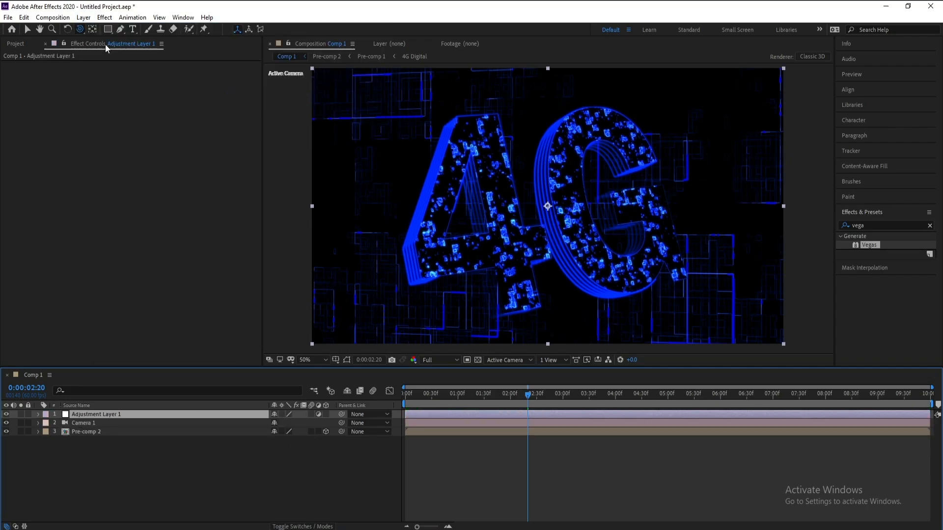
click(105, 17)
mouse_move(271, 58)
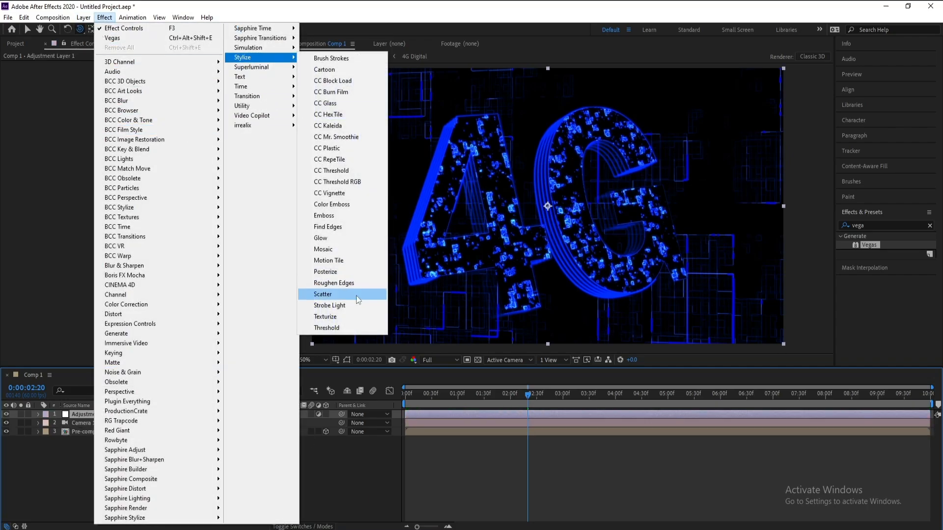
click(326, 238)
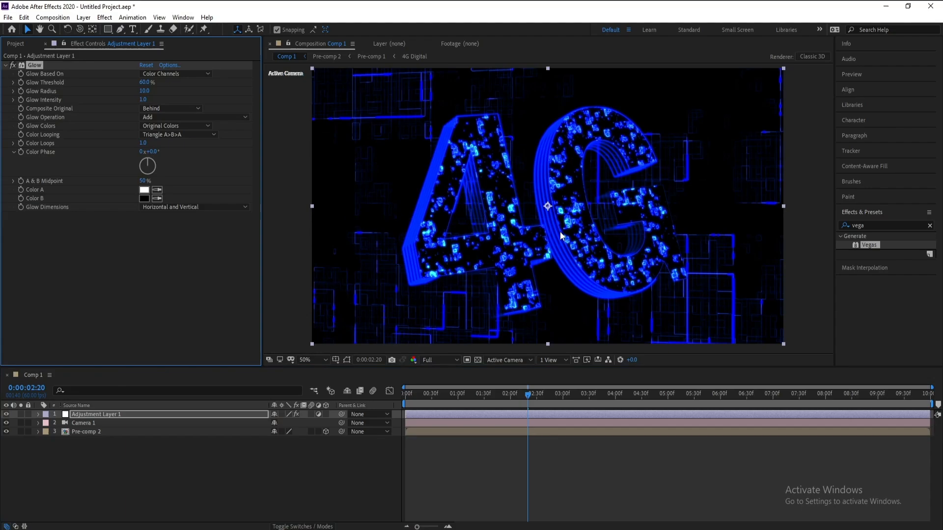
- Apply a Curves effect to the adjustment layer and raise the highlights of its RGB curve, with a second point anchoring the shadows
click(105, 17)
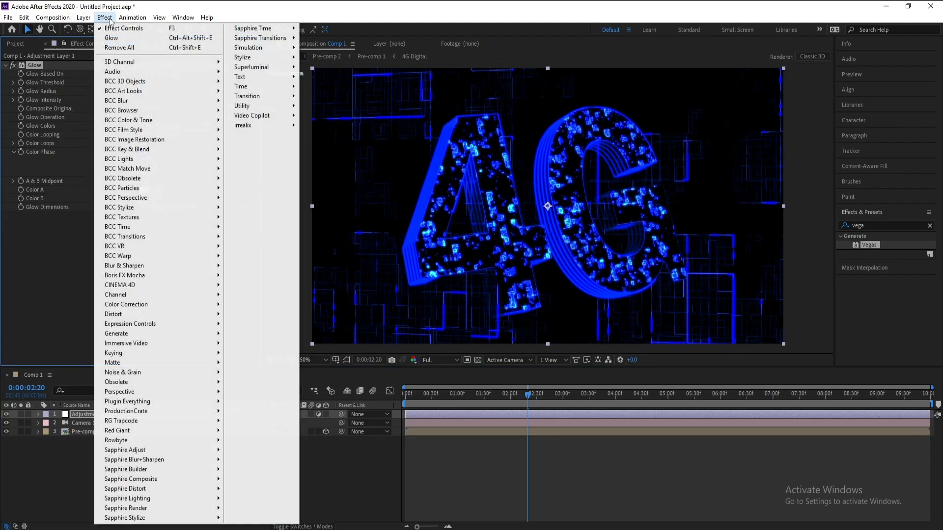
mouse_move(211, 305)
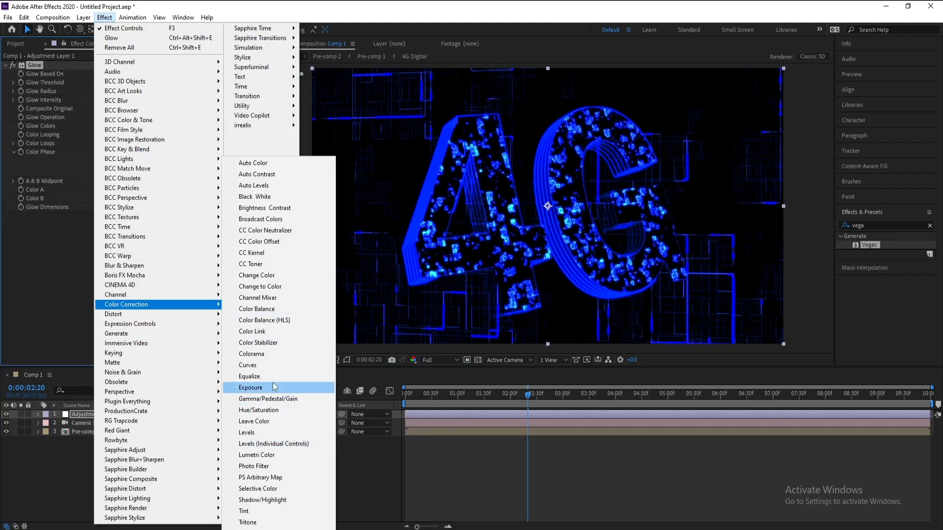
click(248, 366)
drag(103, 246, 99, 237)
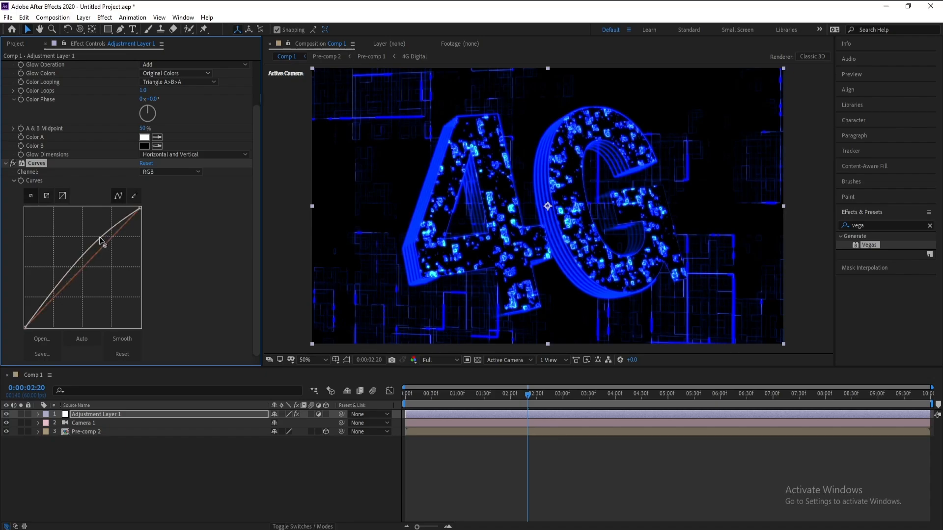
mouse_move(73, 276)
mouse_down()
mouse_move(73, 296)
mouse_move(66, 285)
mouse_up()
- Shape the Curves effect's Alpha channel into a steep S-curve with a raised upper point and a lowered lower point
click(165, 172)
click(164, 227)
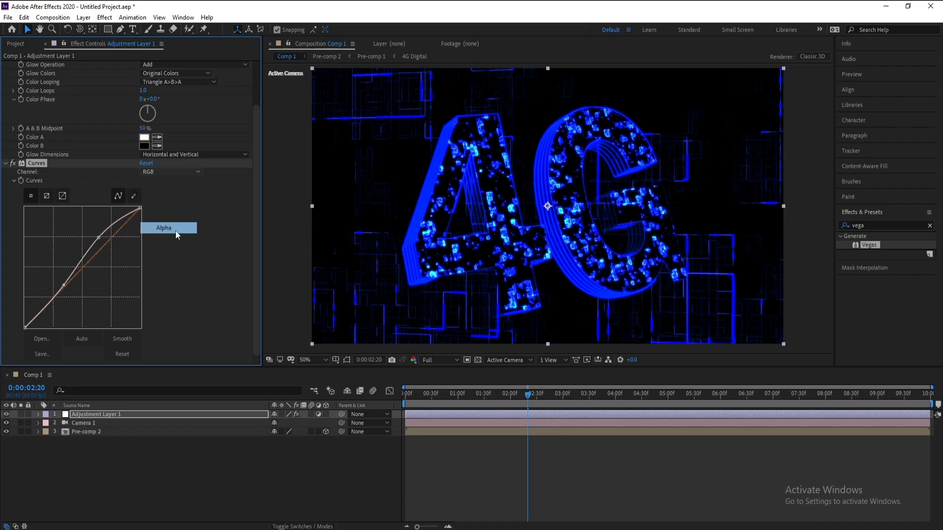
drag(105, 245, 99, 230)
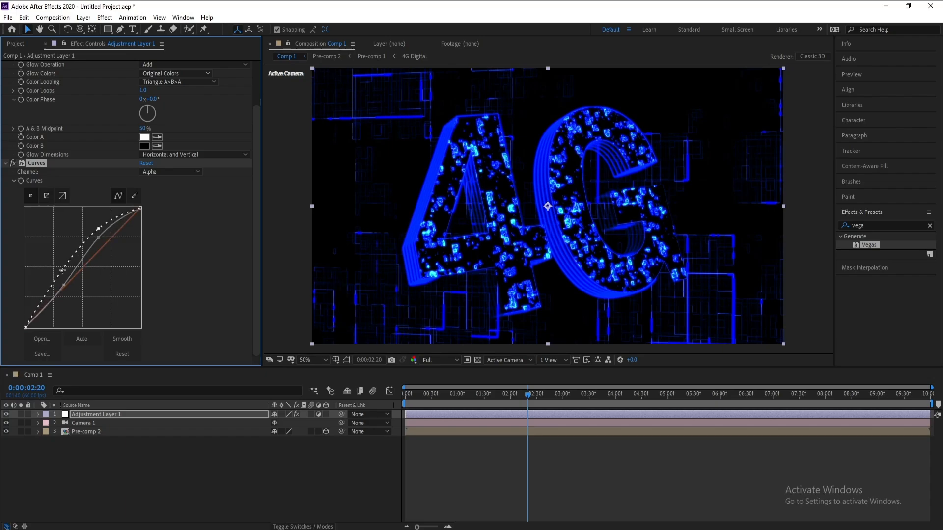
drag(63, 272, 79, 305)
- Preview the composition from about 0:00:01:32 to check the glow and color adjustments
drag(516, 400, 486, 404)
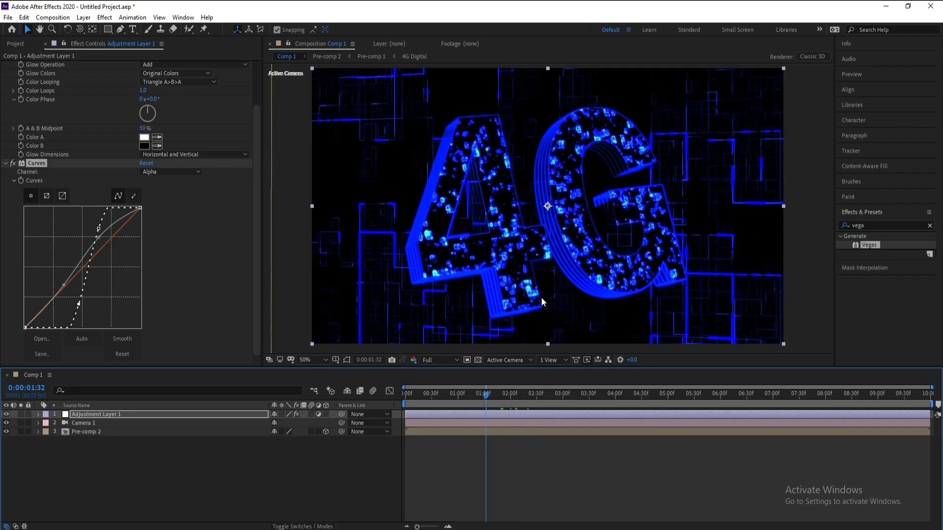
key(space)
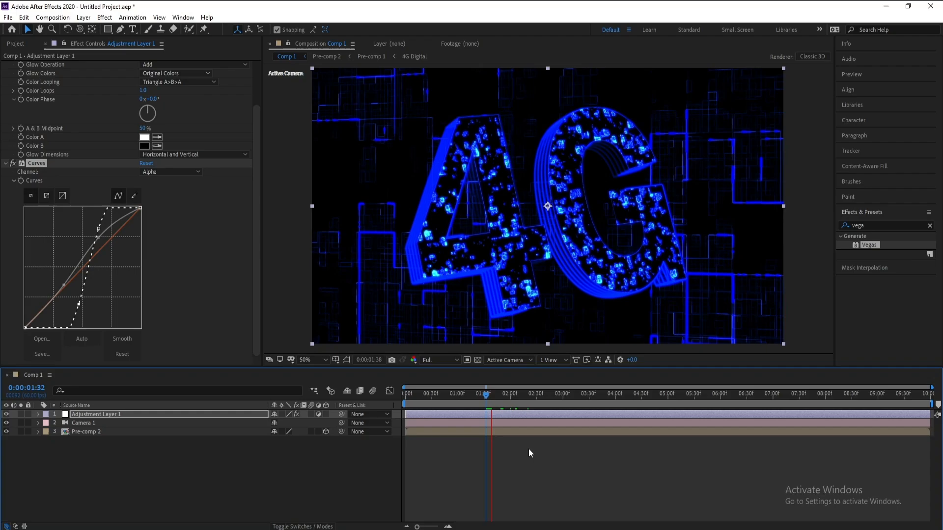
key(space)
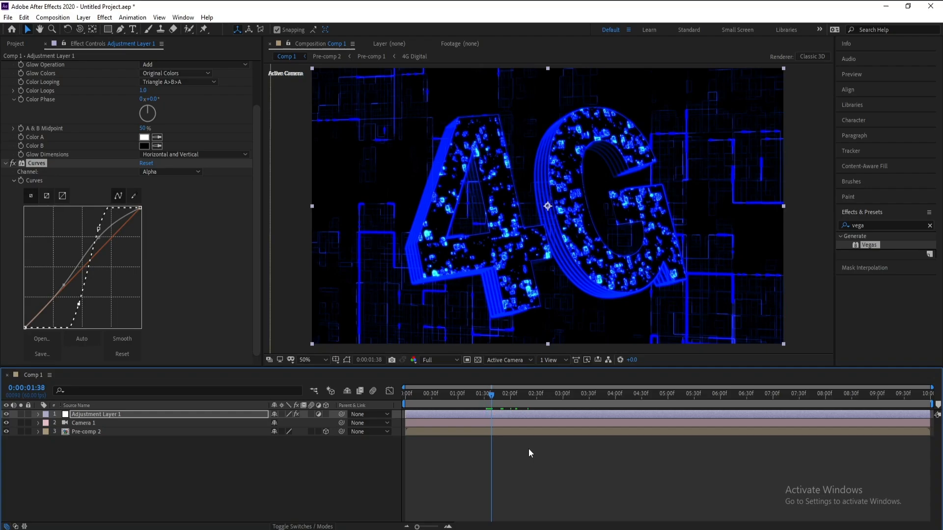